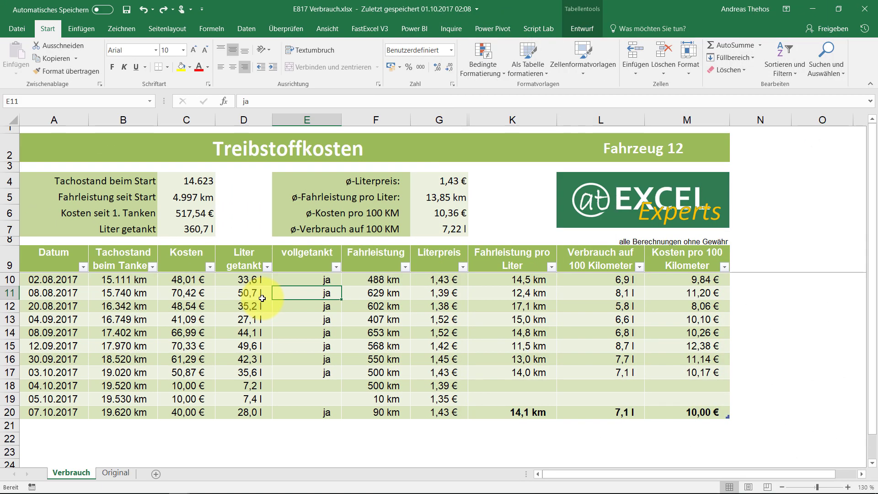
Step: Check the summary values, then fill the A19:D20 log entries down to row 58
{"action": "left_click_drag", "start_coordinate": [183, 180], "coordinate": [186, 225]}
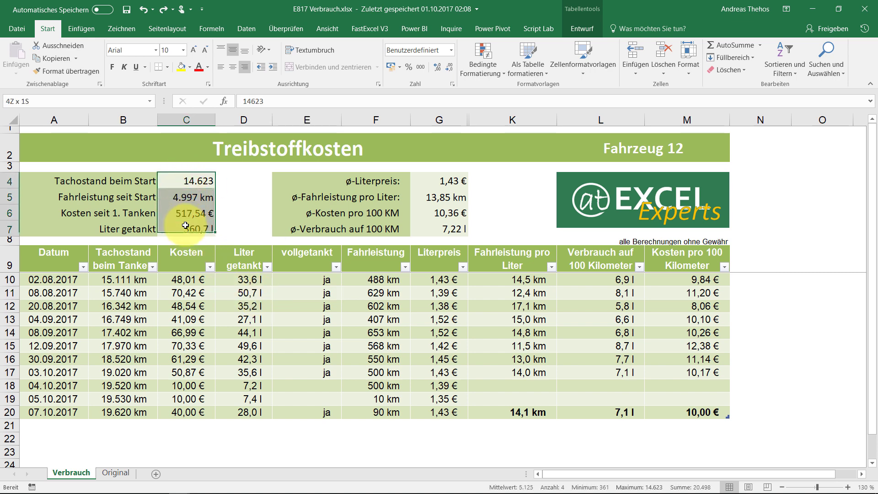
{"action": "left_click_drag", "start_coordinate": [446, 181], "coordinate": [450, 229]}
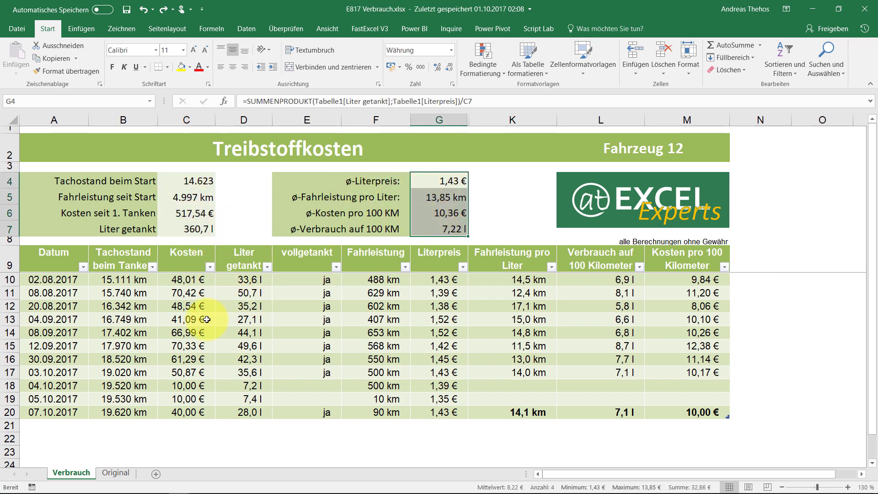
{"action": "scroll", "coordinate": [119, 412], "scroll_direction": "down", "scroll_amount": 1}
{"action": "mouse_move", "coordinate": [53, 359]}
{"action": "left_mouse_down"}
{"action": "mouse_move", "coordinate": [272, 381]}
{"action": "mouse_move", "coordinate": [270, 431]}
{"action": "left_mouse_up"}
{"action": "scroll", "coordinate": [319, 359], "scroll_direction": "up", "scroll_amount": 4}
{"action": "scroll", "coordinate": [308, 329], "scroll_direction": "up", "scroll_amount": 4}
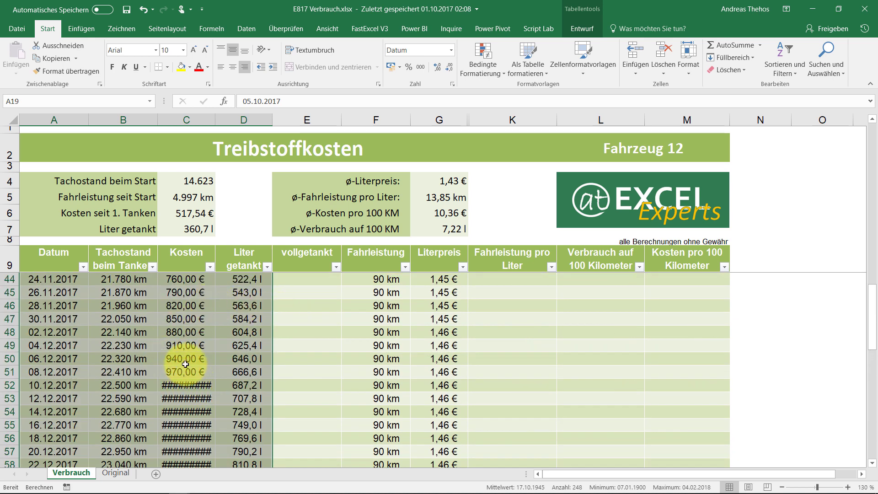
{"action": "left_click", "coordinate": [206, 332]}
Step: Recalculate with F9 so total costs read 57.817,54 €, and show the 3-page print preview
{"action": "scroll", "coordinate": [213, 320], "scroll_direction": "up", "scroll_amount": 8}
{"action": "scroll", "coordinate": [216, 309], "scroll_direction": "up", "scroll_amount": 3}
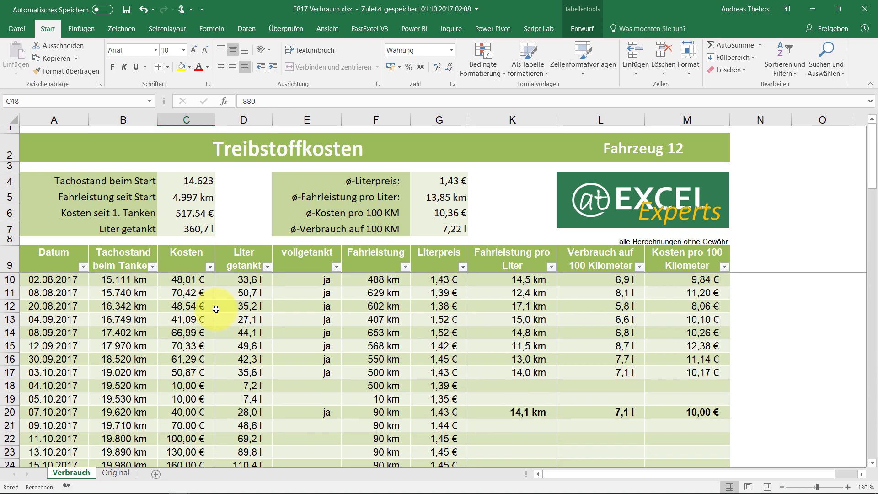
{"action": "scroll", "coordinate": [217, 306], "scroll_direction": "down", "scroll_amount": 5}
{"action": "scroll", "coordinate": [218, 305], "scroll_direction": "up", "scroll_amount": 5}
{"action": "scroll", "coordinate": [215, 304], "scroll_direction": "down", "scroll_amount": 6}
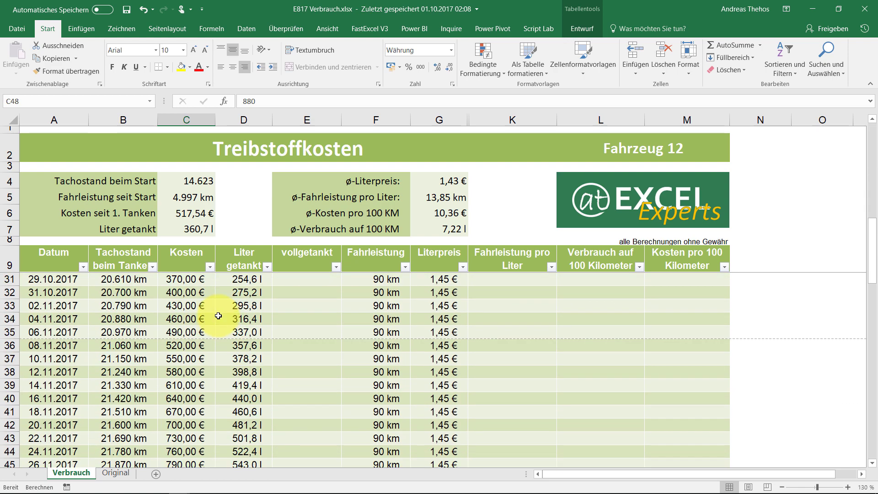
{"action": "scroll", "coordinate": [212, 300], "scroll_direction": "up", "scroll_amount": 6}
{"action": "scroll", "coordinate": [211, 298], "scroll_direction": "down", "scroll_amount": 7}
{"action": "scroll", "coordinate": [210, 298], "scroll_direction": "up", "scroll_amount": 7}
{"action": "left_click", "coordinate": [210, 297]}
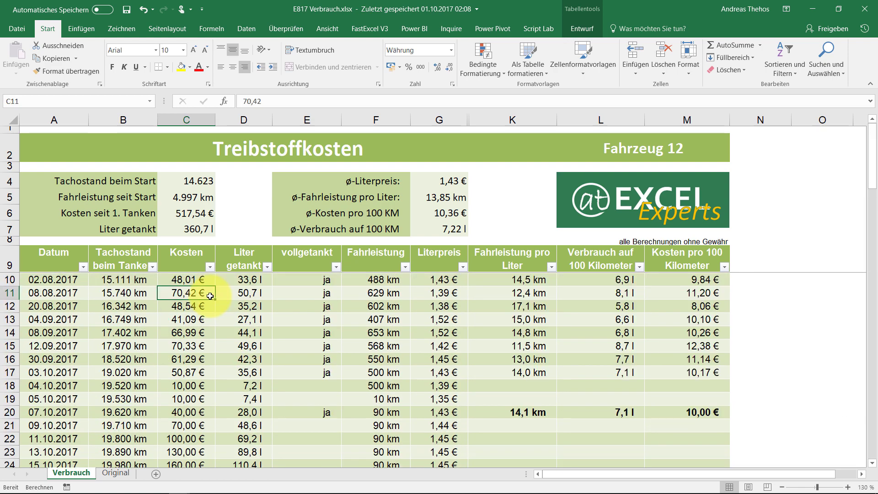
{"action": "key", "text": "F9"}
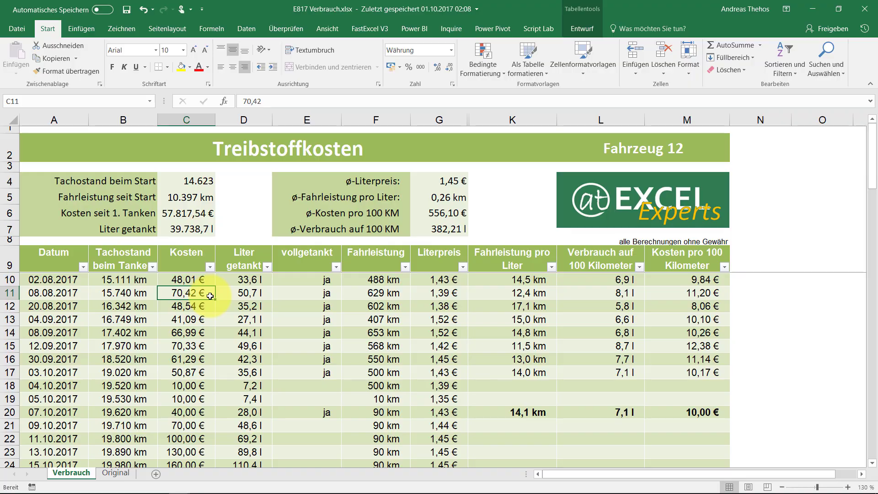
{"action": "key", "text": "ctrl+p"}
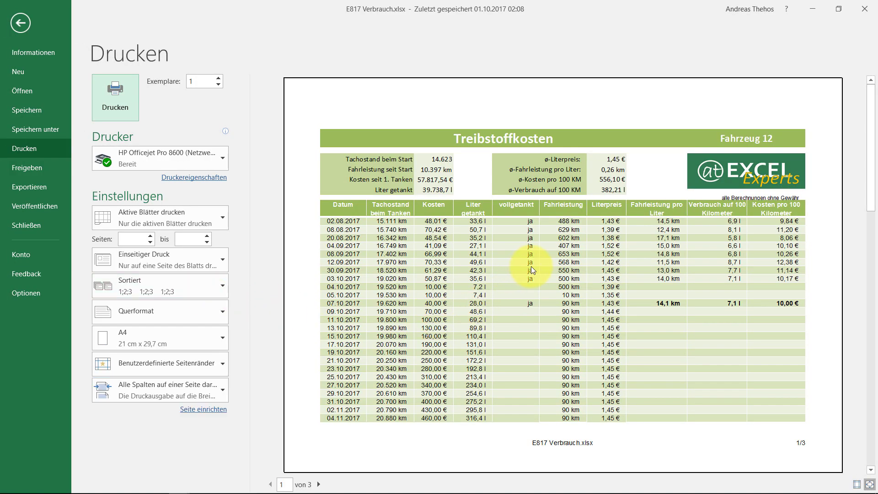
Step: Step through the preview to page 3, then return to the Verbrauch worksheet
{"action": "left_click", "coordinate": [320, 485]}
{"action": "left_click", "coordinate": [320, 484]}
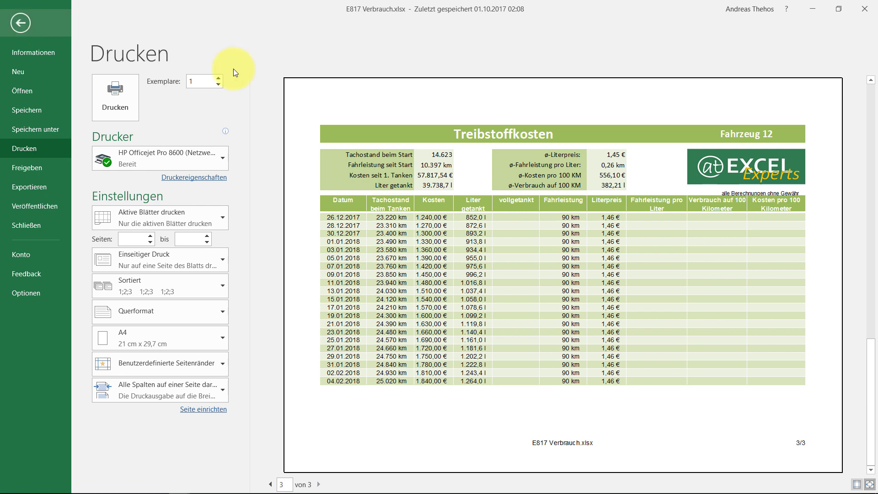
{"action": "left_click", "coordinate": [25, 23]}
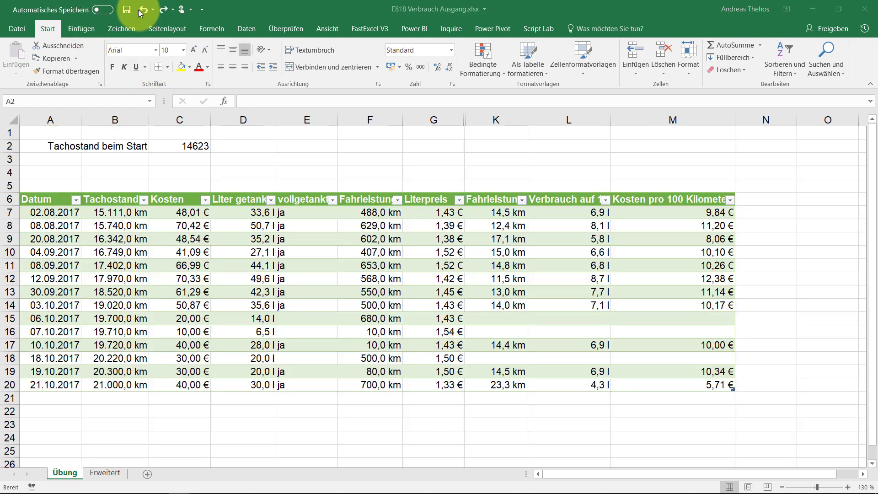
Step: Go to the Erweitert sheet of E818 Verbrauch Ausgang and select cell A7 in the fuel table
{"action": "left_click", "coordinate": [139, 11]}
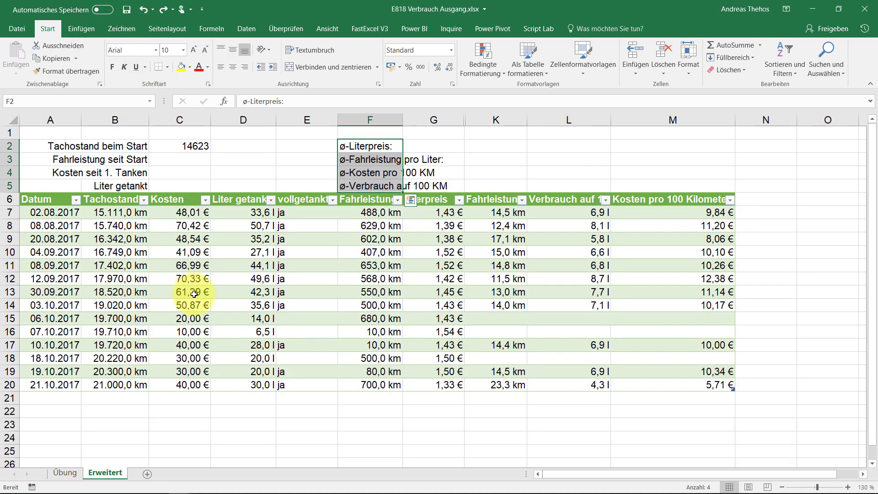
{"action": "left_click", "coordinate": [76, 476]}
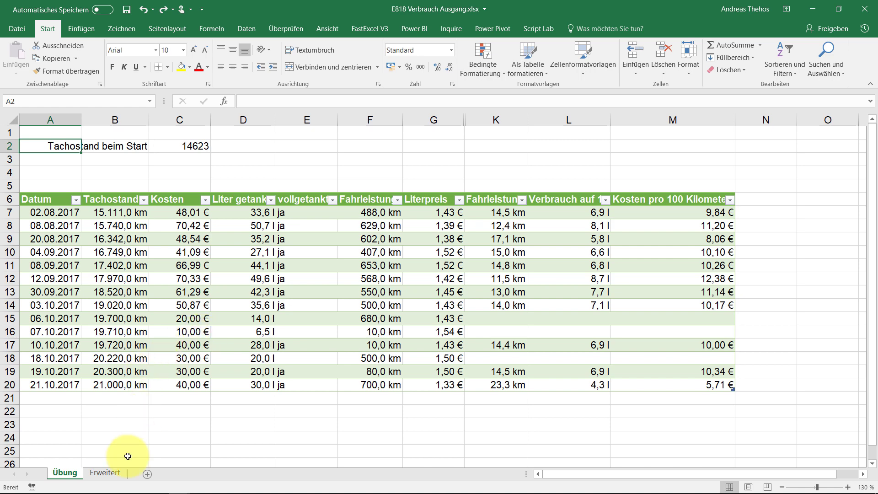
{"action": "left_click", "coordinate": [108, 474]}
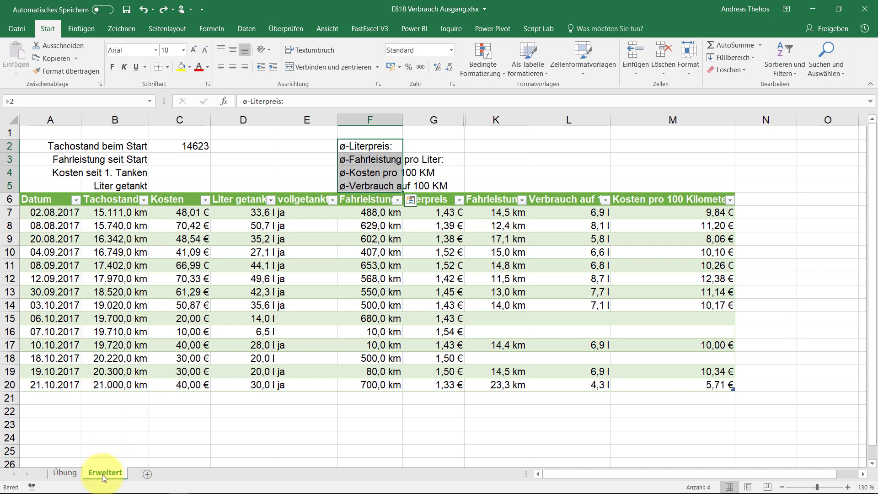
{"action": "left_click", "coordinate": [115, 163]}
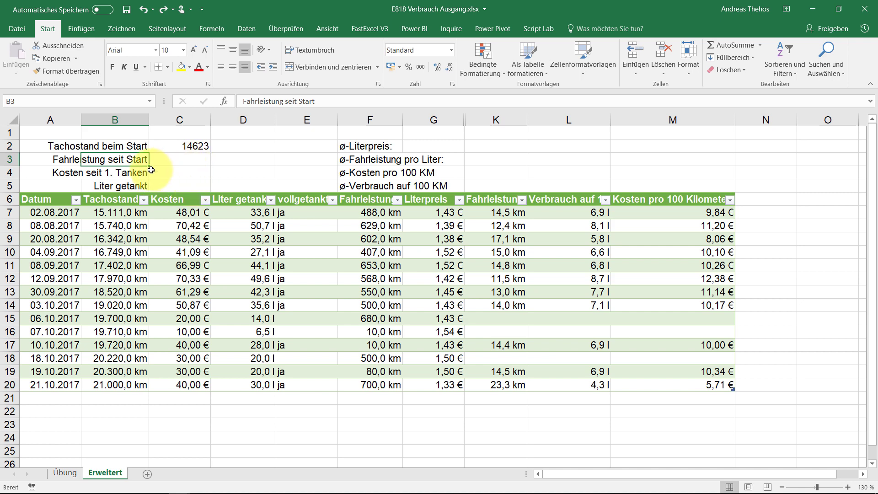
{"action": "left_click", "coordinate": [42, 212]}
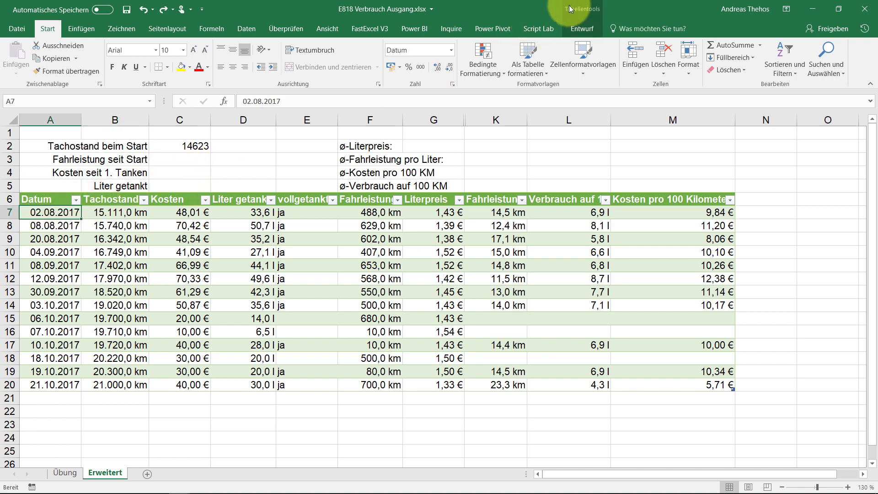
Step: Rename the table Tabelle35 to tab_Fahrtkosten in the Tabellenname box
{"action": "left_click", "coordinate": [577, 29]}
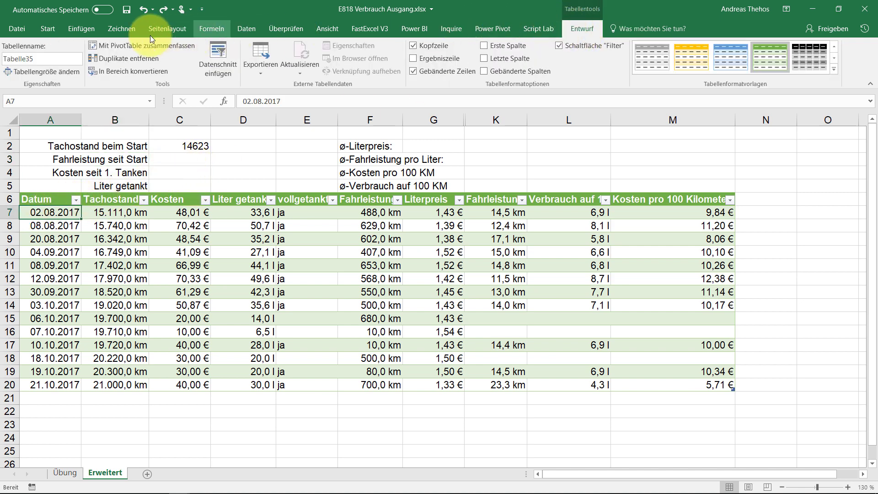
{"action": "left_click", "coordinate": [79, 61]}
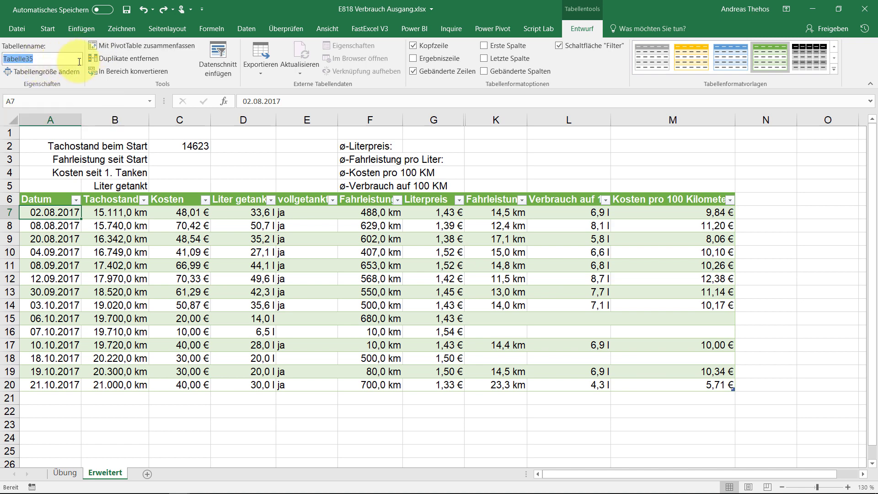
{"action": "type", "text": "tab_Fahrtkosten"}
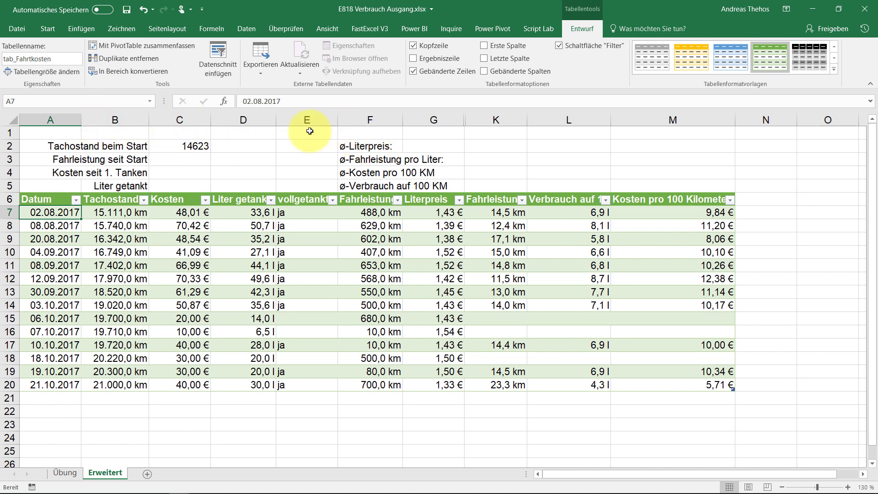
{"action": "left_click", "coordinate": [8, 200]}
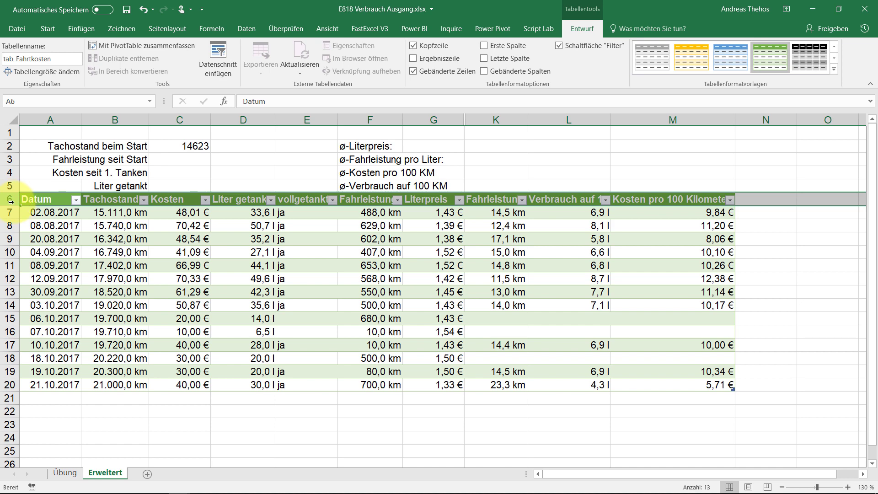
Step: Insert blank rows above the table so its header moves to row 10, then scroll back to row 1
{"action": "key", "text": "ctrl+plus"}
{"action": "key", "text": "ctrl+plus"}
{"action": "key", "text": "ctrl+plus"}
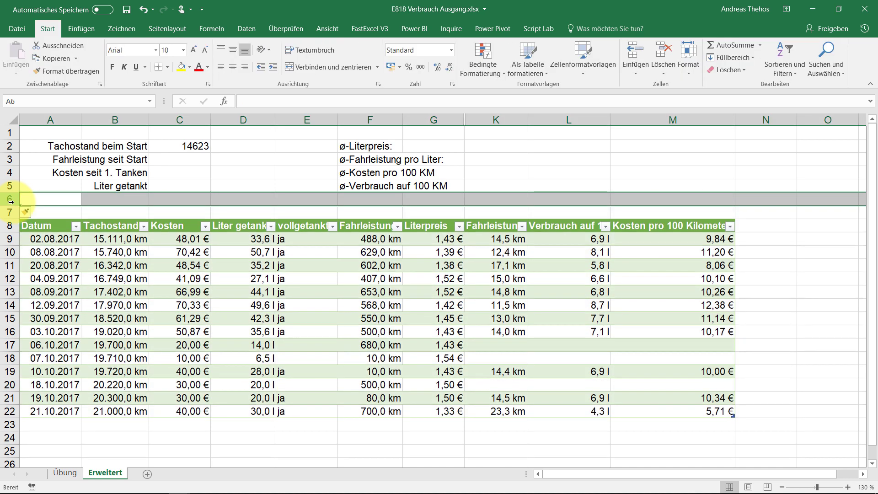
{"action": "key", "text": "ctrl+plus"}
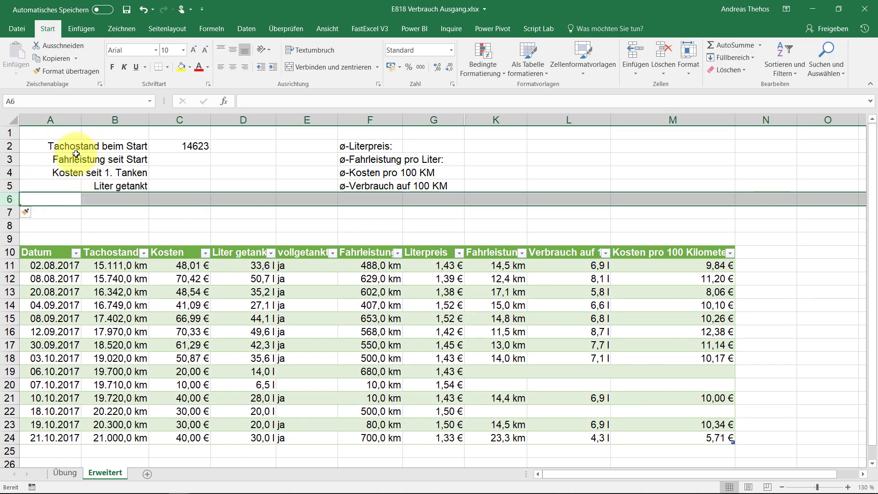
{"action": "left_click", "coordinate": [46, 266]}
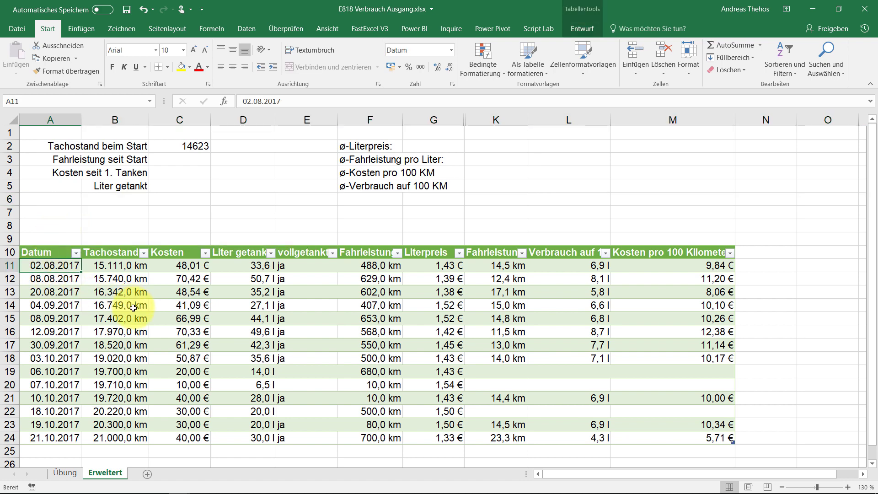
{"action": "scroll", "coordinate": [133, 304], "scroll_direction": "down", "scroll_amount": 3}
{"action": "scroll", "coordinate": [132, 311], "scroll_direction": "up", "scroll_amount": 3}
{"action": "scroll", "coordinate": [164, 232], "scroll_direction": "down", "scroll_amount": 3}
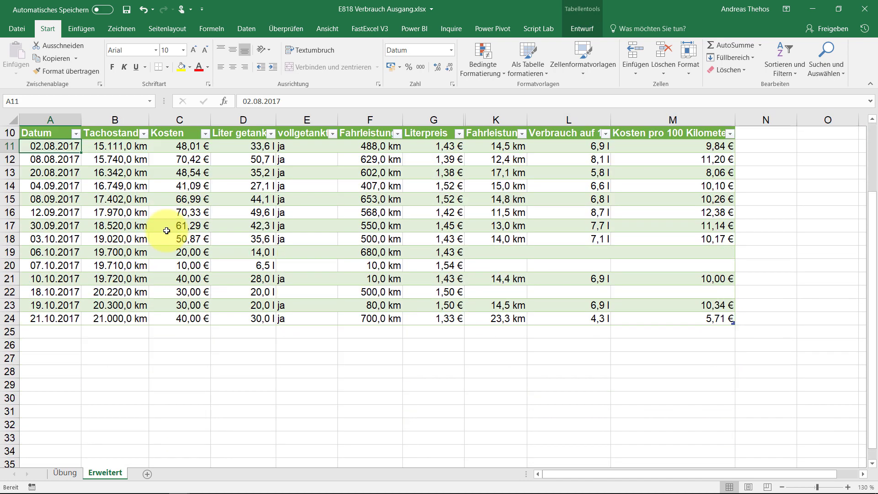
{"action": "scroll", "coordinate": [163, 232], "scroll_direction": "up", "scroll_amount": 1}
{"action": "scroll", "coordinate": [163, 233], "scroll_direction": "up", "scroll_amount": 2}
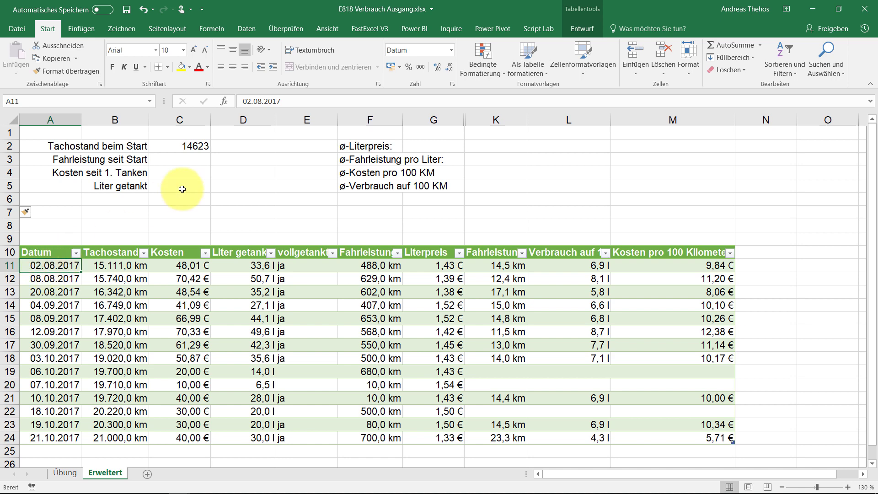
Step: Freeze panes above row 11 with Ansicht › Fenster fixieren
{"action": "left_click", "coordinate": [327, 28]}
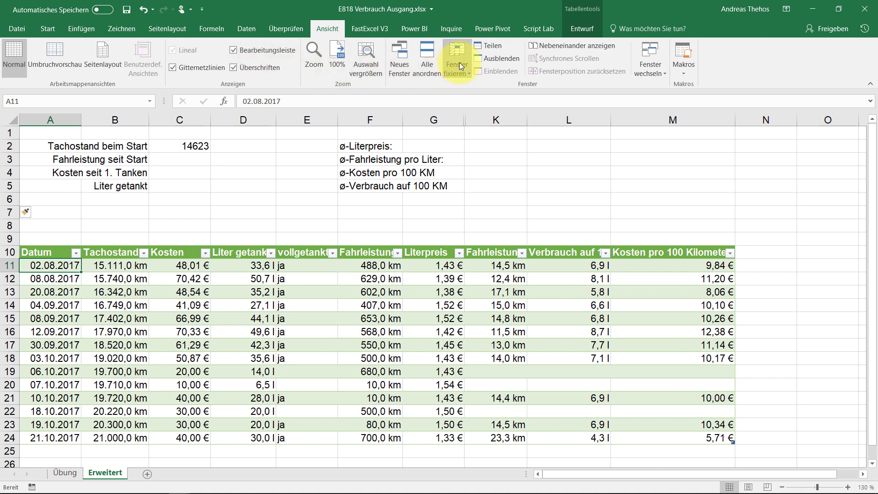
{"action": "left_click", "coordinate": [448, 69]}
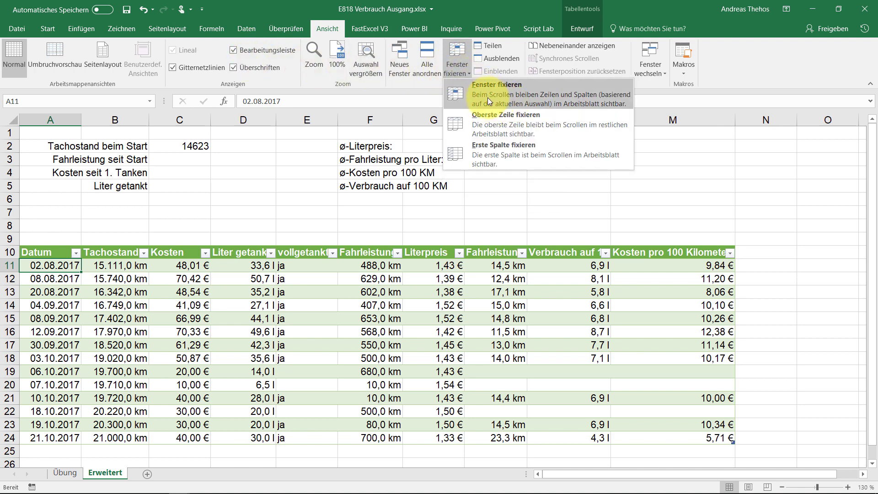
{"action": "left_click", "coordinate": [488, 97]}
{"action": "scroll", "coordinate": [315, 398], "scroll_direction": "down", "scroll_amount": 4}
{"action": "scroll", "coordinate": [319, 380], "scroll_direction": "up", "scroll_amount": 4}
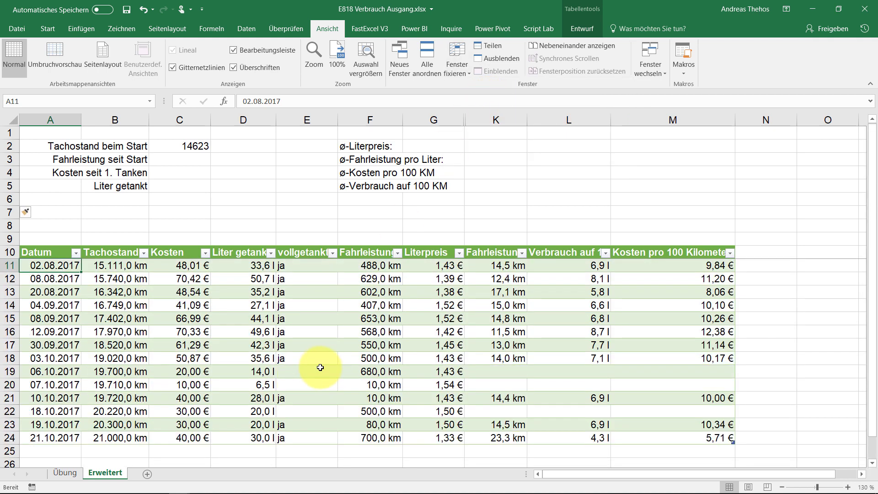
{"action": "scroll", "coordinate": [320, 368], "scroll_direction": "down", "scroll_amount": 3}
{"action": "scroll", "coordinate": [321, 367], "scroll_direction": "up", "scroll_amount": 3}
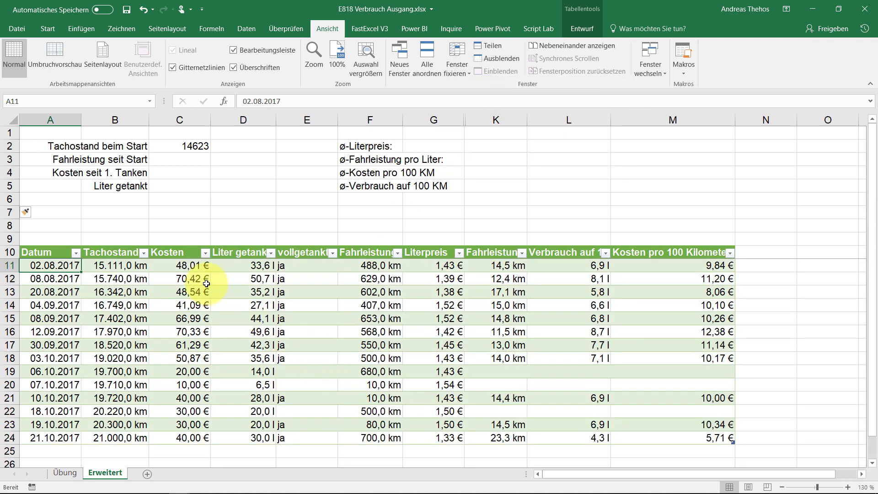
Step: Move the summary block down to rows 5–8 and check the starting odometer 14623 in C5
{"action": "mouse_move", "coordinate": [59, 146]}
{"action": "left_mouse_down"}
{"action": "mouse_move", "coordinate": [435, 189]}
{"action": "mouse_move", "coordinate": [435, 227]}
{"action": "left_mouse_up"}
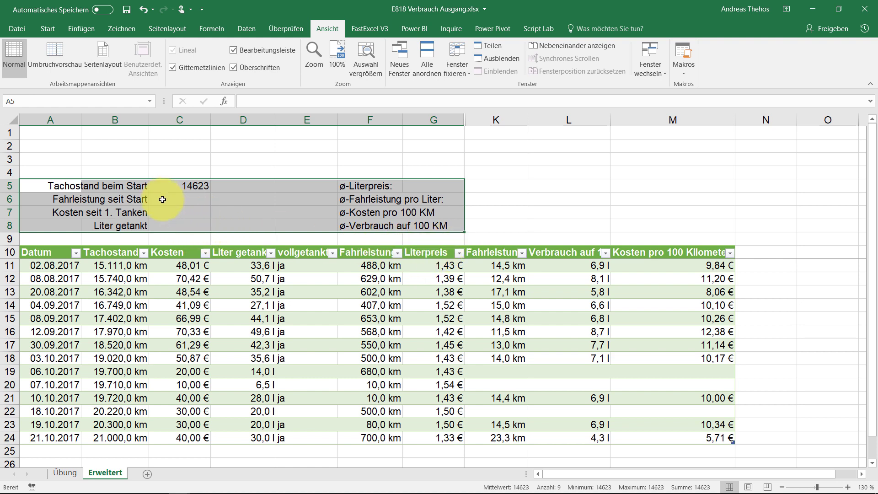
{"action": "left_click", "coordinate": [190, 186]}
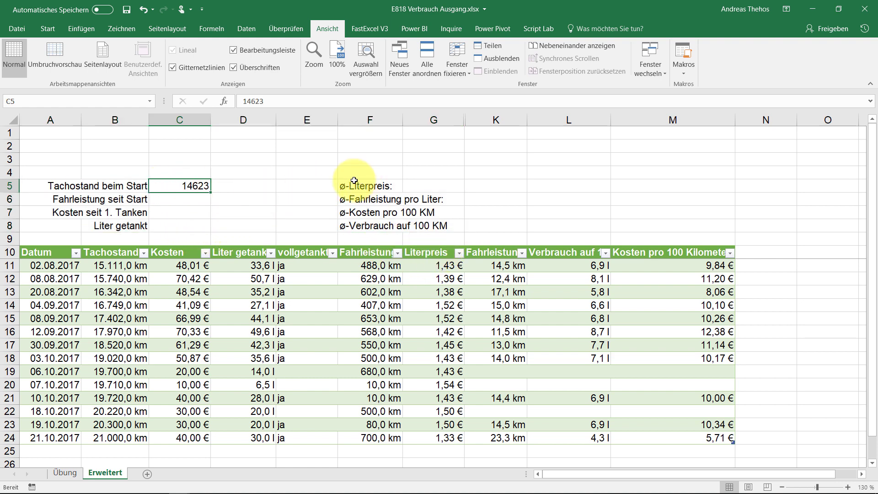
{"action": "left_click", "coordinate": [192, 197]}
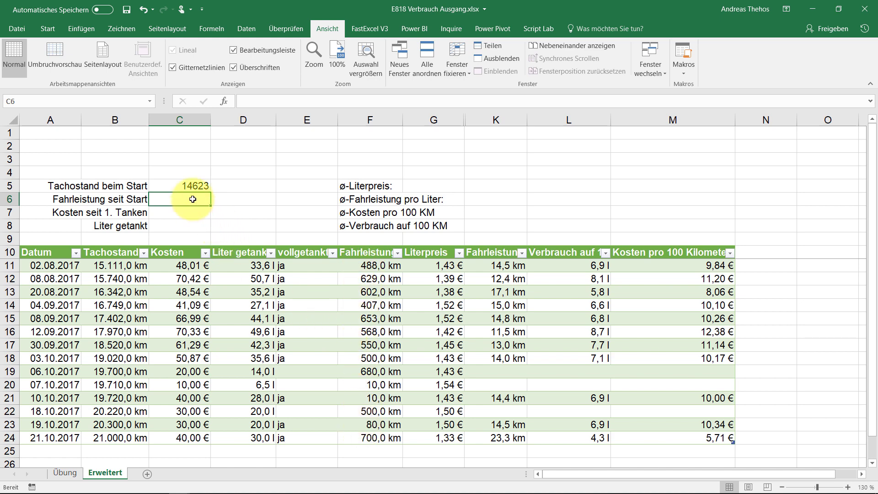
Step: Enter =AGGREGAT(9;3;tab_Fahrtkosten[Fahrleistung]) in C6 and confirm it matches the 6377 column total
{"action": "type", "text": "=summe"}
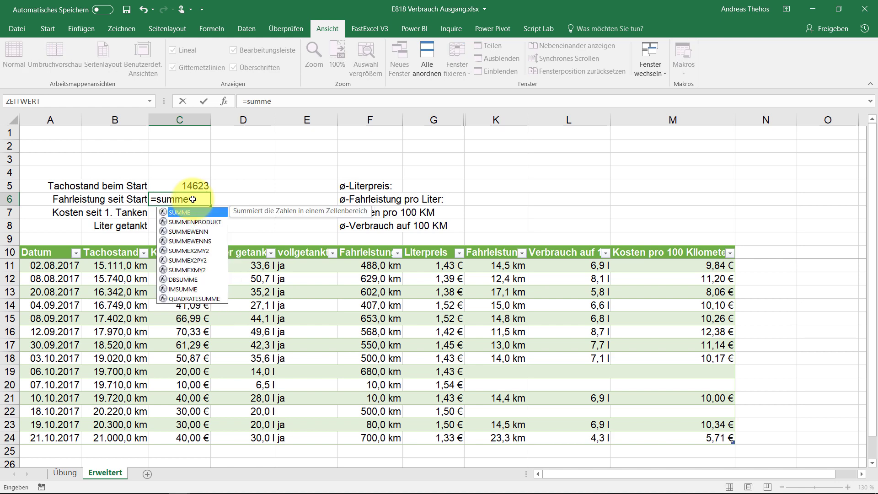
{"action": "type", "text": "("}
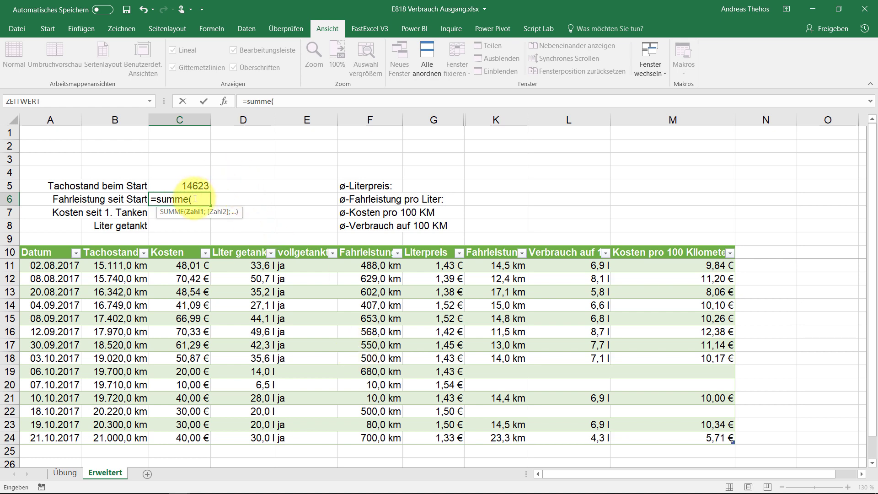
{"action": "left_click_drag", "start_coordinate": [190, 200], "coordinate": [157, 200]}
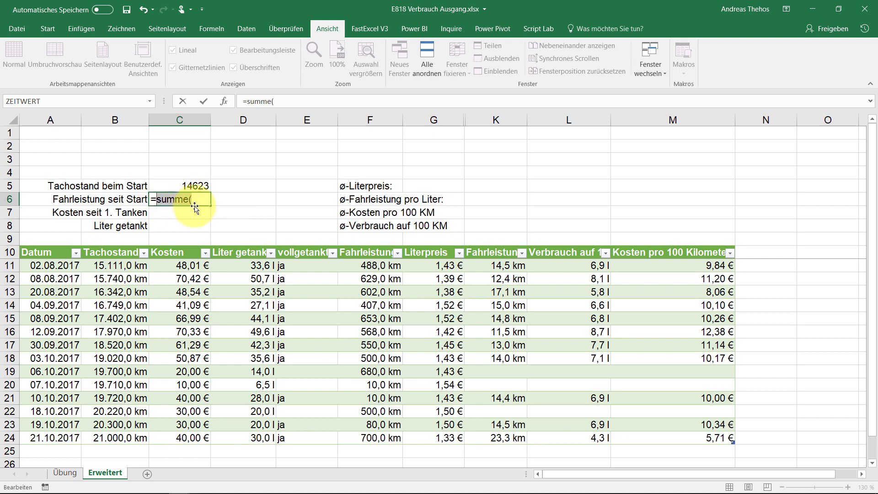
{"action": "key", "text": "BackSpace"}
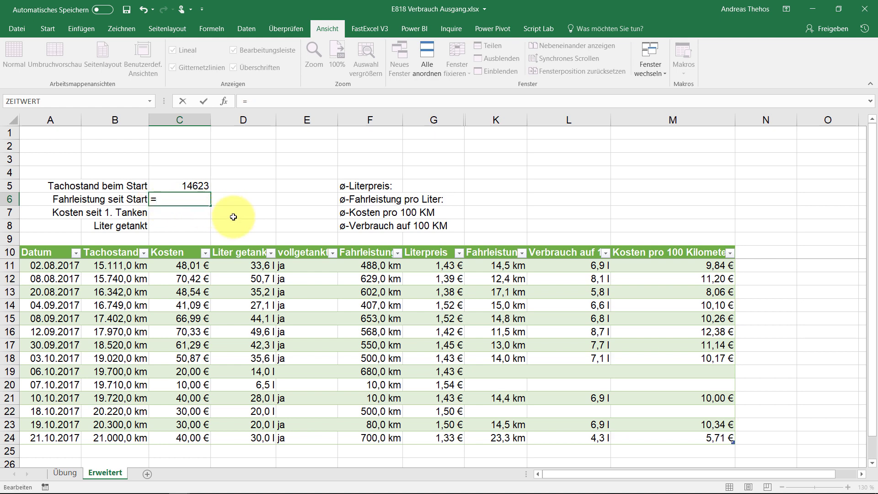
{"action": "type", "text": "ag"}
{"action": "key", "text": "Tab"}
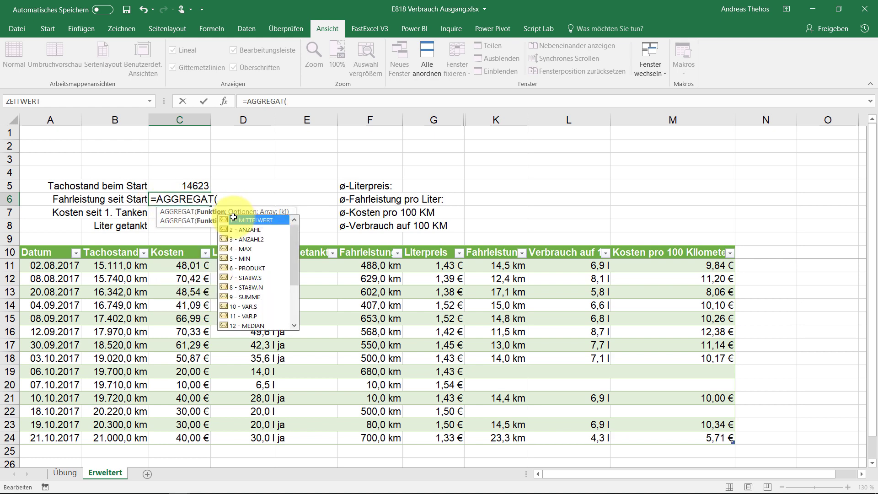
{"action": "double_click", "coordinate": [246, 296]}
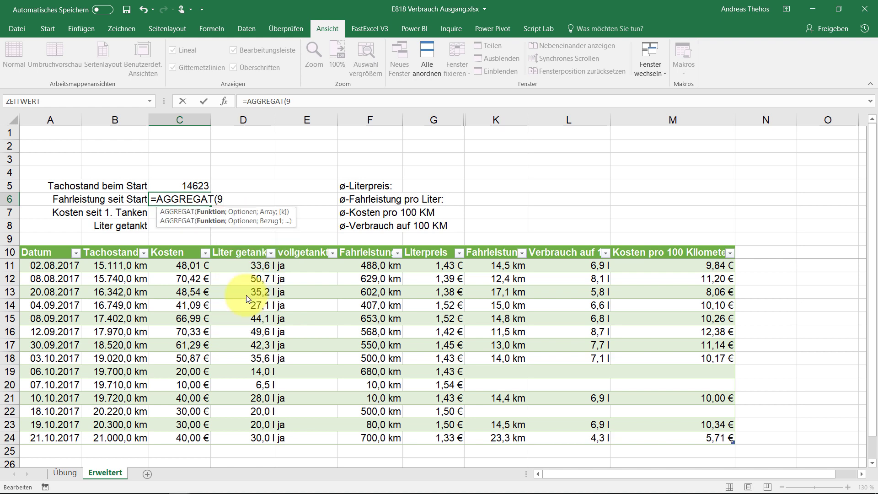
{"action": "type", "text": ";"}
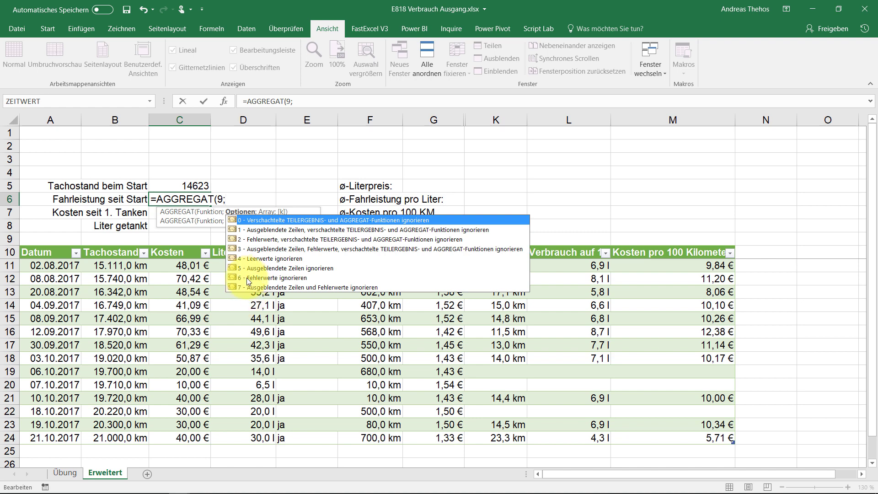
{"action": "double_click", "coordinate": [251, 250]}
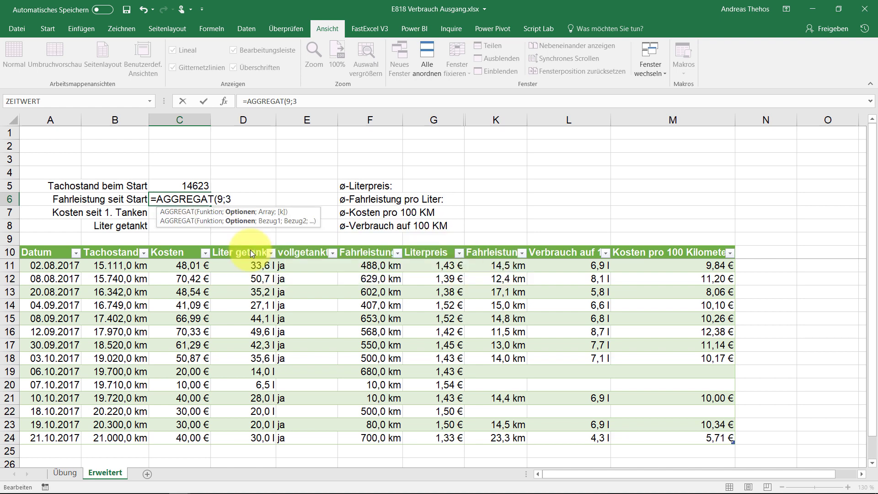
{"action": "type", "text": ";"}
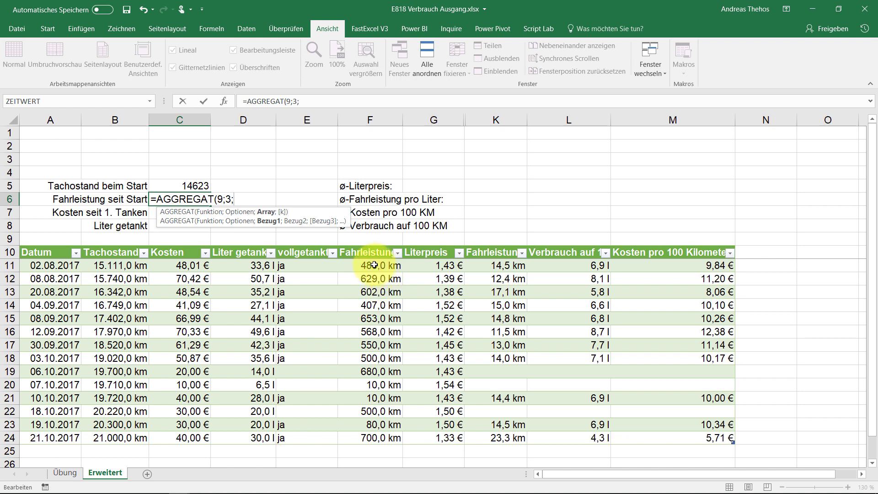
{"action": "left_click_drag", "start_coordinate": [374, 265], "coordinate": [369, 441]}
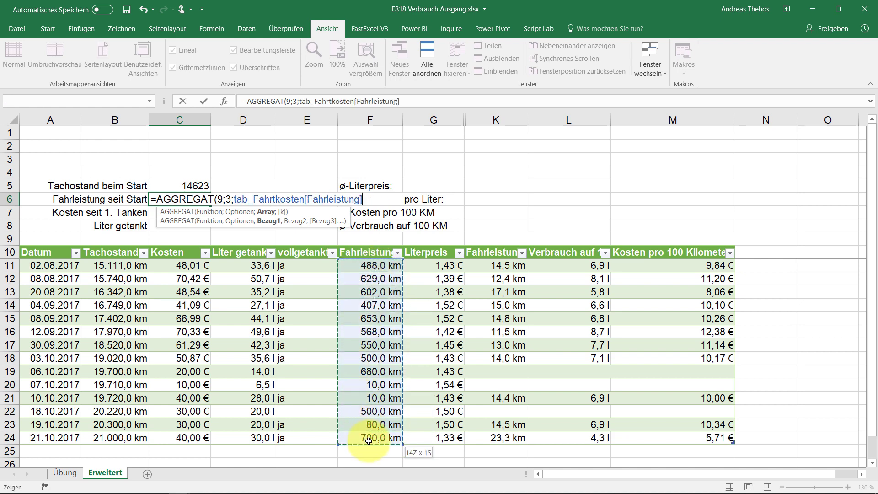
{"action": "key", "text": "Return"}
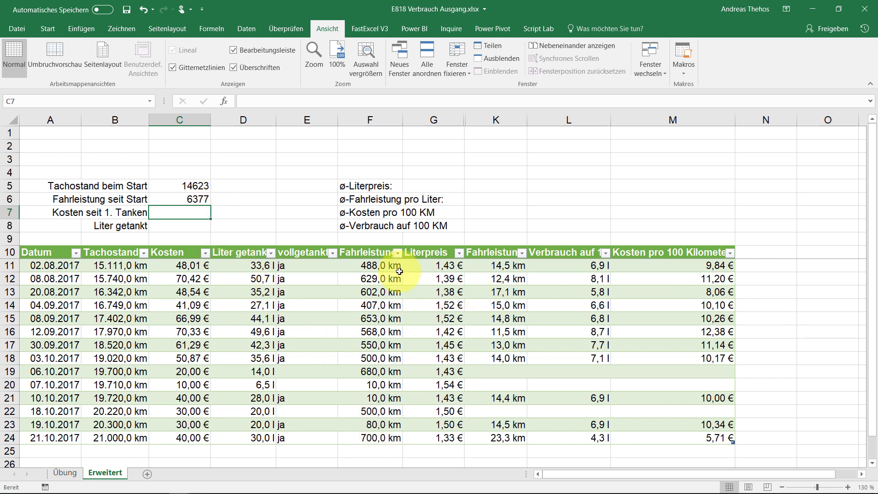
{"action": "left_click_drag", "start_coordinate": [399, 270], "coordinate": [380, 439]}
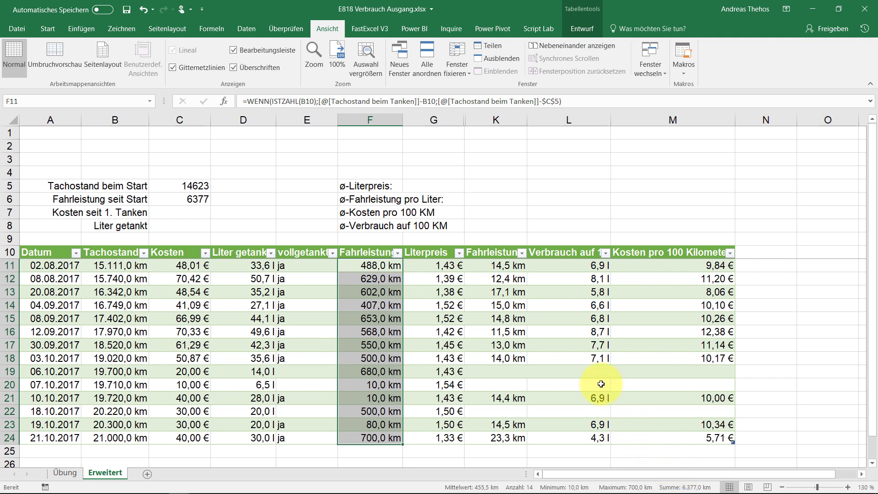
{"action": "left_click", "coordinate": [299, 289]}
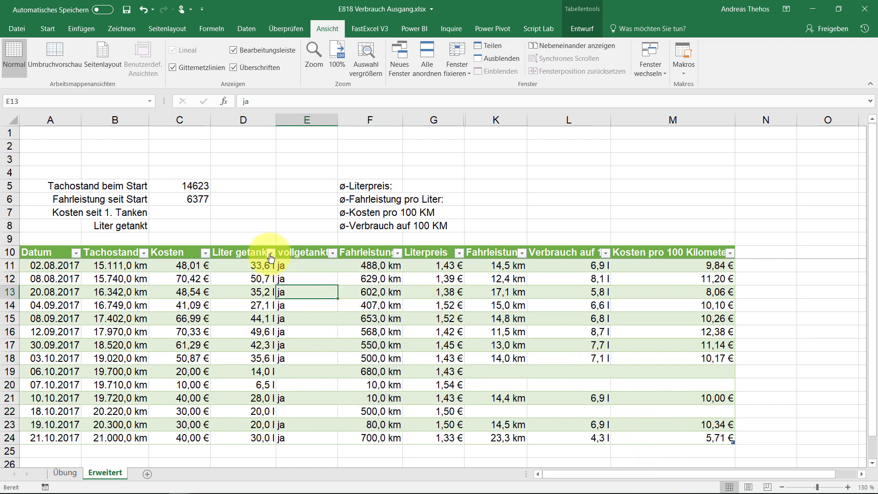
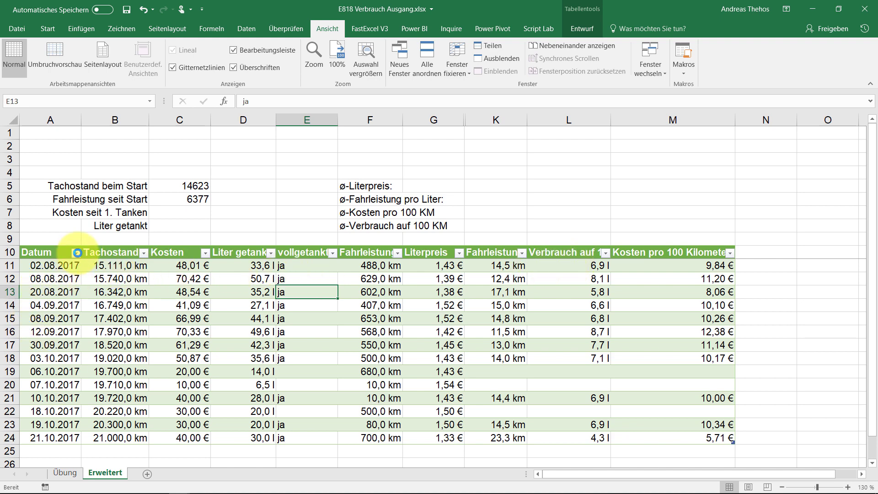
Step: Filter the Datum column to September only, check the C6 total, then clear the filter
{"action": "left_click", "coordinate": [75, 253]}
{"action": "left_click", "coordinate": [31, 374]}
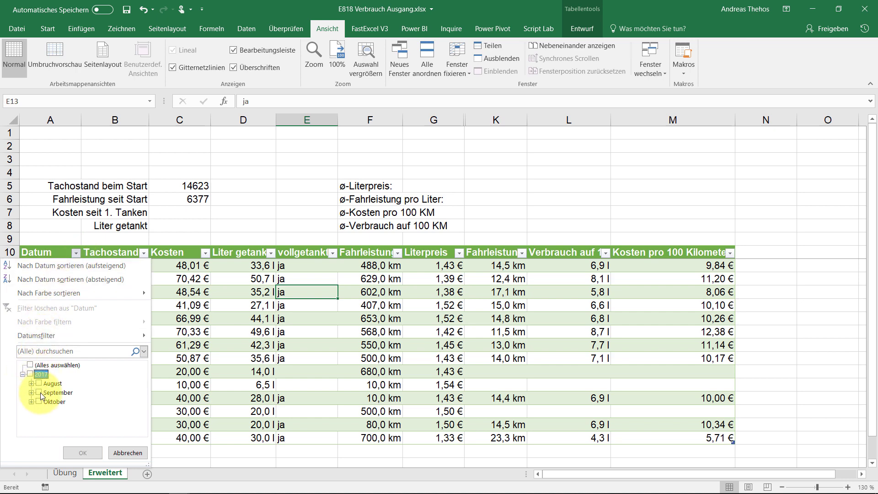
{"action": "left_click", "coordinate": [39, 393]}
{"action": "left_click", "coordinate": [83, 453]}
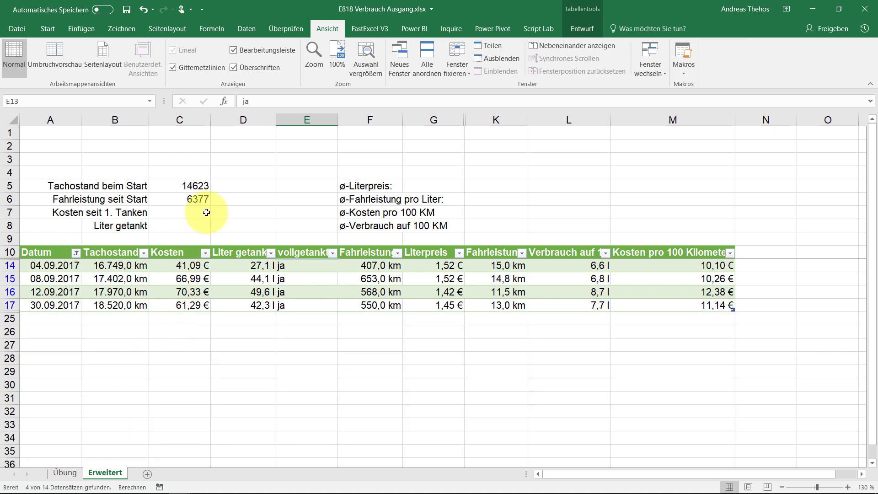
{"action": "left_click", "coordinate": [190, 198]}
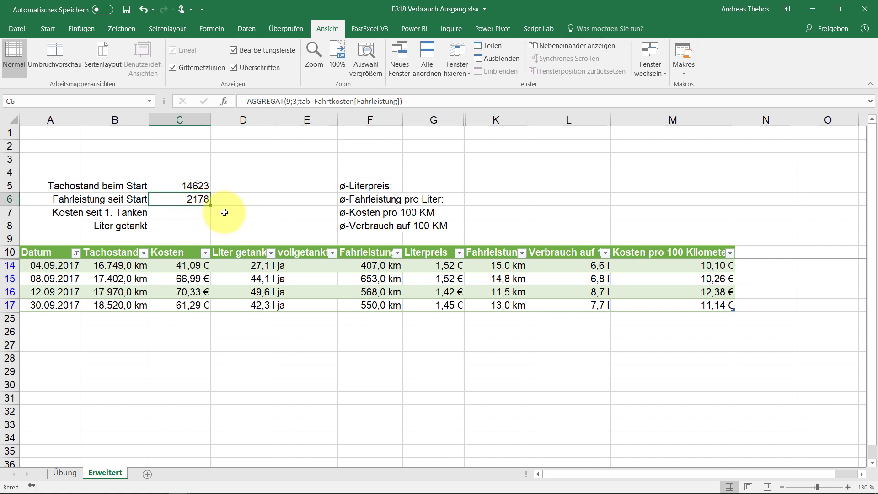
{"action": "left_click", "coordinate": [76, 253]}
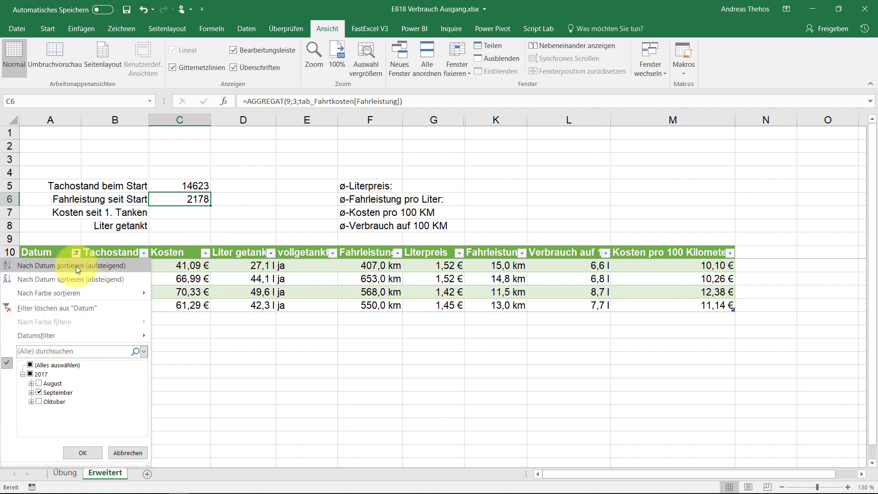
{"action": "left_click", "coordinate": [86, 453]}
Step: Enter =AGGREGAT(9;3;tab_Fahrtkosten[Kosten]) in C7 to total the visible costs, 627,54
{"action": "left_click", "coordinate": [192, 213]}
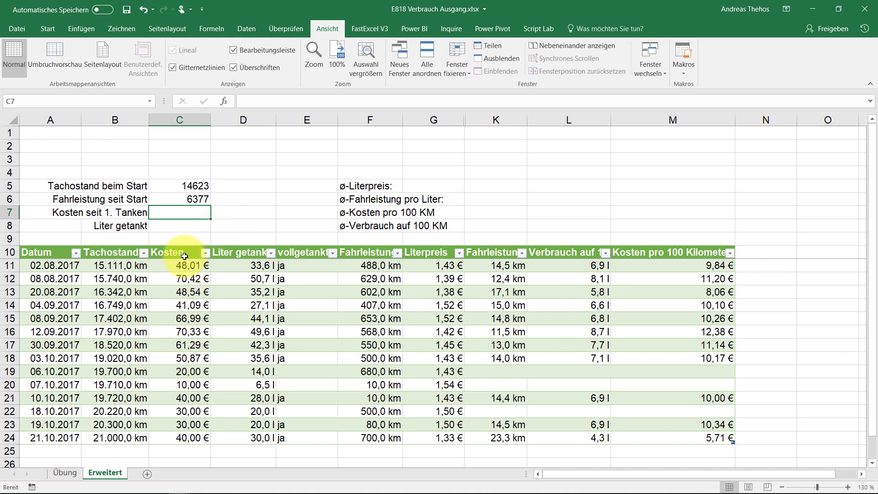
{"action": "type", "text": "=ag"}
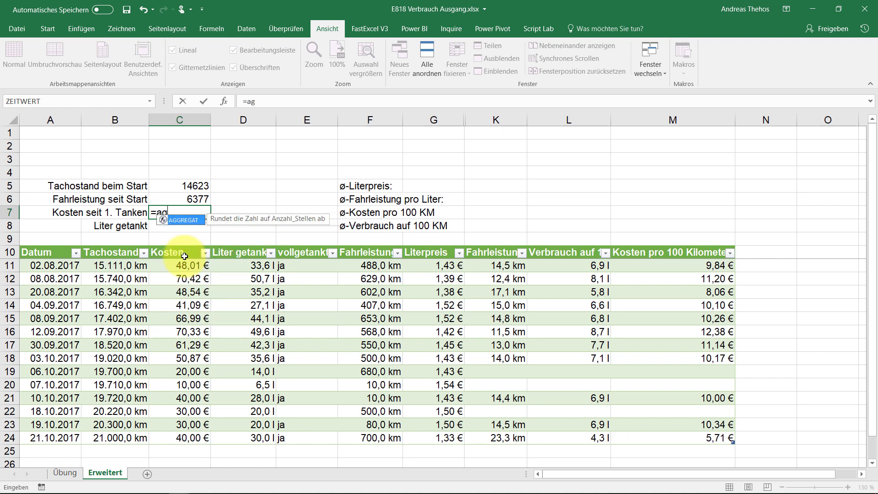
{"action": "type", "text": "g"}
{"action": "key", "text": "Tab"}
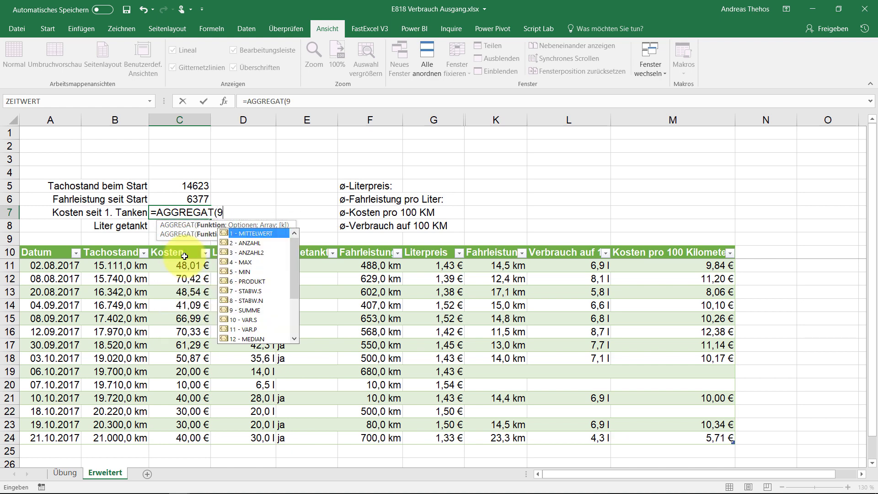
{"action": "type", "text": ";3"}
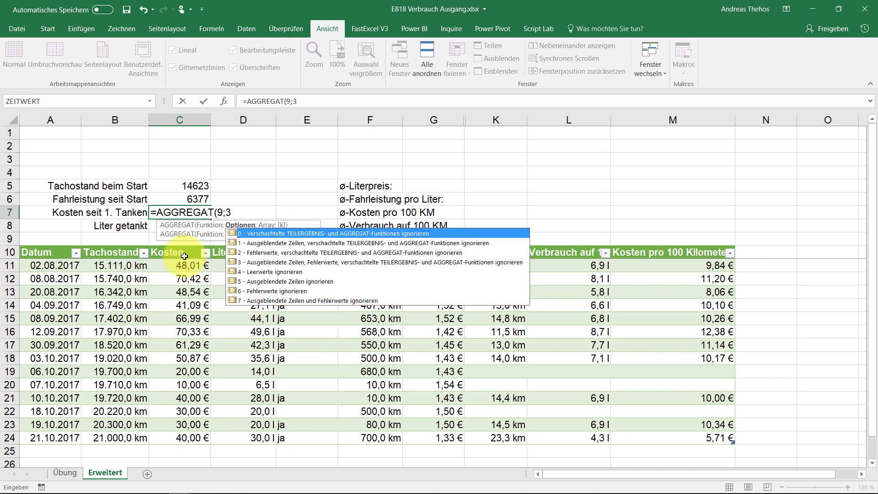
{"action": "type", "text": ";"}
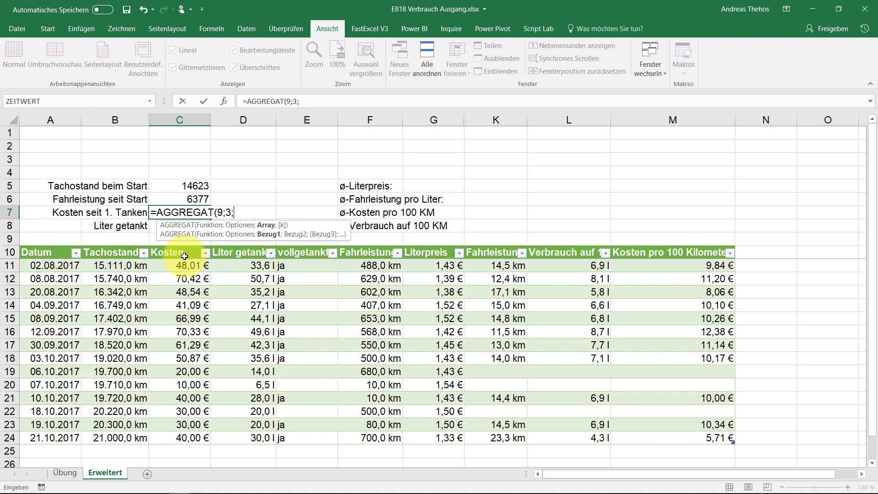
{"action": "type", "text": "t"}
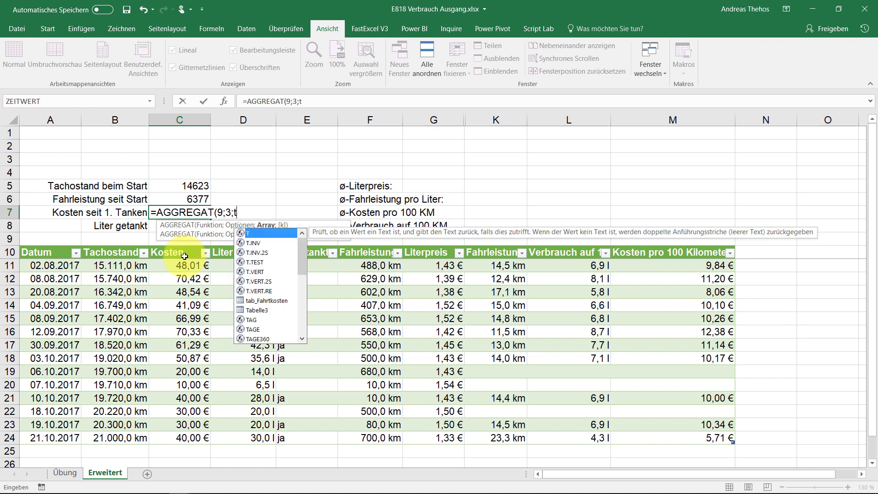
{"action": "type", "text": "a"}
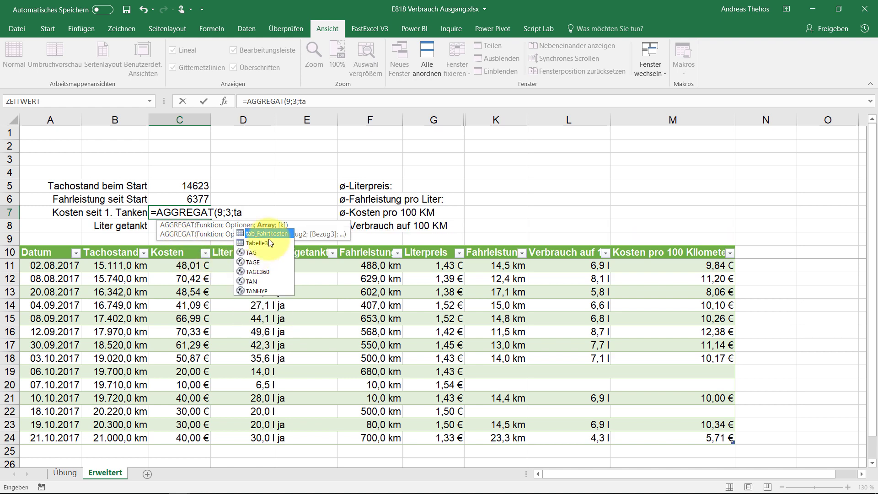
{"action": "double_click", "coordinate": [270, 234]}
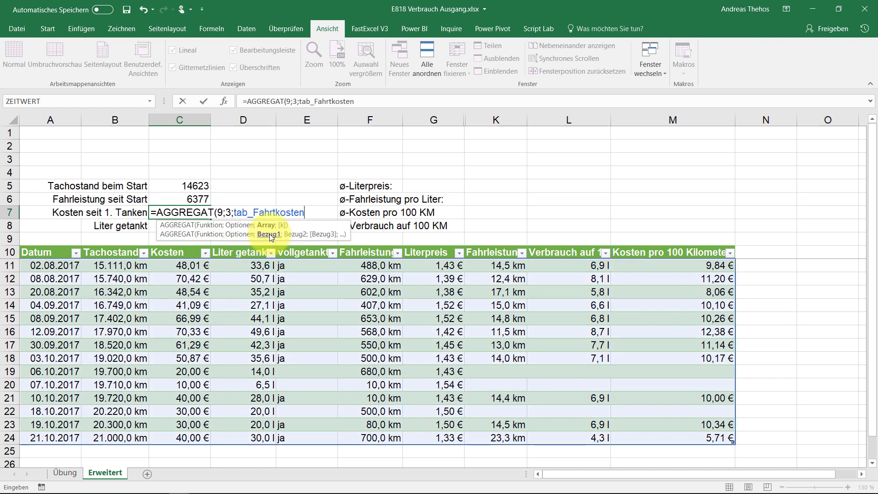
{"action": "type", "text": "["}
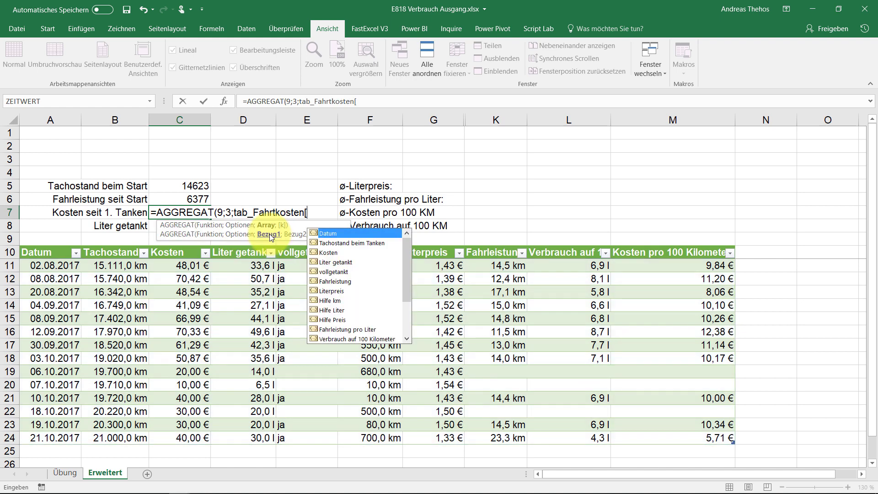
{"action": "type", "text": "Ko"}
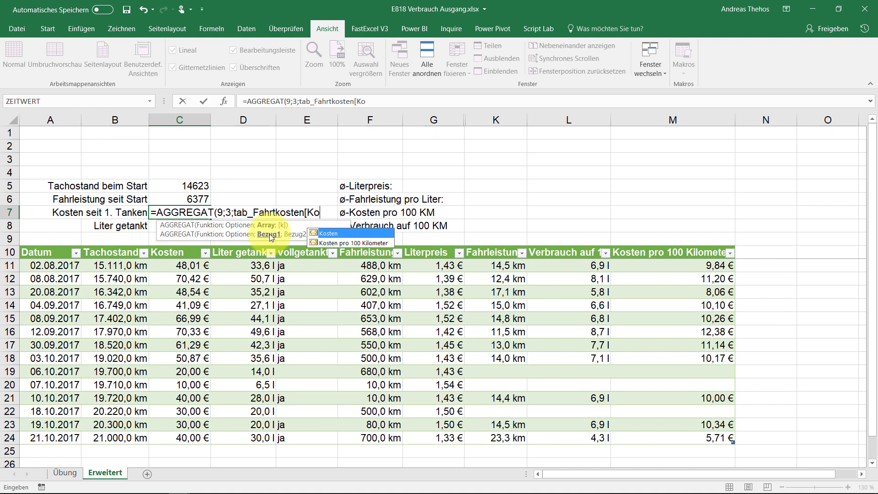
{"action": "key", "text": "Tab"}
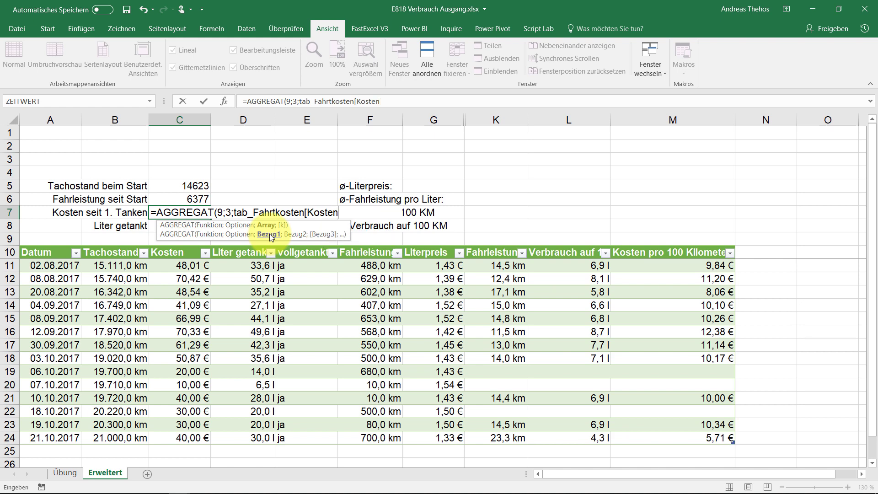
{"action": "type", "text": "]"}
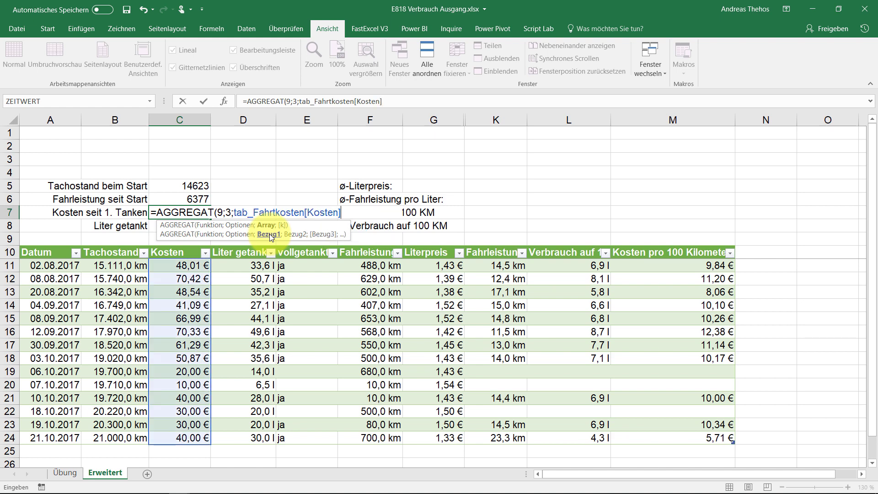
{"action": "type", "text": ")"}
{"action": "key", "text": "Return"}
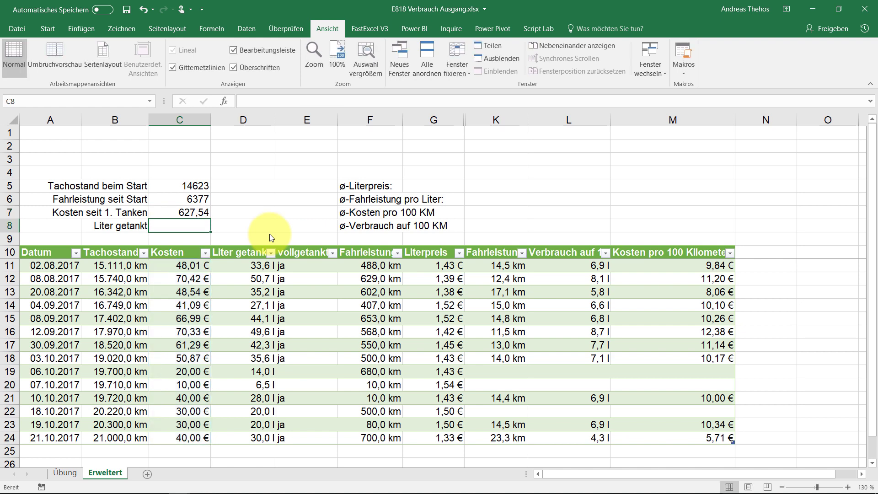
Step: Format C7 as euro currency, 627,54 €, then fill its formula down into C8
{"action": "left_click", "coordinate": [188, 213]}
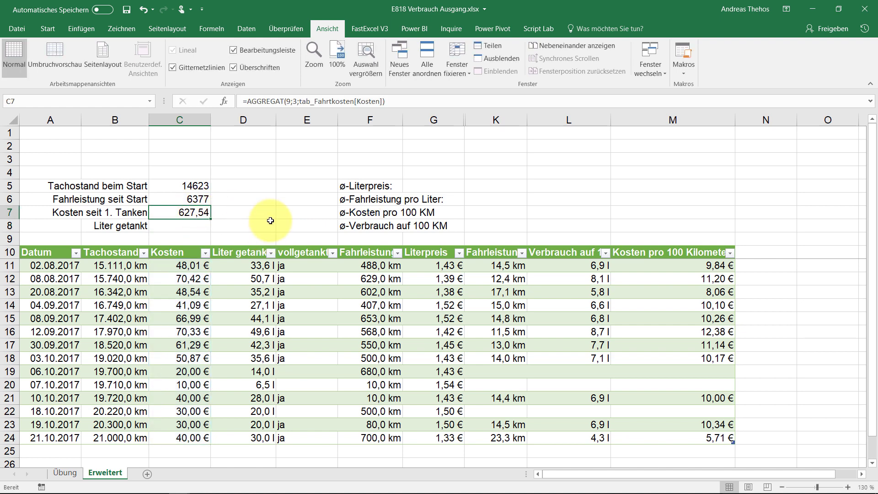
{"action": "key", "text": "ctrl+shift+4"}
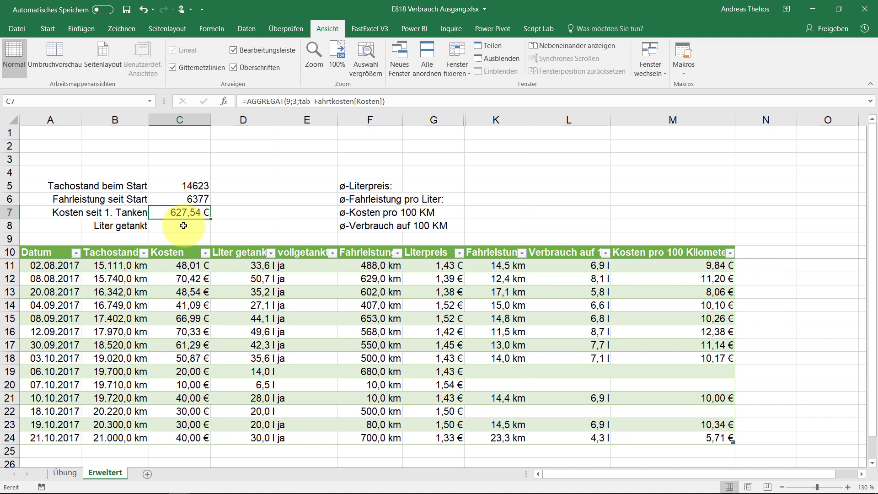
{"action": "left_click", "coordinate": [182, 226]}
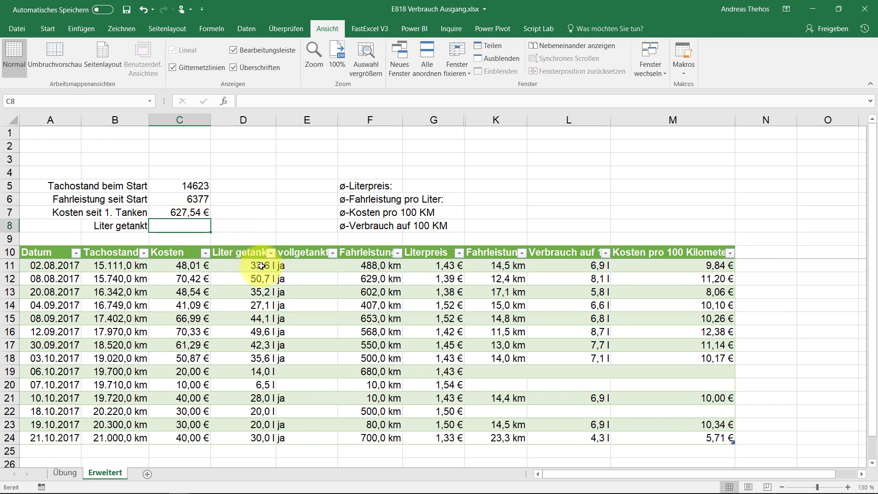
{"action": "left_click", "coordinate": [202, 214]}
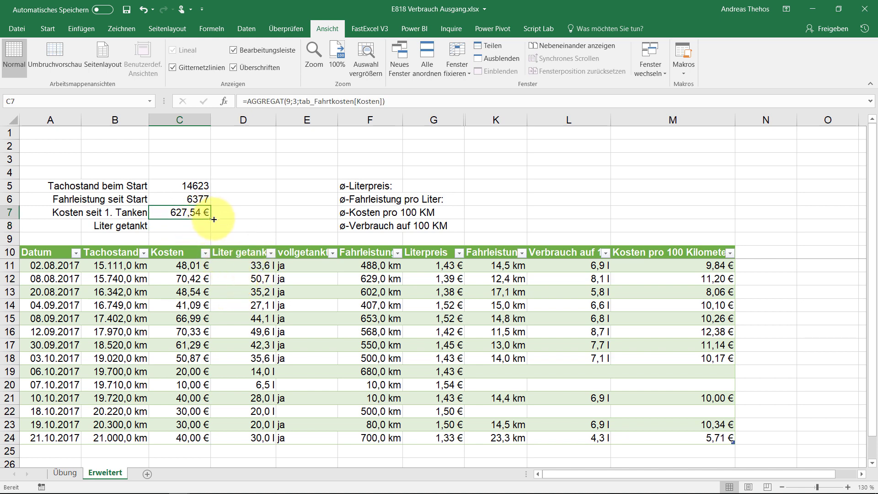
{"action": "left_click_drag", "start_coordinate": [212, 221], "coordinate": [210, 228]}
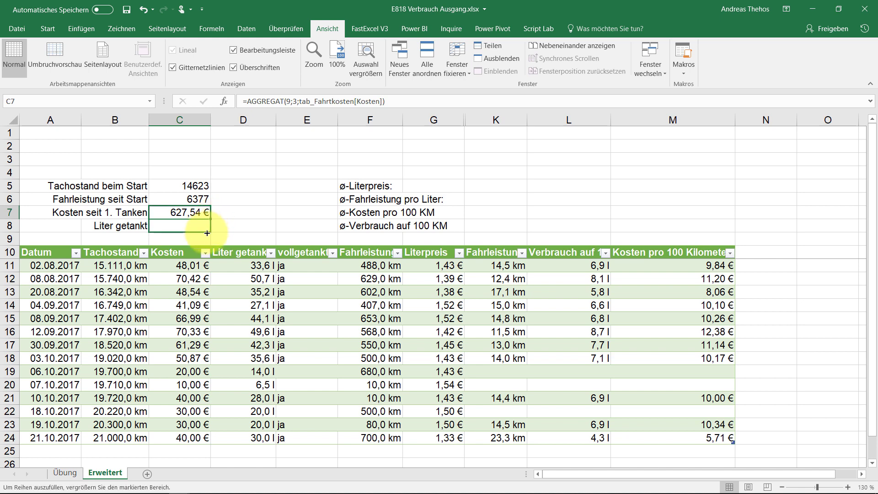
Step: Change C8's formula to sum tab_Fahrtkosten[Liter getankt] instead of [Kosten], giving 436,61 €
{"action": "double_click", "coordinate": [211, 229]}
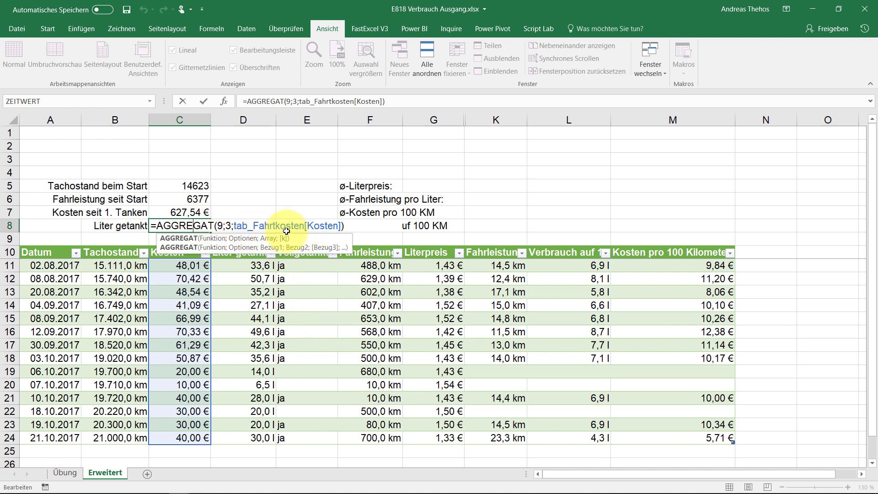
{"action": "left_click_drag", "start_coordinate": [306, 225], "coordinate": [339, 225]}
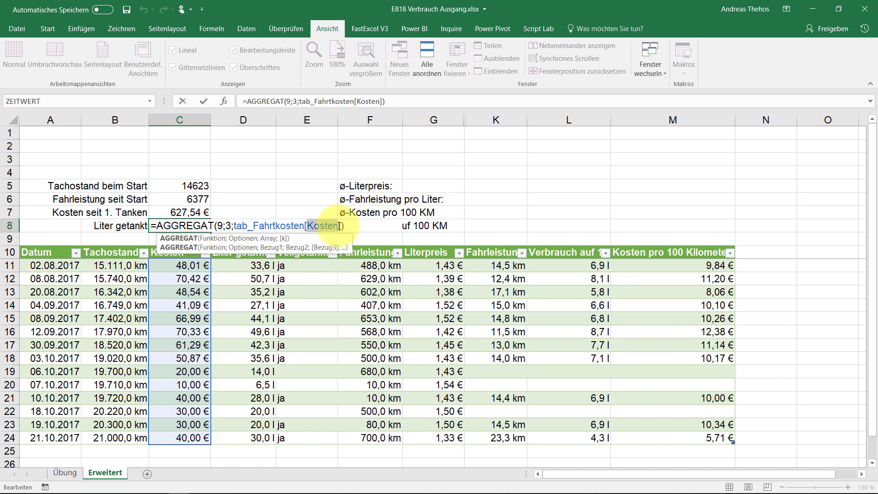
{"action": "type", "text": "L"}
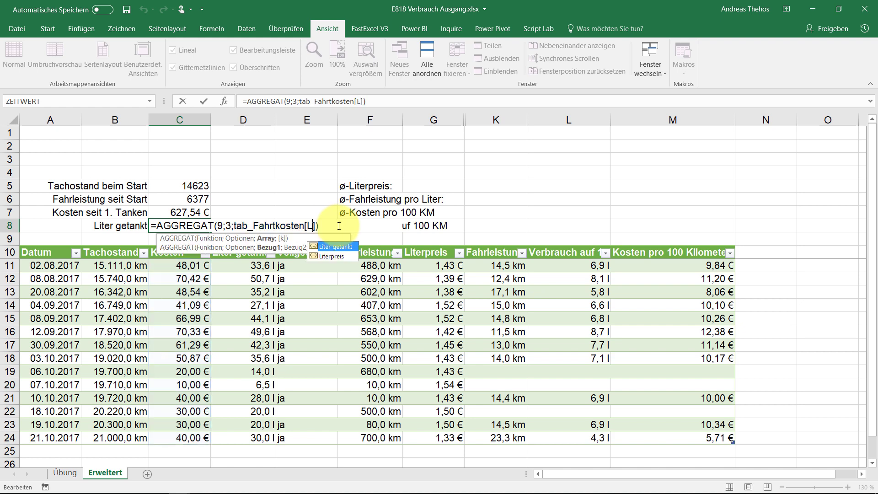
{"action": "double_click", "coordinate": [327, 247]}
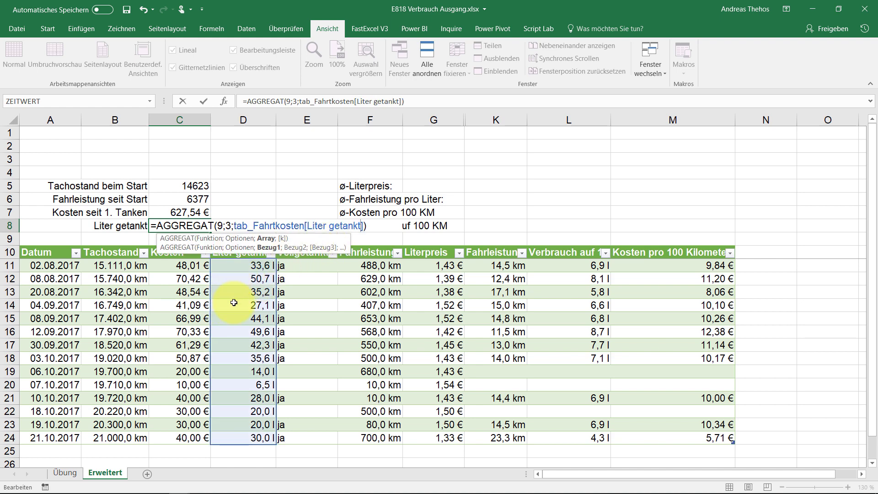
{"action": "key", "text": "Return"}
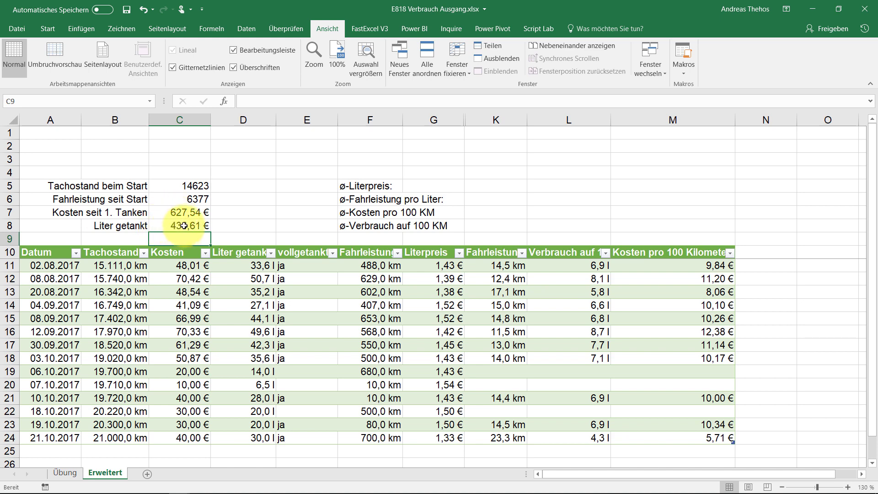
{"action": "left_click", "coordinate": [448, 185]}
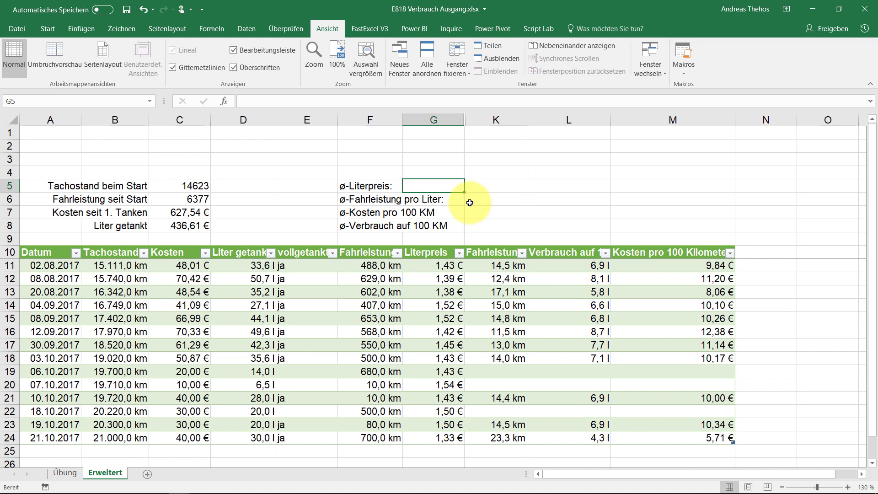
Step: Enter =C7/C8 in G5 for the average price per litre
{"action": "type", "text": "="}
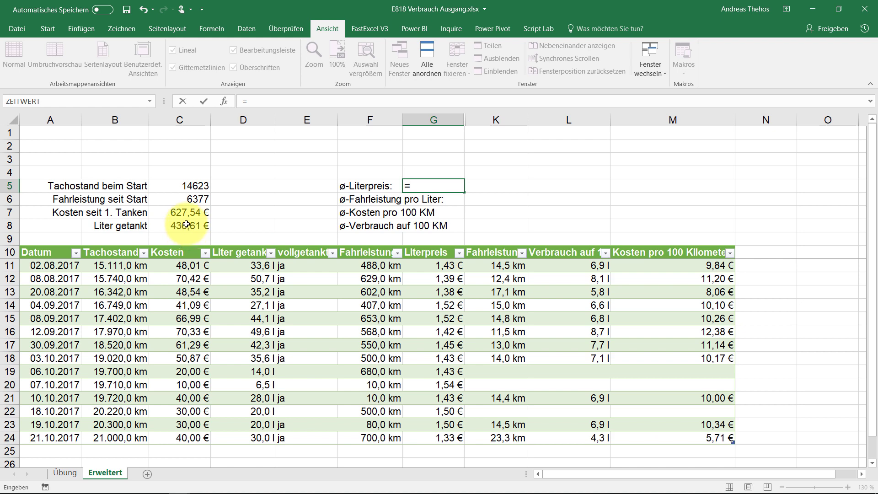
{"action": "left_click", "coordinate": [185, 215]}
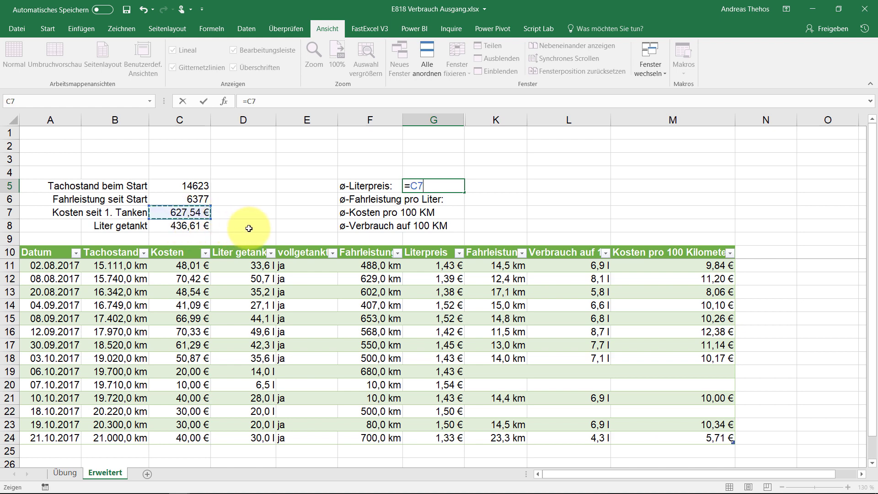
{"action": "type", "text": "/"}
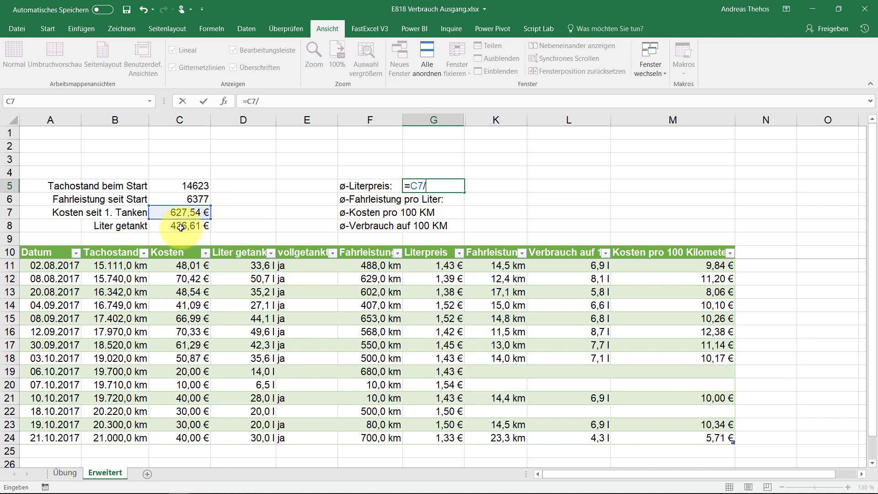
{"action": "left_click", "coordinate": [181, 226]}
{"action": "key", "text": "Return"}
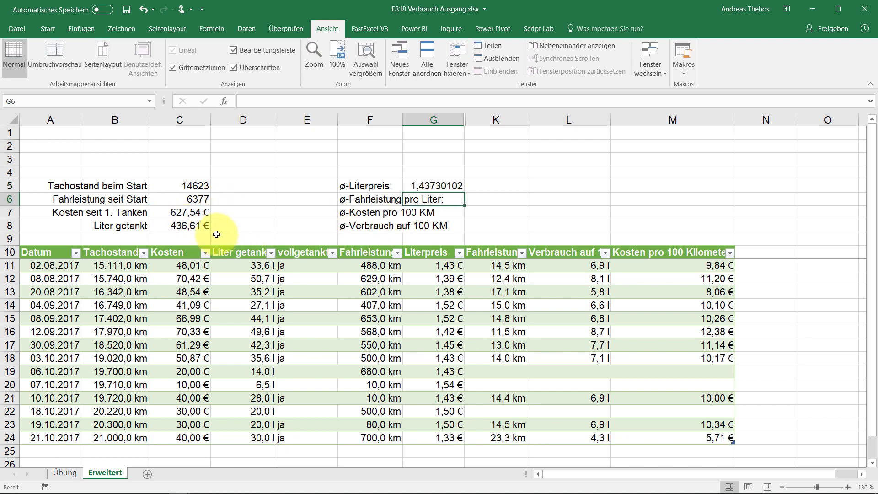
Step: Give C8 the Standard number format (436,61) and G5 the currency format (1,44 €)
{"action": "left_click", "coordinate": [187, 223]}
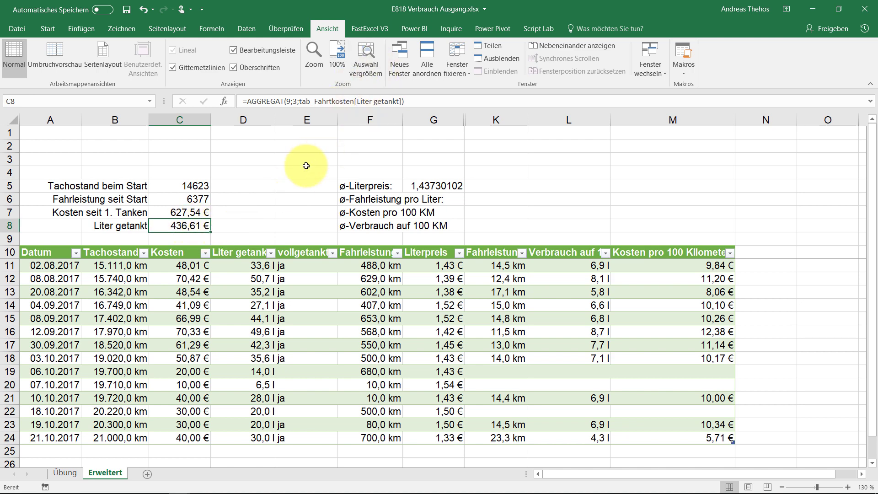
{"action": "key", "text": "ctrl+shift+1"}
{"action": "left_click", "coordinate": [456, 188]}
{"action": "key", "text": "ctrl+shift+4"}
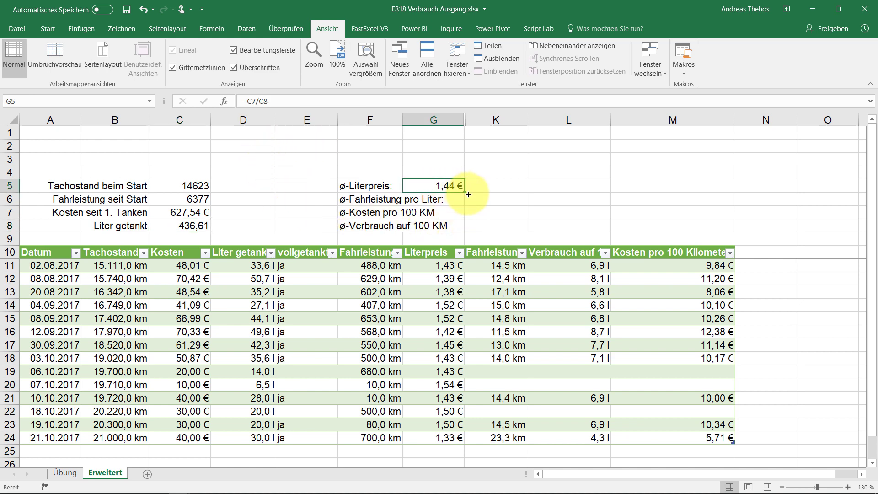
{"action": "left_click", "coordinate": [393, 200]}
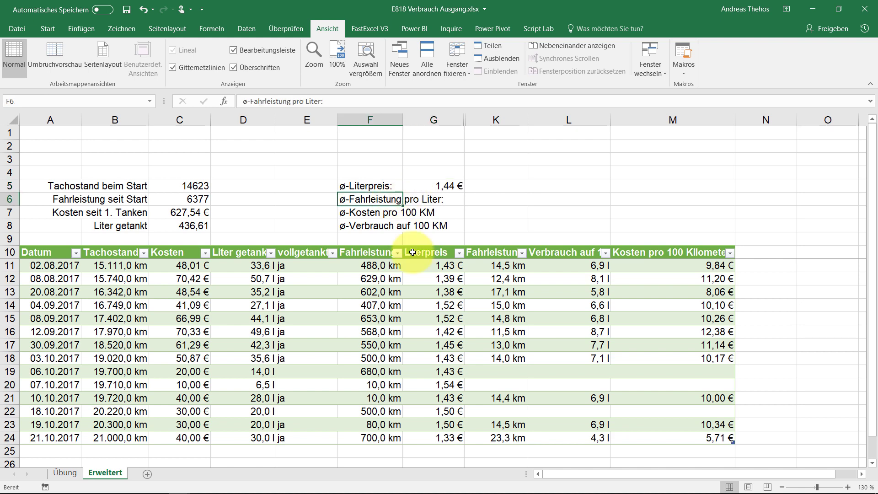
Step: Enter =C6/C8 in G6 for kilometres per litre, 14,6057122
{"action": "left_click", "coordinate": [417, 200]}
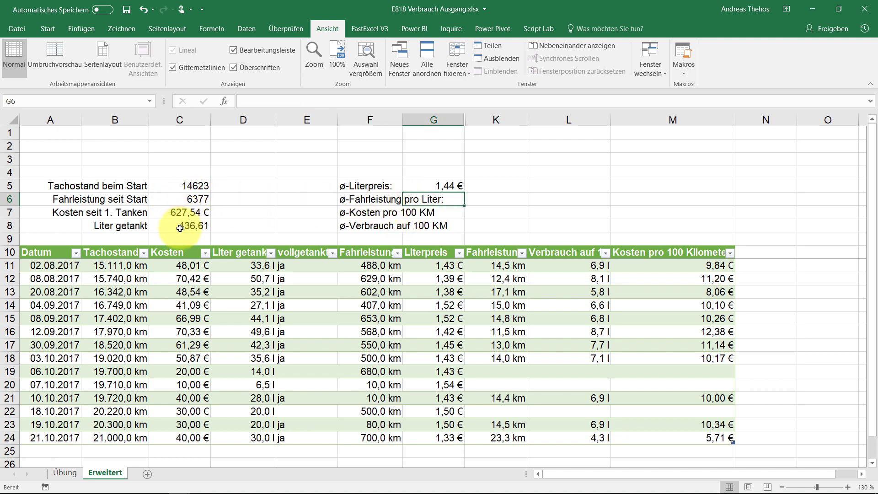
{"action": "type", "text": "="}
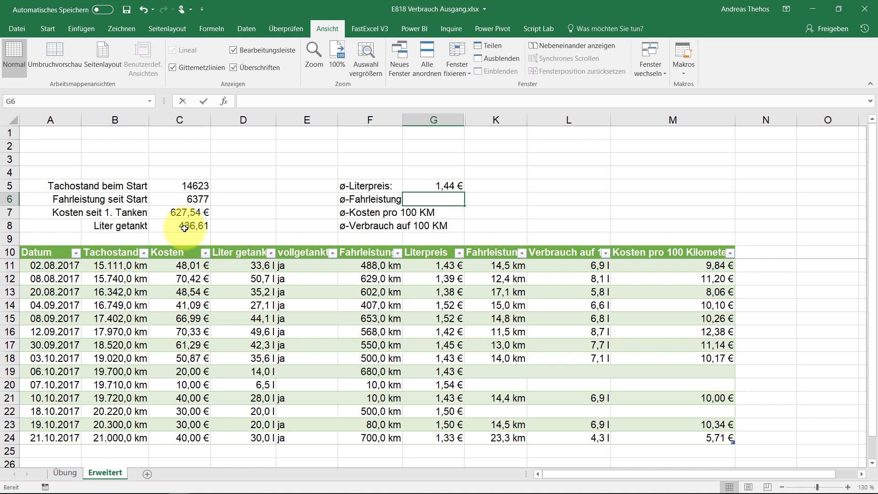
{"action": "left_click", "coordinate": [185, 196]}
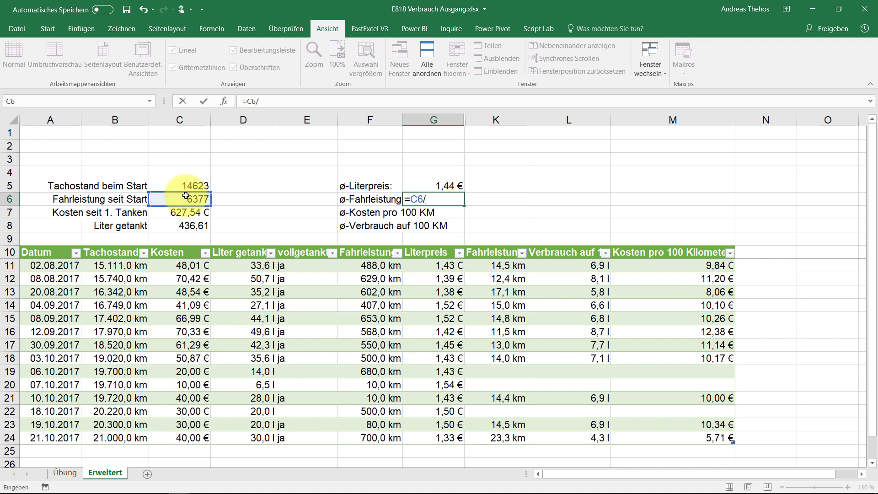
{"action": "left_click", "coordinate": [187, 226]}
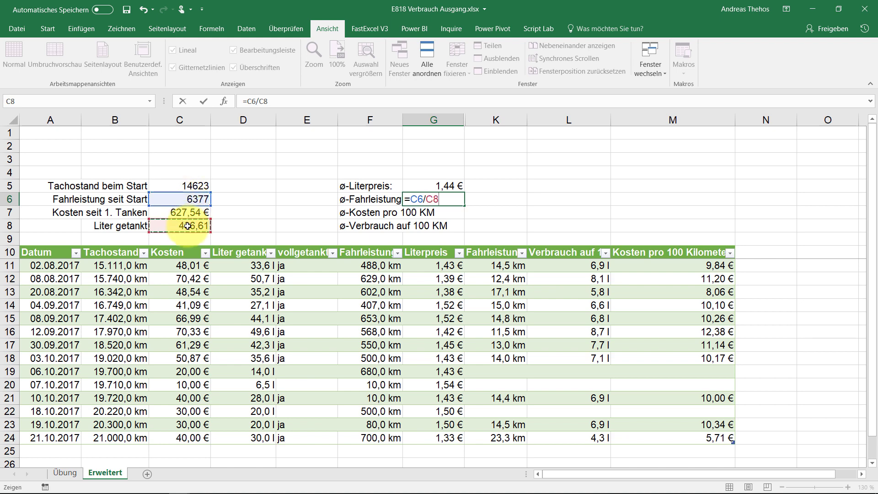
{"action": "key", "text": "Return"}
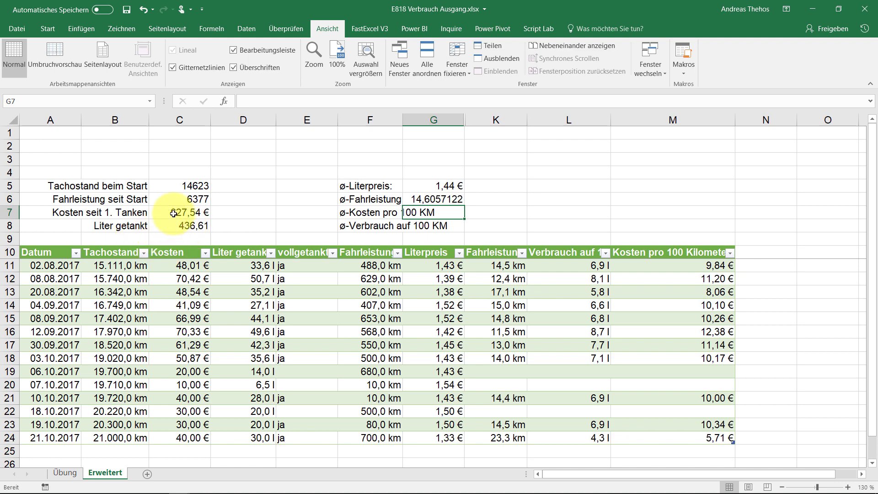
{"action": "left_click", "coordinate": [76, 253]}
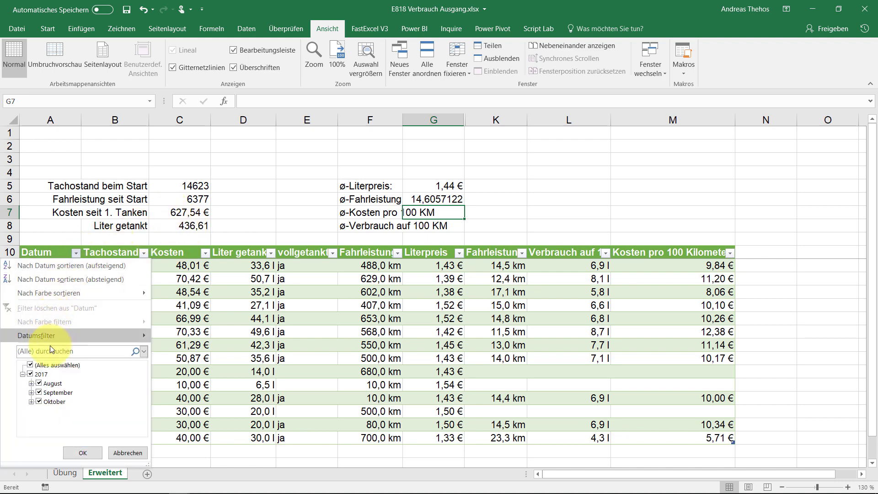
{"action": "left_click", "coordinate": [30, 374]}
{"action": "left_click", "coordinate": [39, 384]}
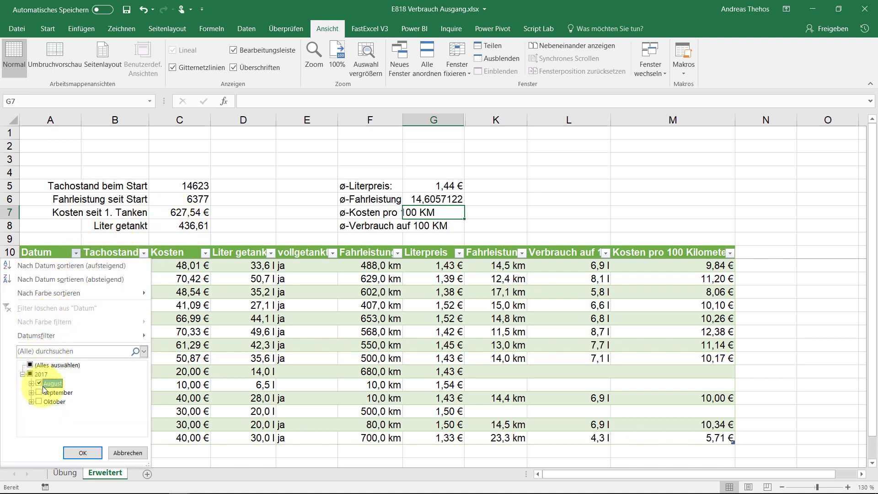
{"action": "left_click", "coordinate": [83, 454]}
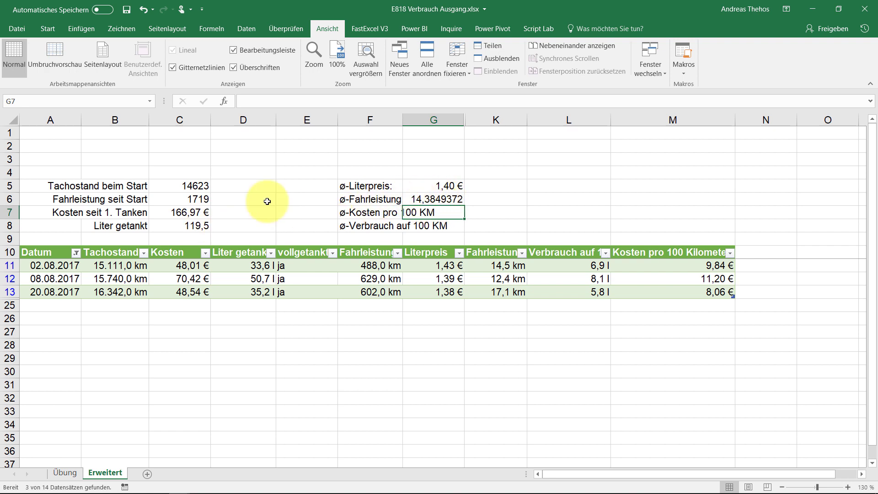
{"action": "left_click", "coordinate": [76, 253]}
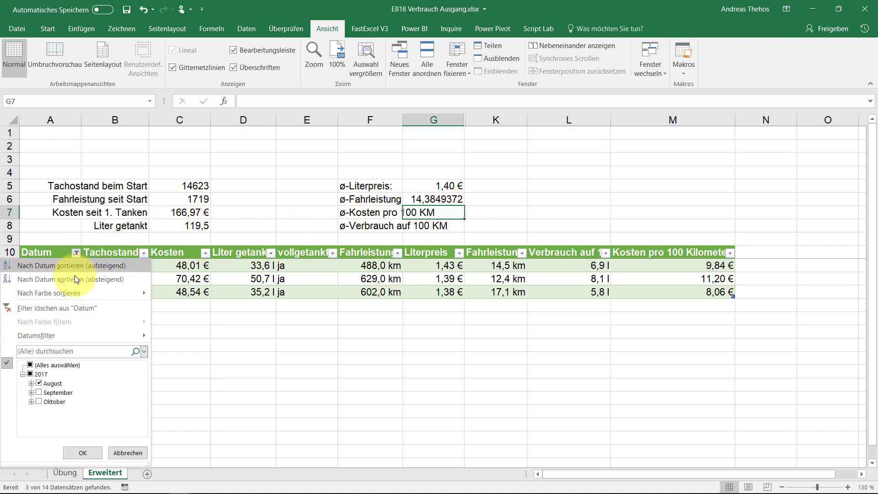
{"action": "left_click", "coordinate": [39, 384]}
{"action": "left_click", "coordinate": [39, 392]}
{"action": "left_click", "coordinate": [82, 453]}
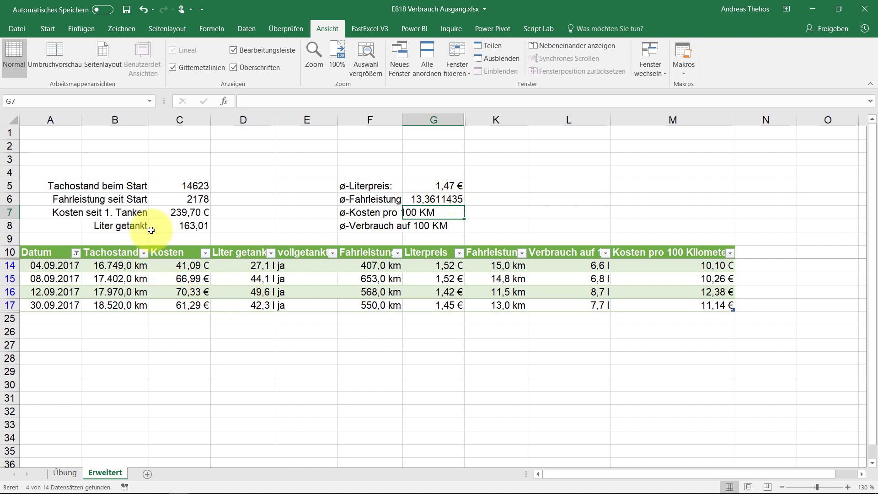
{"action": "left_click", "coordinate": [76, 253]}
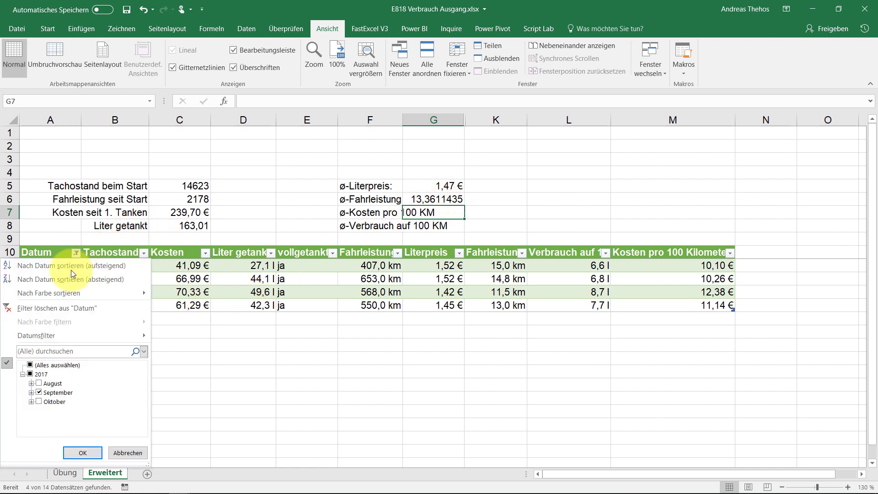
{"action": "left_click", "coordinate": [30, 365]}
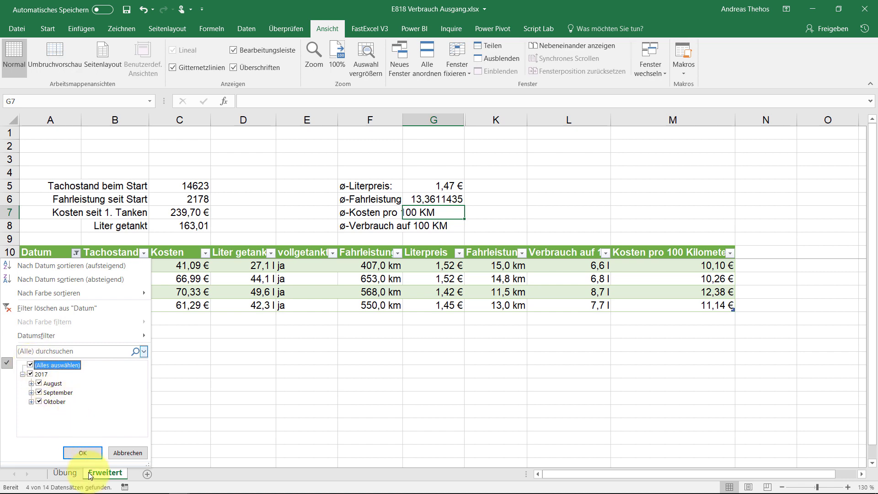
{"action": "left_click", "coordinate": [83, 453]}
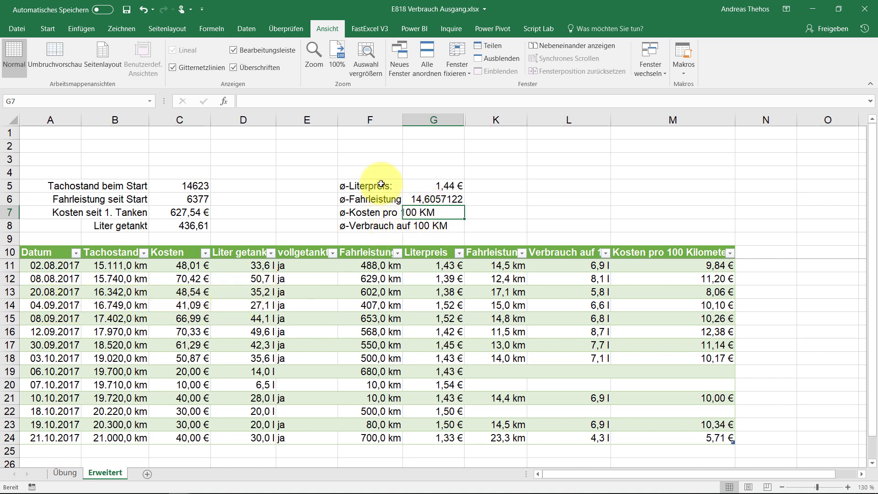
Step: Right-align the ø labels in F5:F8 with Rechtsbündig on the Start tab
{"action": "left_click_drag", "start_coordinate": [380, 185], "coordinate": [376, 228]}
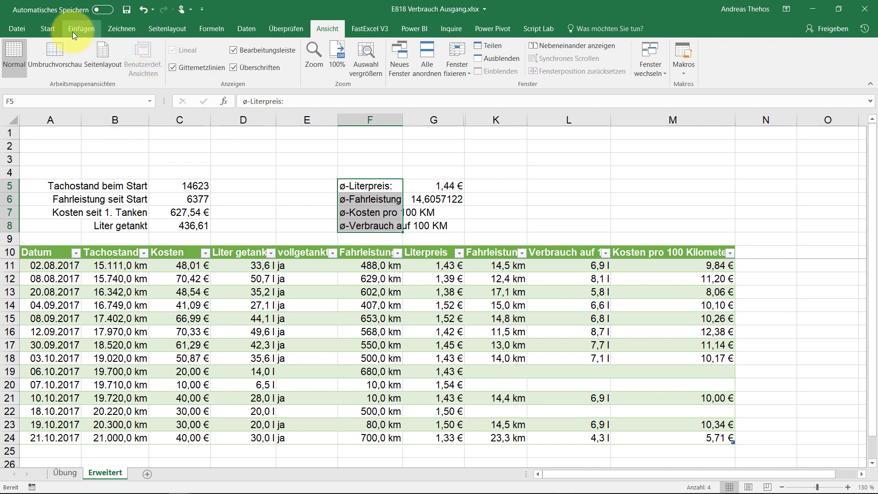
{"action": "left_click", "coordinate": [48, 30]}
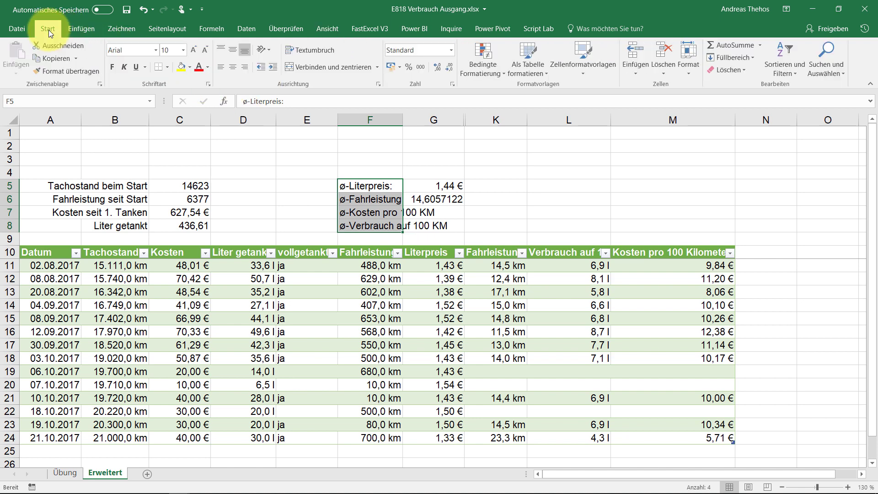
{"action": "left_click", "coordinate": [246, 69]}
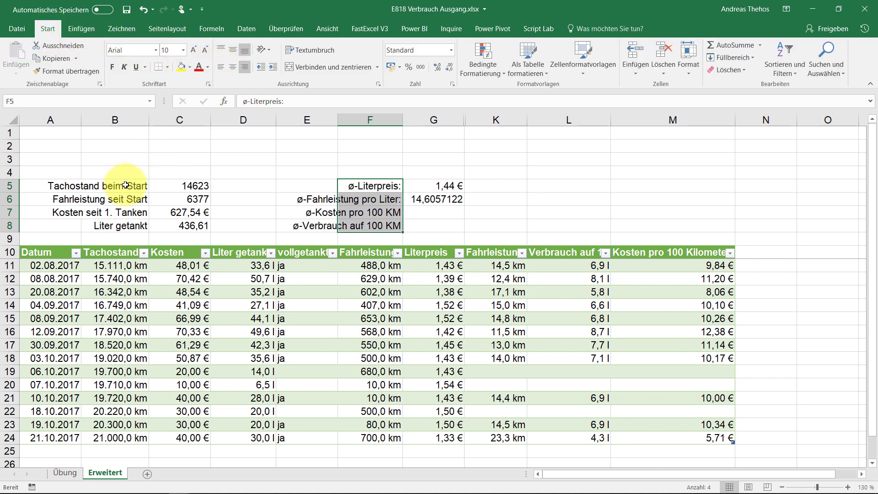
{"action": "left_click_drag", "start_coordinate": [117, 187], "coordinate": [122, 220]}
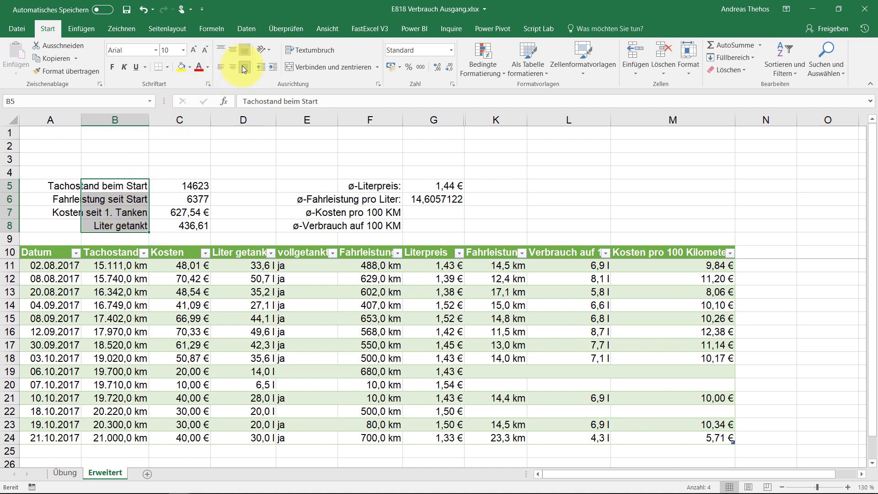
{"action": "left_click", "coordinate": [425, 200]}
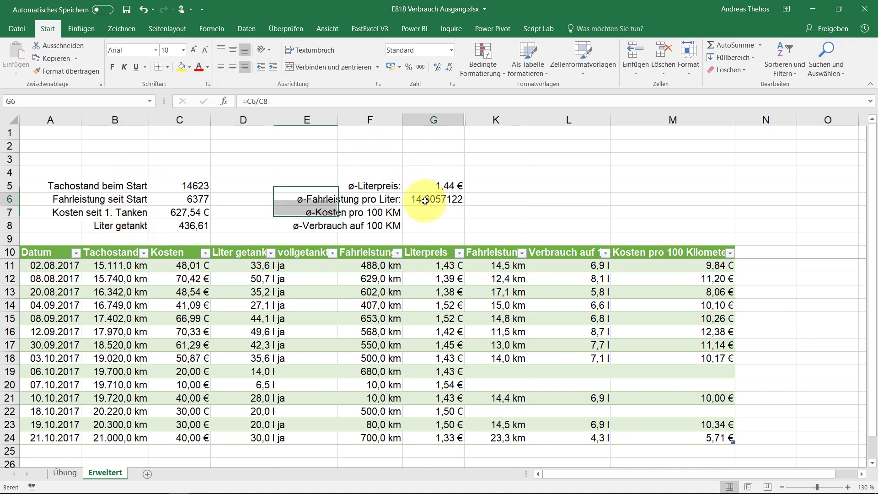
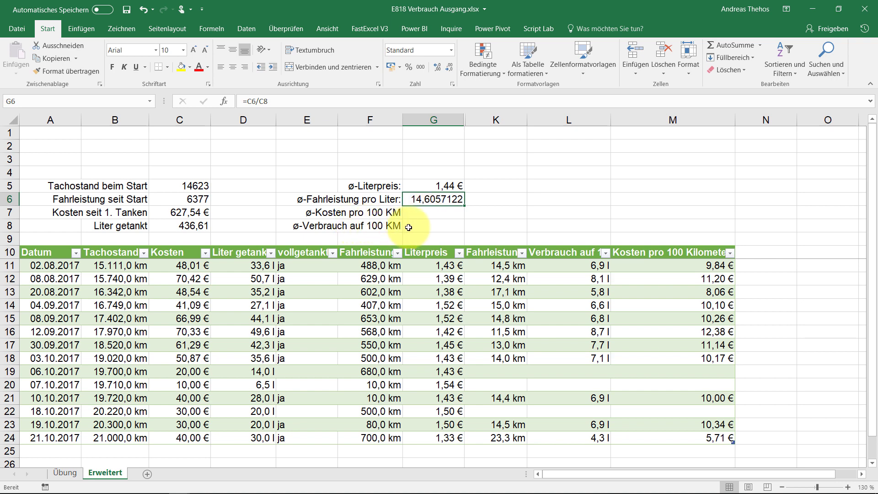
Step: Enter =100/G6 in G8 so average consumption per 100 km shows 6,85
{"action": "left_click", "coordinate": [417, 228]}
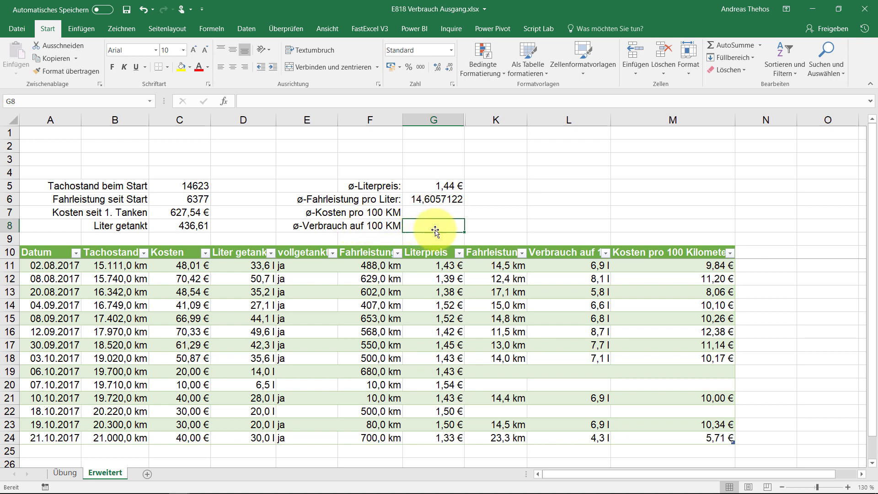
{"action": "type", "text": "=100/"}
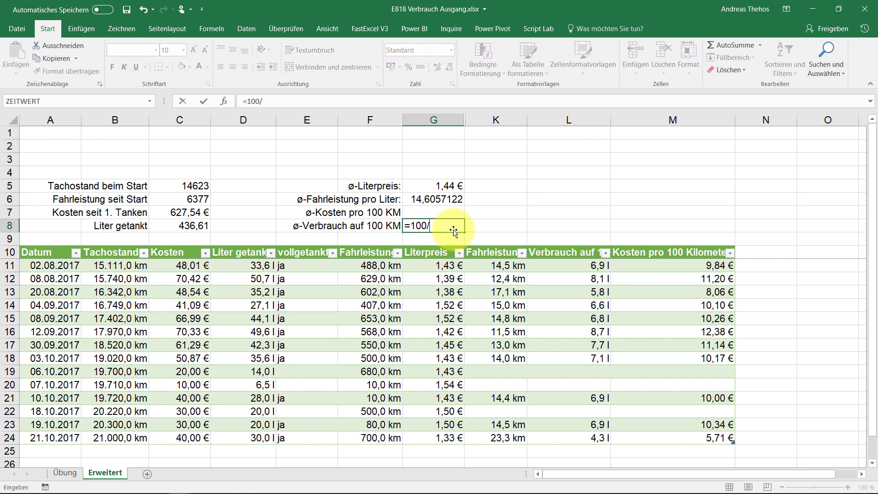
{"action": "left_click", "coordinate": [435, 199]}
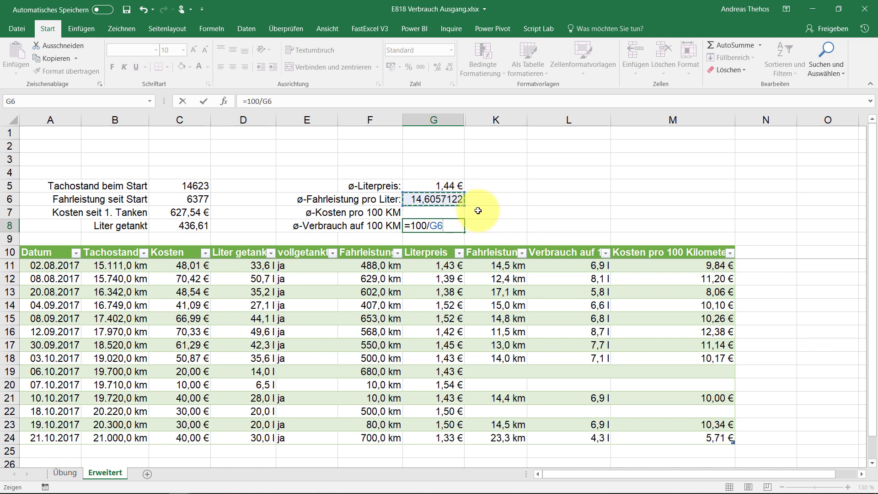
{"action": "key", "text": "Return"}
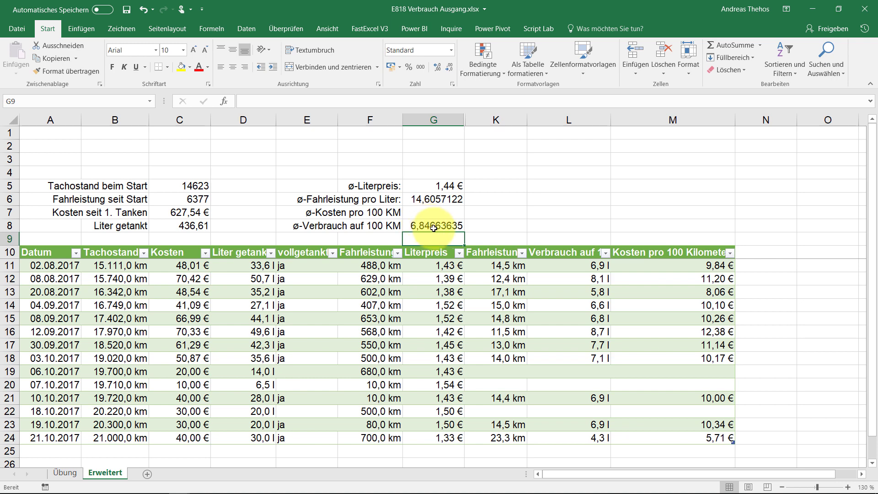
{"action": "left_click", "coordinate": [437, 228]}
{"action": "left_click", "coordinate": [438, 214]}
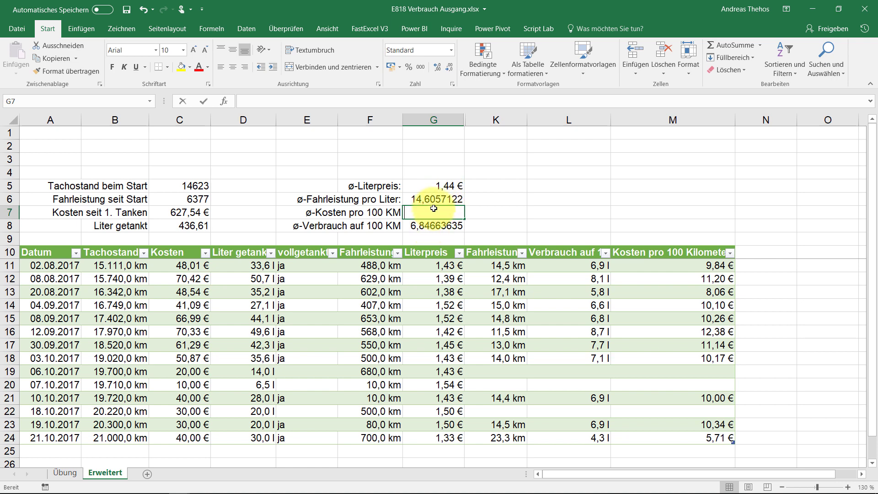
Step: Enter =G8*G5 in G7 so the cost per 100 km reads 9,84 €
{"action": "type", "text": "="}
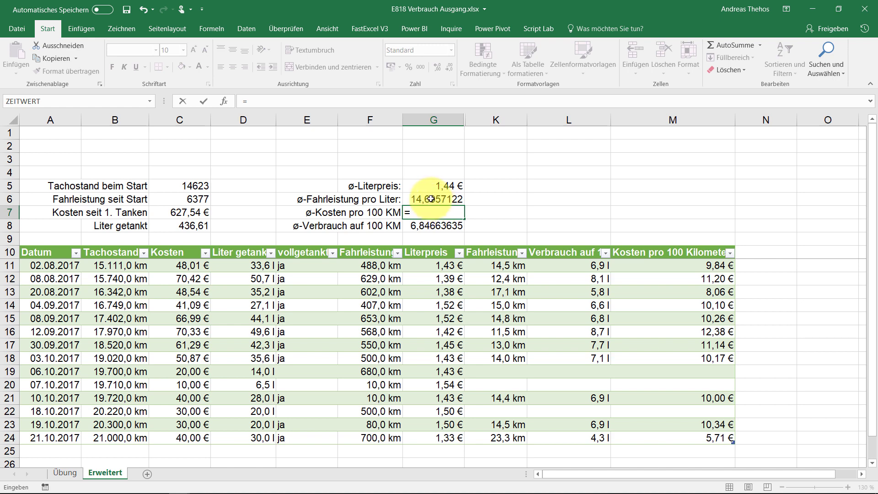
{"action": "left_click", "coordinate": [432, 229]}
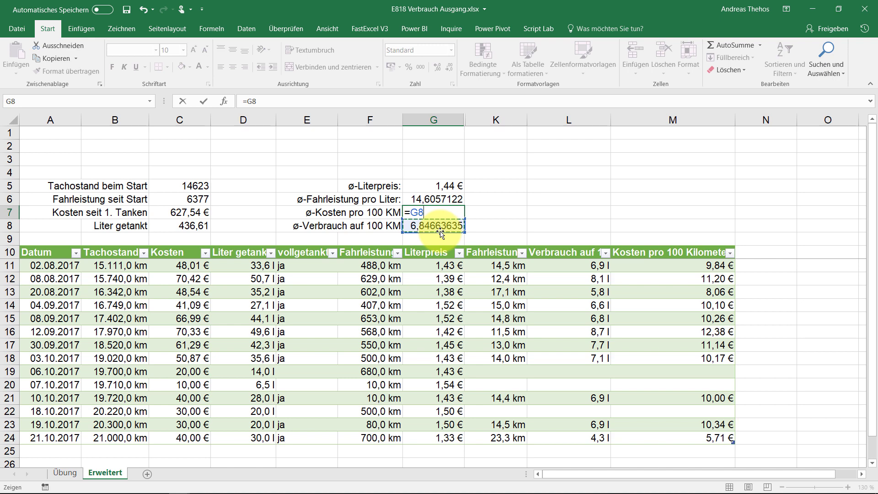
{"action": "type", "text": "*"}
{"action": "left_click", "coordinate": [448, 179]}
{"action": "key", "text": "Return"}
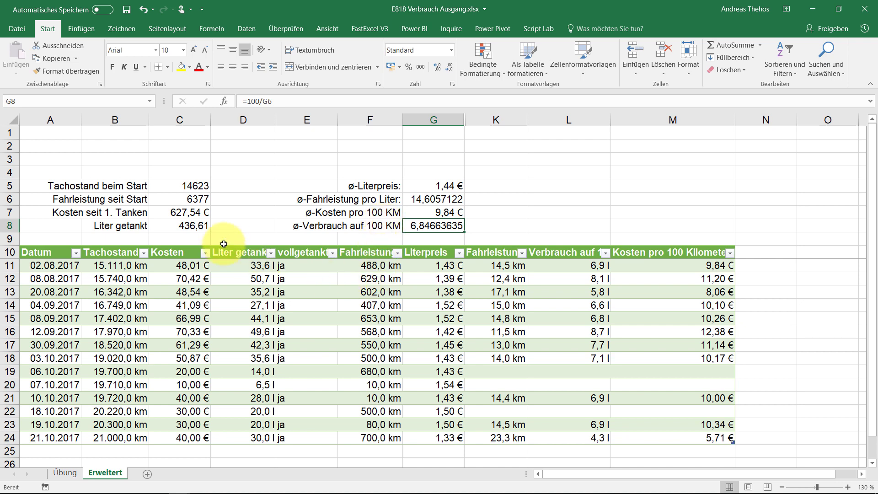
Step: Give C8 and G8 the custom format 0,00 "l", showing 436,61 l and 6,85 l
{"action": "left_click", "coordinate": [190, 225]}
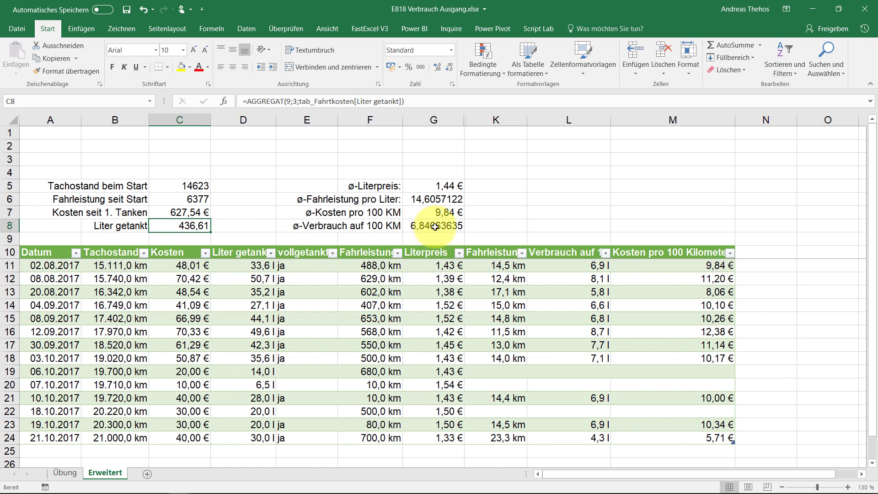
{"action": "left_click", "coordinate": [435, 226], "text": "ctrl"}
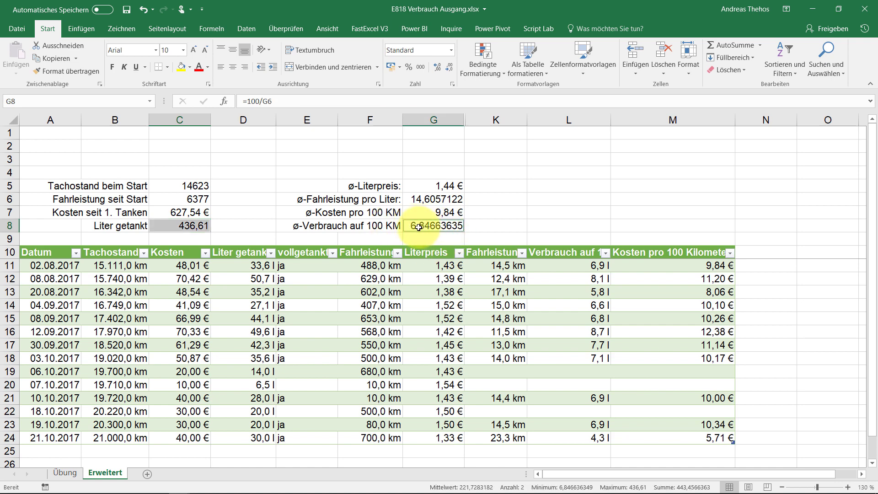
{"action": "key", "text": "ctrl+1"}
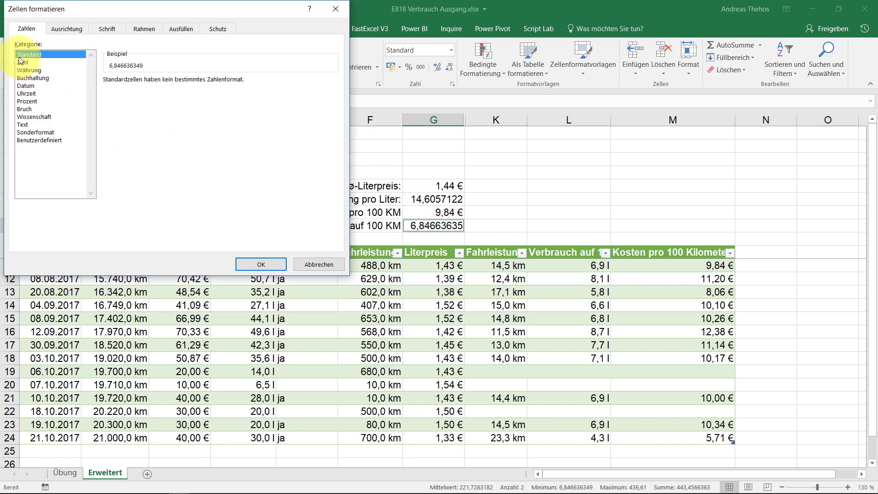
{"action": "left_click", "coordinate": [22, 63]}
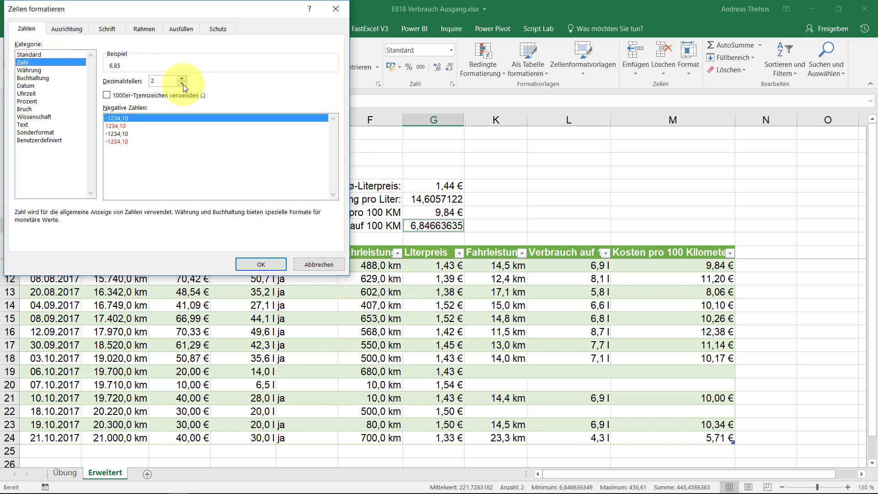
{"action": "left_click", "coordinate": [54, 140]}
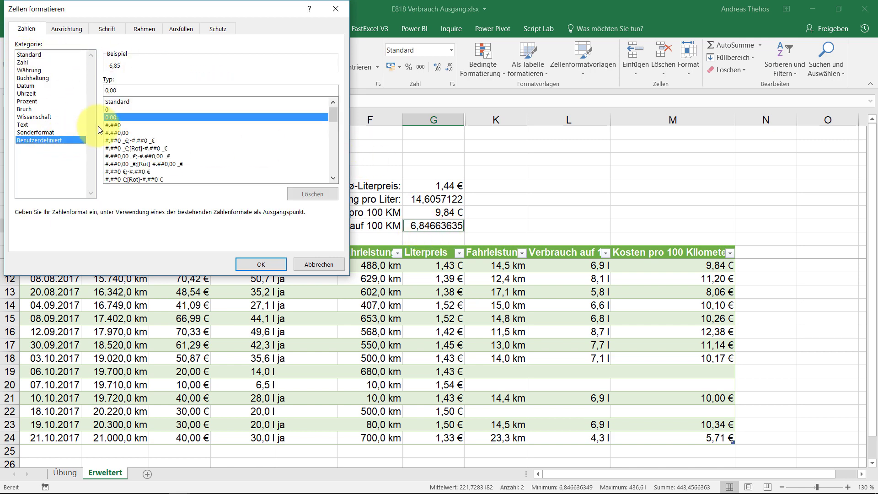
{"action": "left_click", "coordinate": [133, 89]}
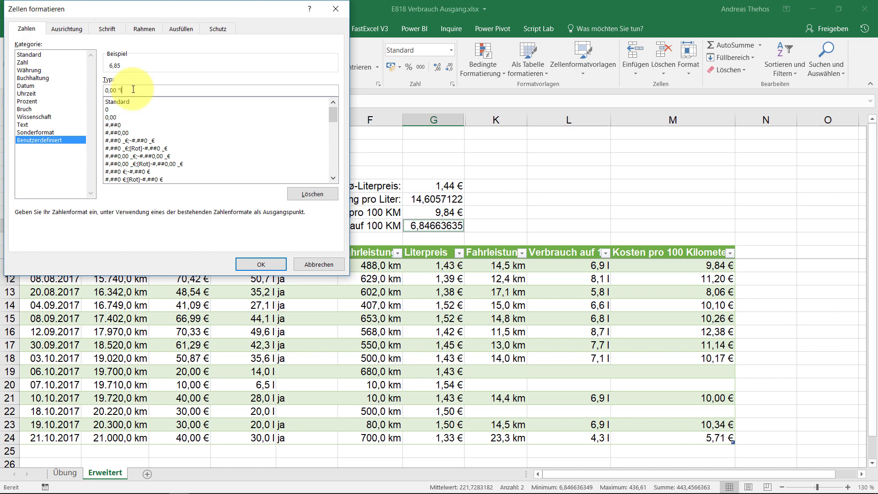
{"action": "key", "text": "Return"}
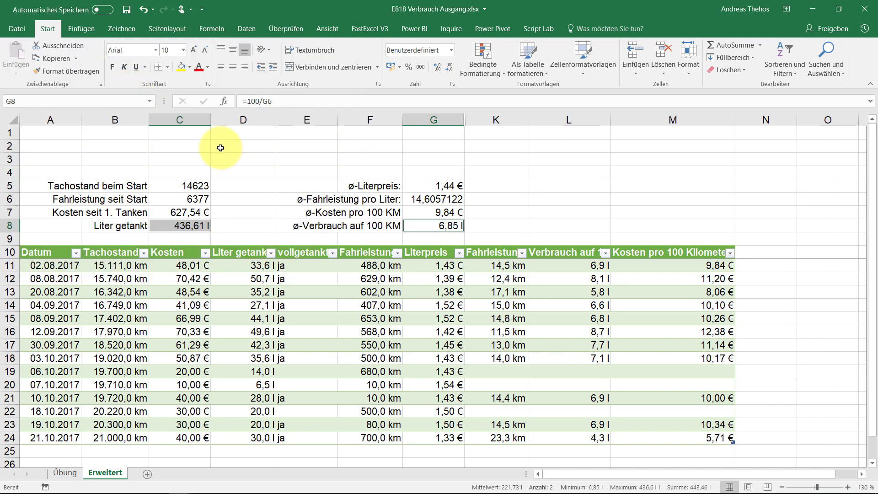
Step: Format C5, C6 and G6 with custom code 0,0 "km" (14623,0 km, 6377,0 km, 14,6 km)
{"action": "left_click", "coordinate": [192, 200]}
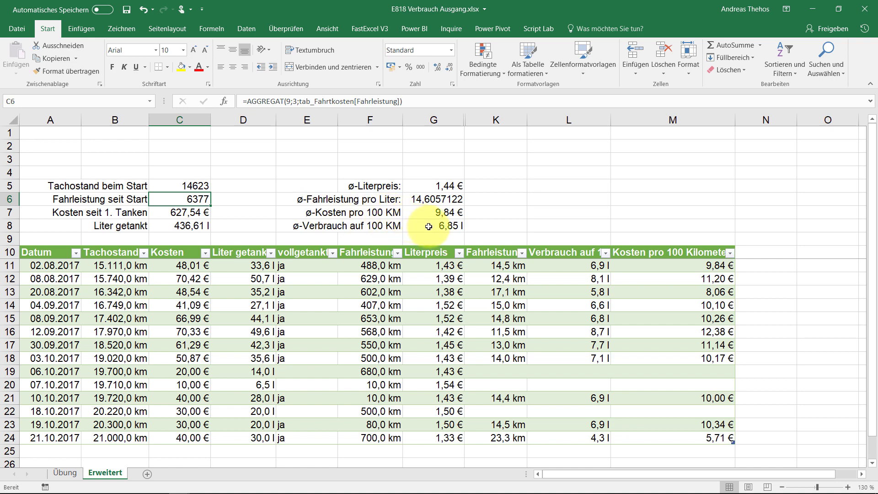
{"action": "left_click", "coordinate": [435, 200], "text": "ctrl"}
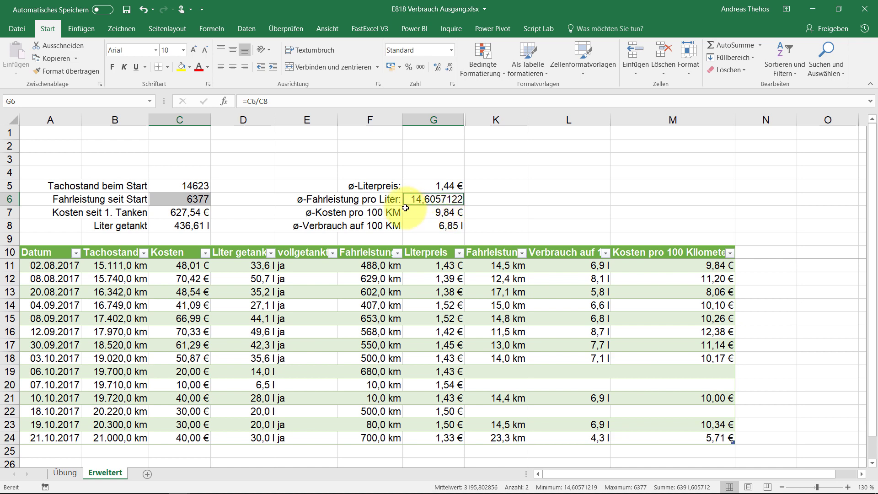
{"action": "left_click", "coordinate": [195, 186], "text": "ctrl"}
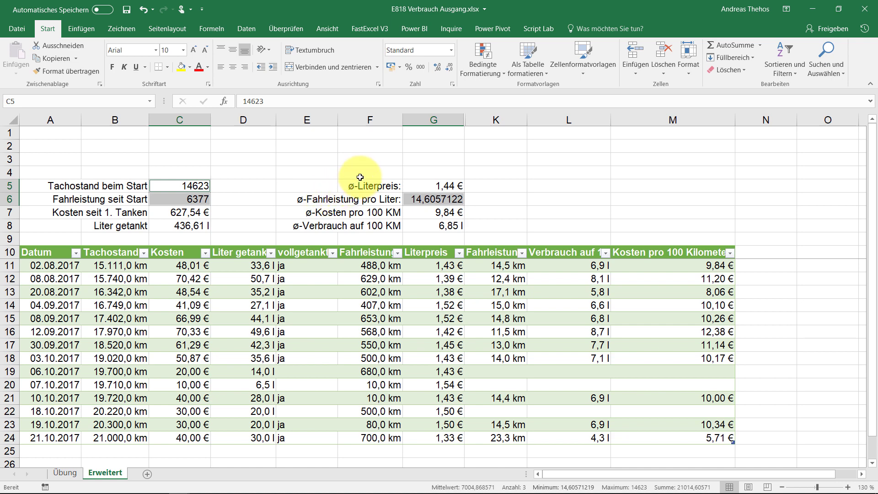
{"action": "left_click", "coordinate": [438, 68]}
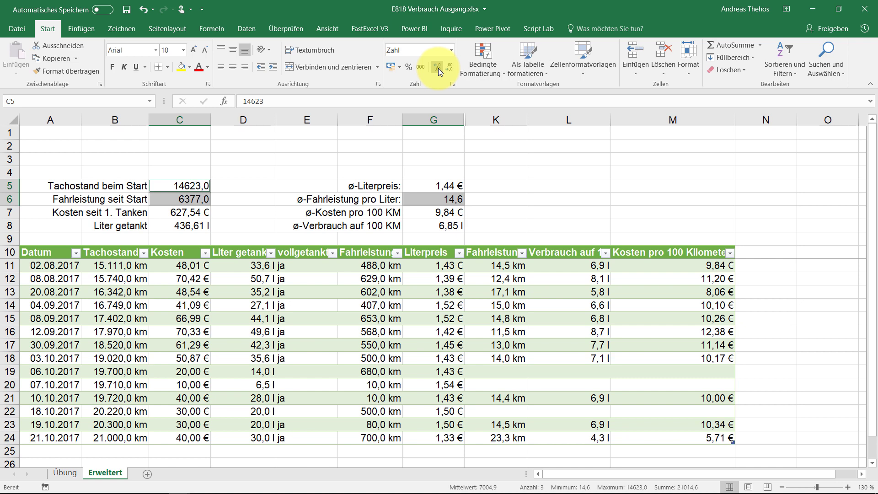
{"action": "key", "text": "ctrl+1"}
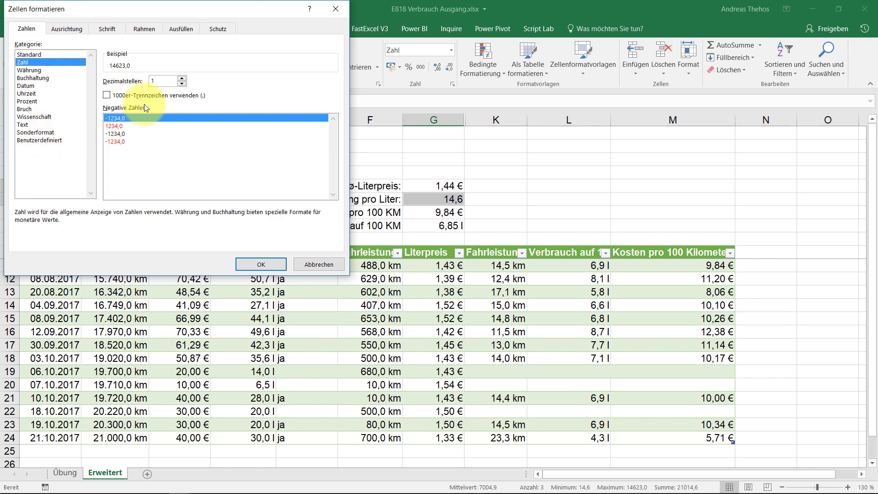
{"action": "left_click", "coordinate": [50, 140]}
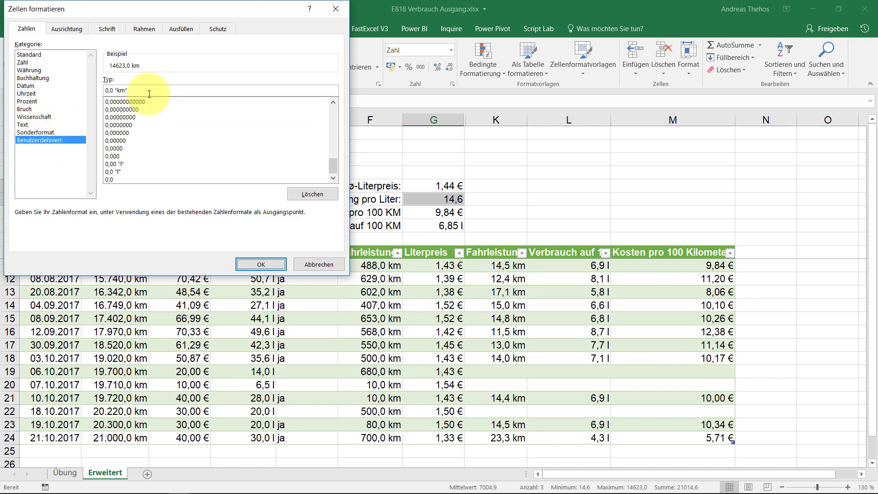
{"action": "key", "text": "Return"}
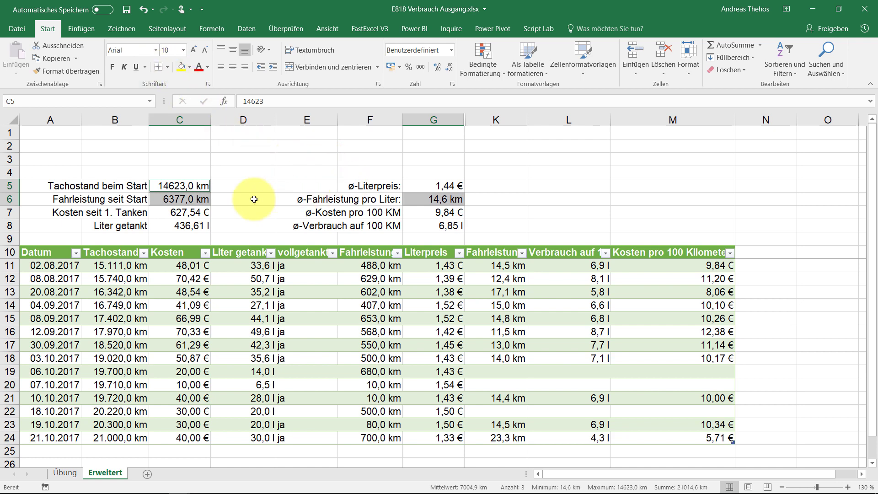
Step: Select rows 1–10, deselect them at B3, and show the Seitenlayout ribbon
{"action": "left_click", "coordinate": [201, 212]}
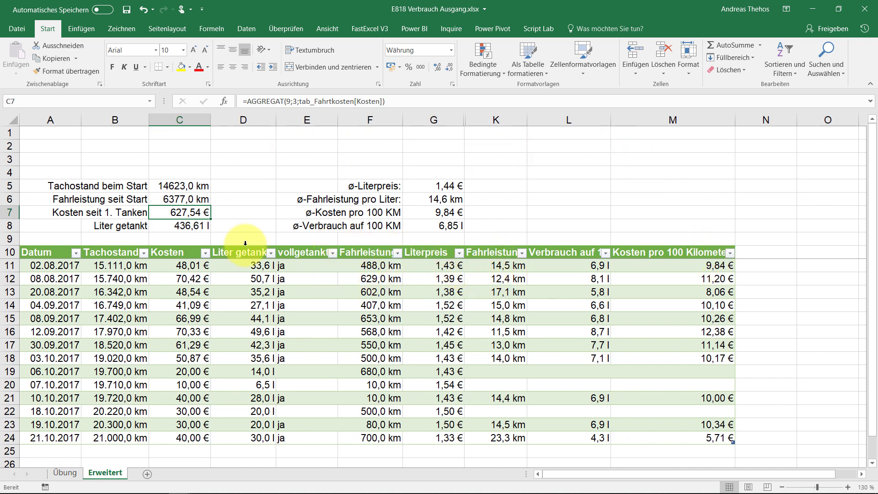
{"action": "left_click", "coordinate": [13, 247]}
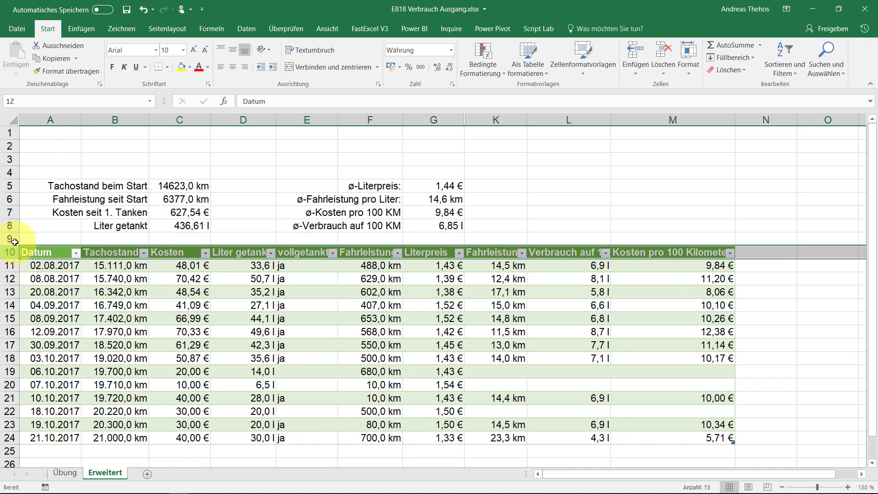
{"action": "left_click_drag", "start_coordinate": [14, 242], "coordinate": [16, 133]}
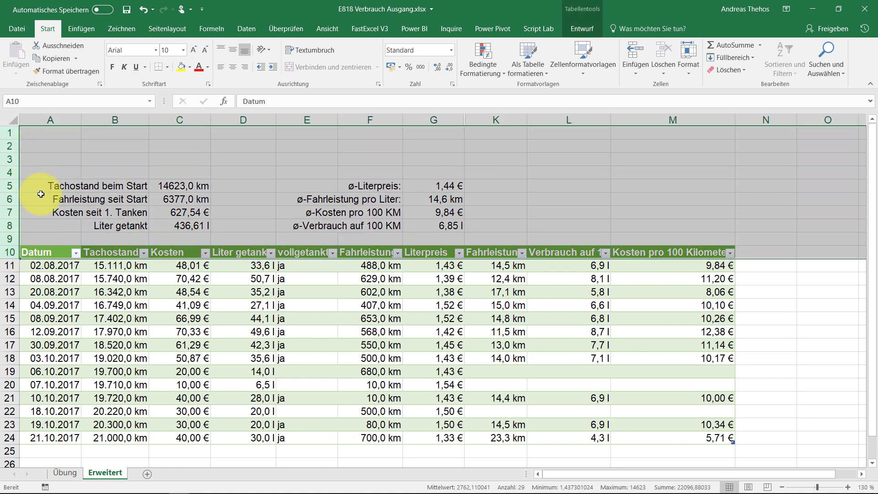
{"action": "left_click", "coordinate": [115, 159]}
{"action": "left_click", "coordinate": [178, 28]}
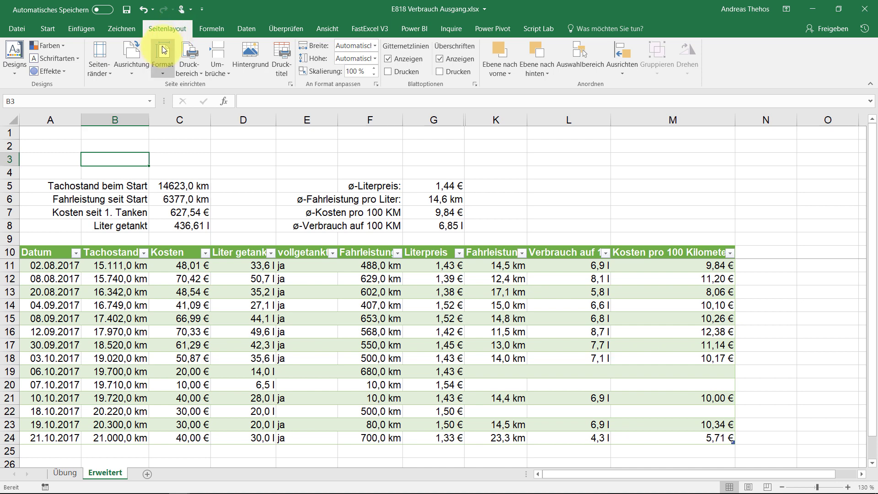
Step: Switch to Querformat and set rows $1:$10 as Wiederholungszeilen oben in Drucktitel
{"action": "left_click", "coordinate": [136, 62]}
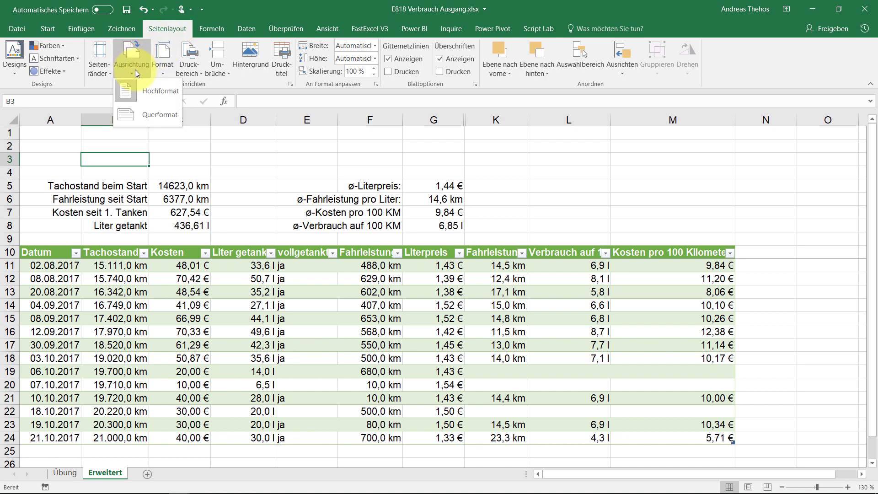
{"action": "left_click", "coordinate": [136, 116]}
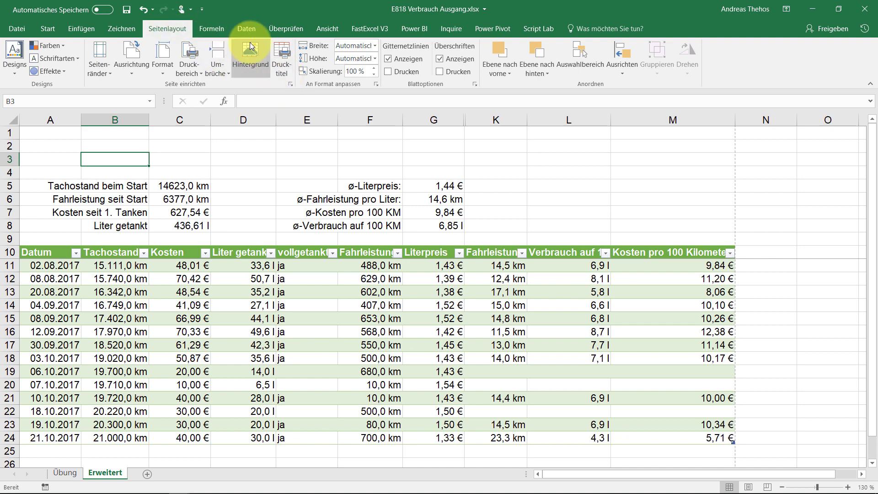
{"action": "left_click", "coordinate": [281, 57]}
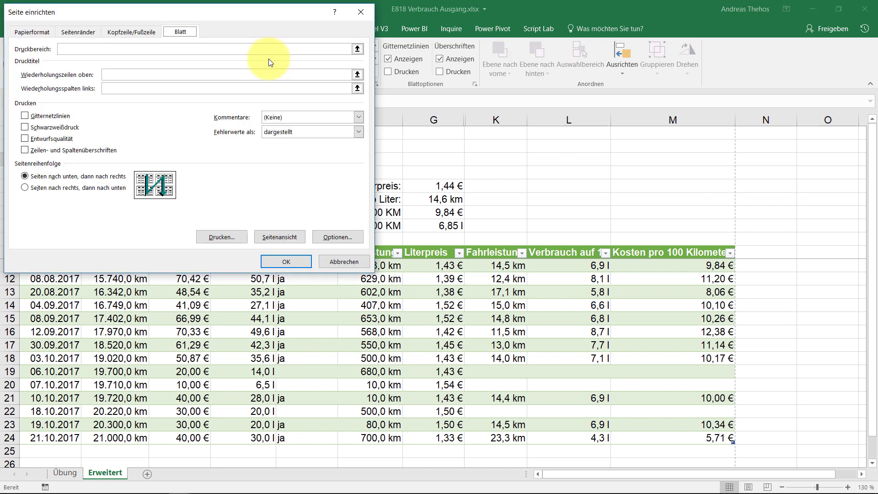
{"action": "left_click", "coordinate": [217, 74]}
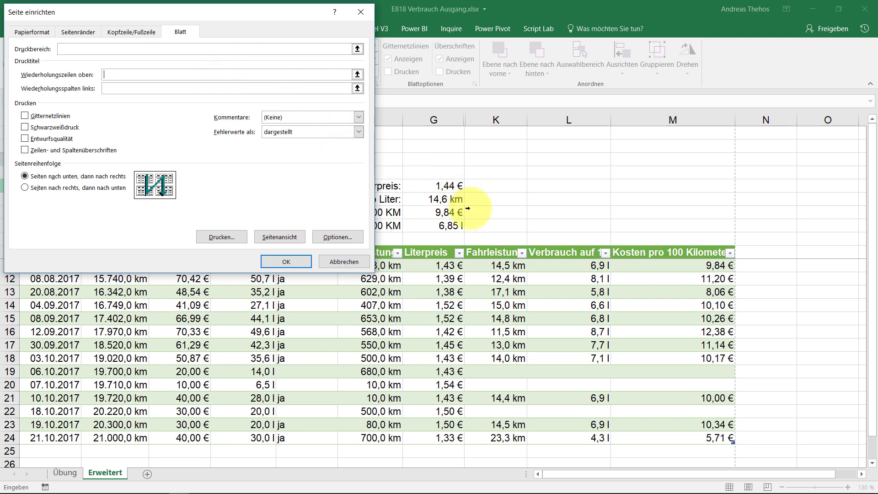
{"action": "left_click_drag", "start_coordinate": [561, 253], "coordinate": [567, 132]}
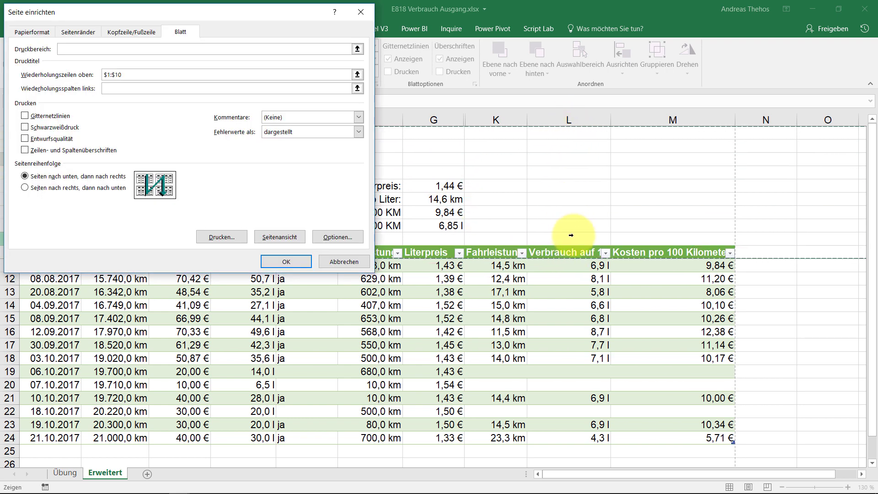
{"action": "left_click", "coordinate": [282, 261]}
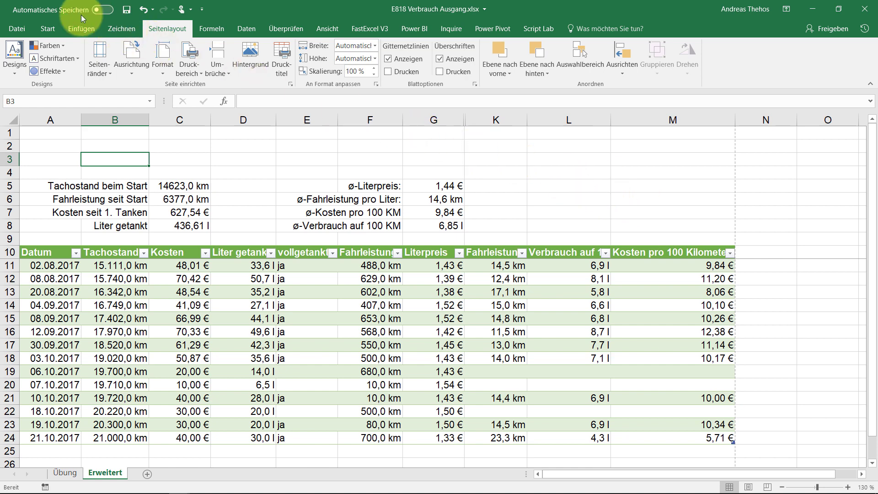
Step: Draw a rectangle over L4:M7 and stretch it to row 8, 2,36 × 7,41 cm
{"action": "left_click", "coordinate": [81, 28]}
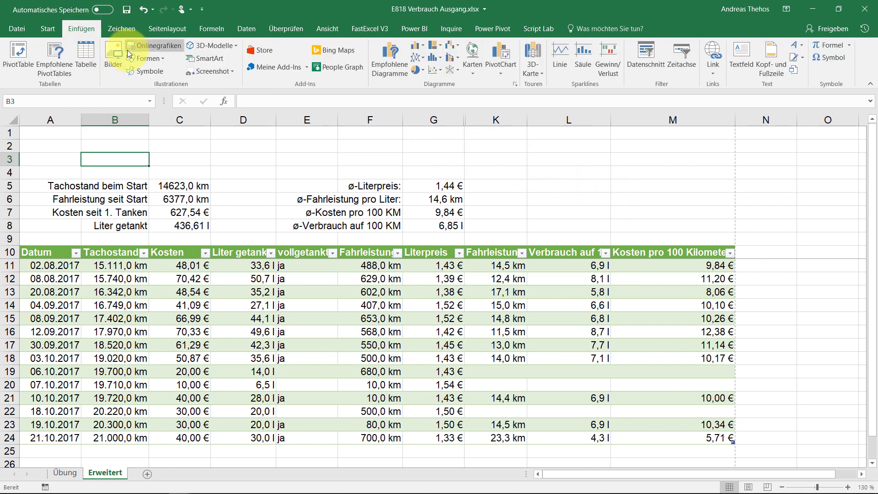
{"action": "left_click", "coordinate": [144, 59]}
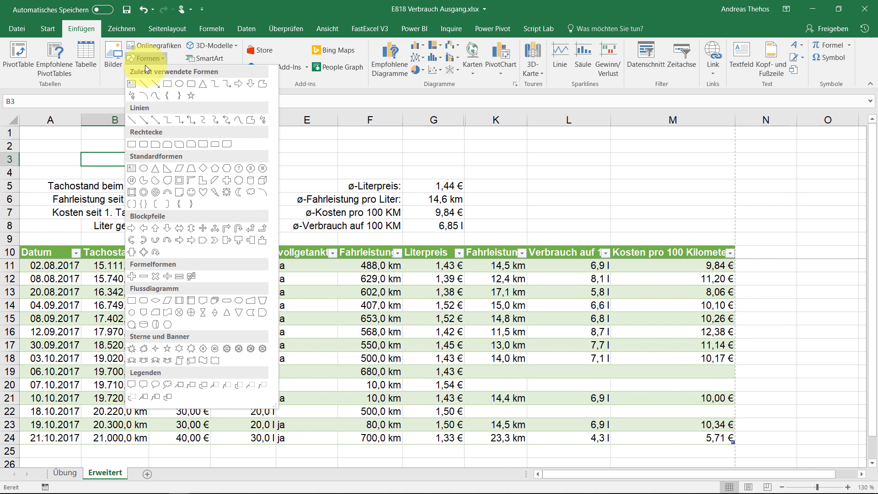
{"action": "left_click", "coordinate": [166, 76]}
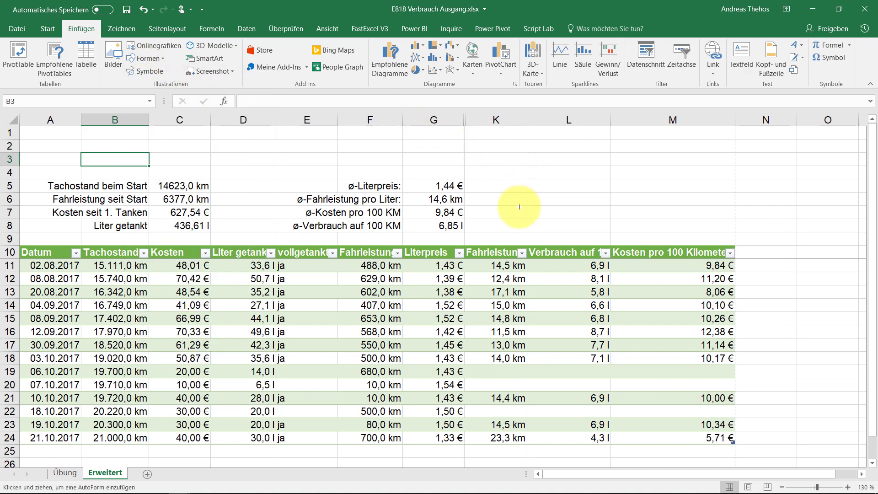
{"action": "left_click_drag", "start_coordinate": [526, 217], "coordinate": [667, 192]}
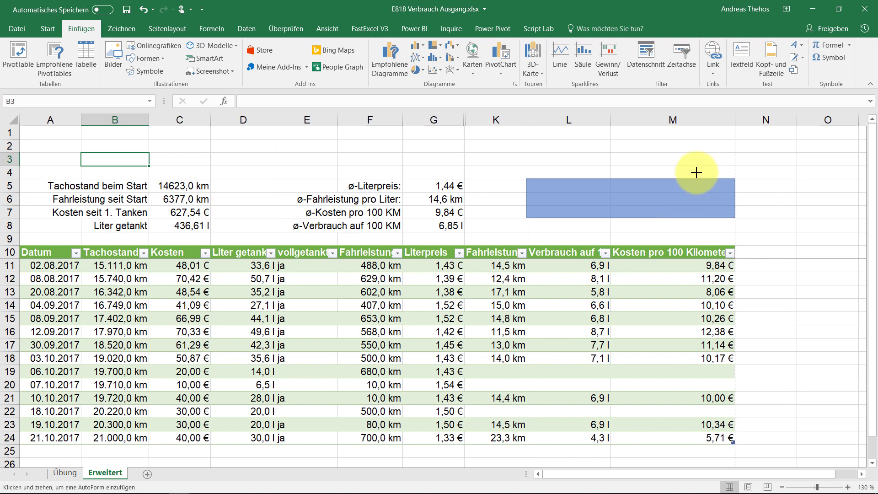
{"action": "left_click_drag", "start_coordinate": [667, 193], "coordinate": [700, 171]}
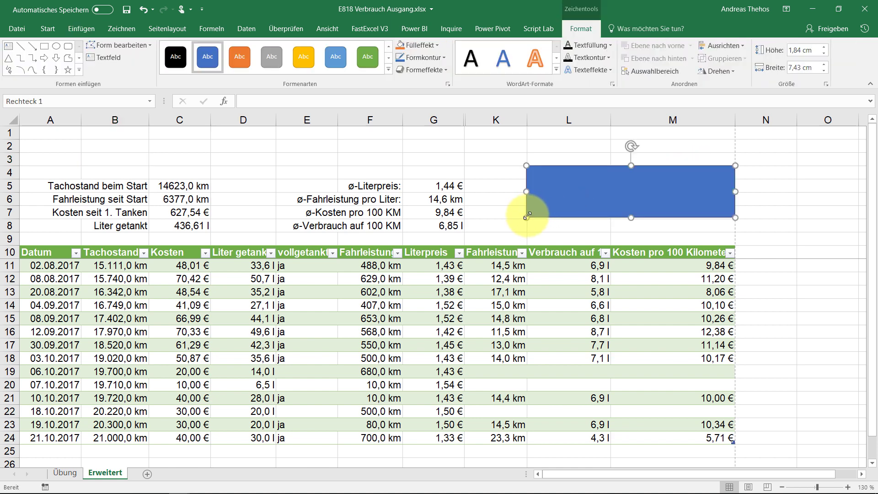
{"action": "left_click_drag", "start_coordinate": [527, 216], "coordinate": [527, 232]}
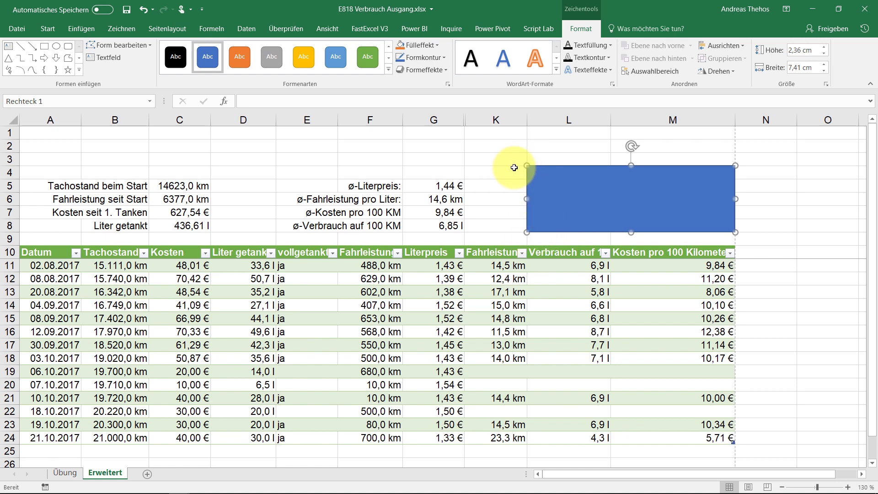
Step: Apply a darker teal-blue Formenarten style to Rechteck 1 in place of the bright blue fill
{"action": "left_click", "coordinate": [502, 159]}
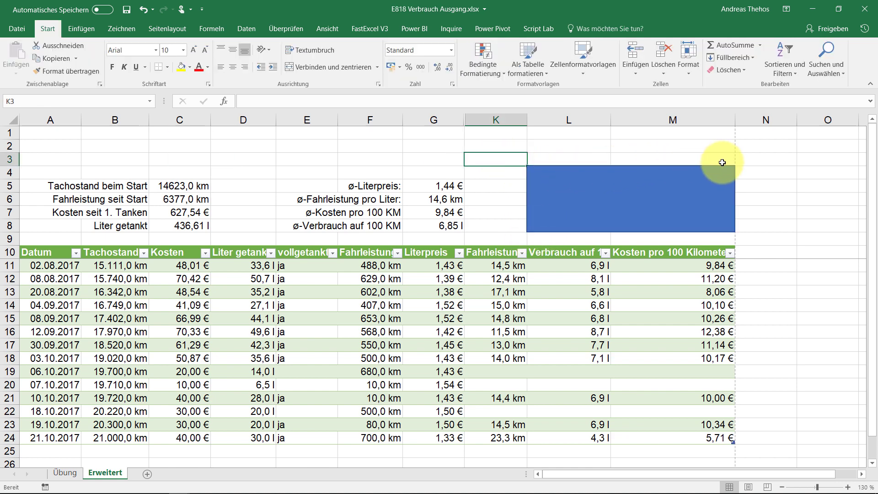
{"action": "left_click", "coordinate": [580, 182]}
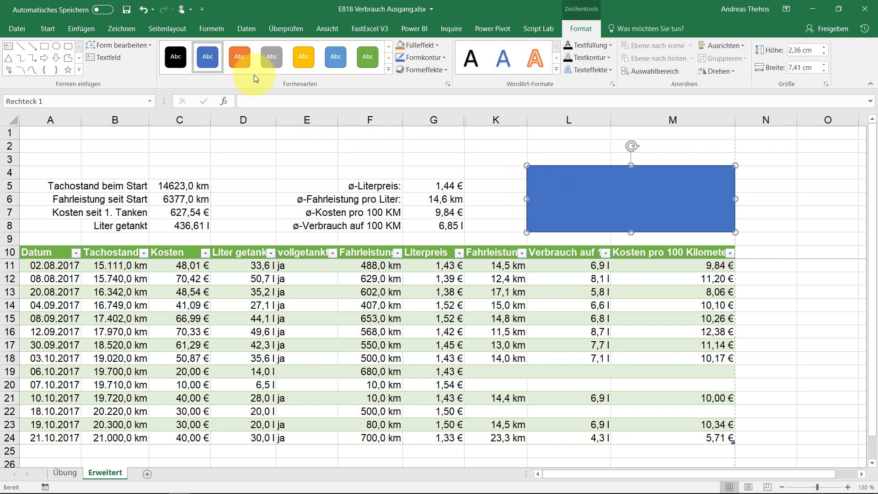
{"action": "left_click", "coordinate": [503, 160]}
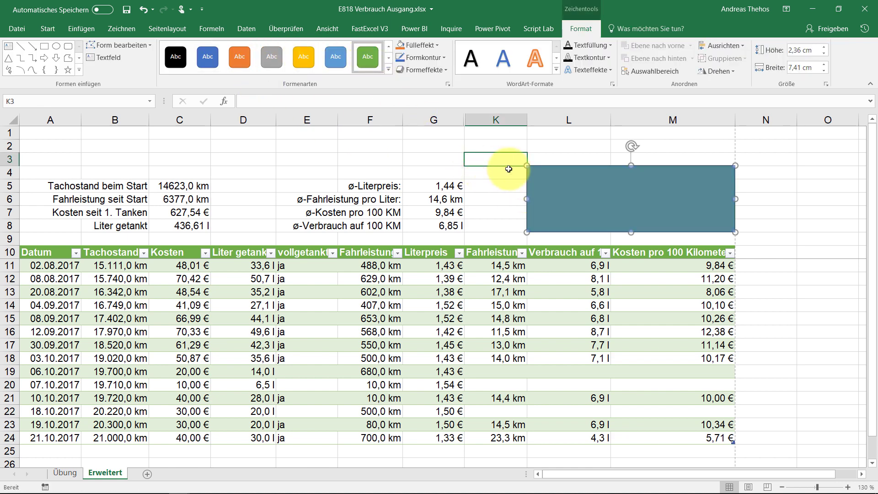
{"action": "left_click", "coordinate": [558, 186]}
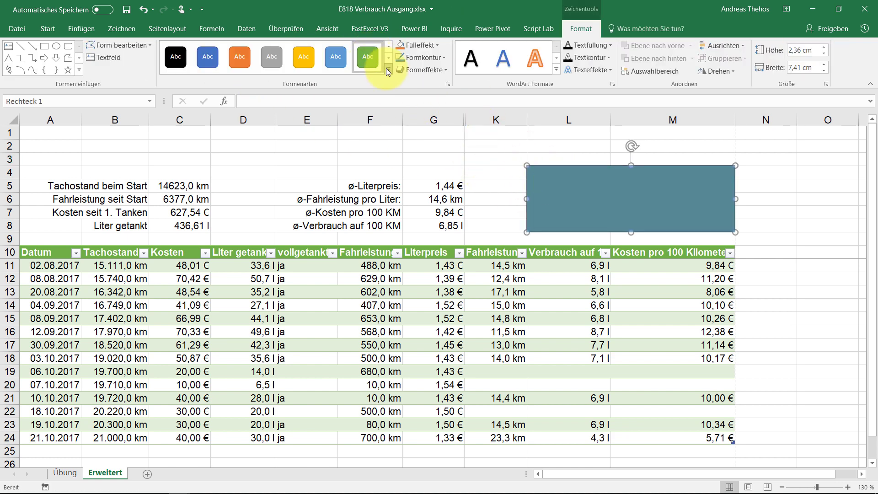
{"action": "left_click", "coordinate": [388, 69]}
{"action": "key", "text": "Escape"}
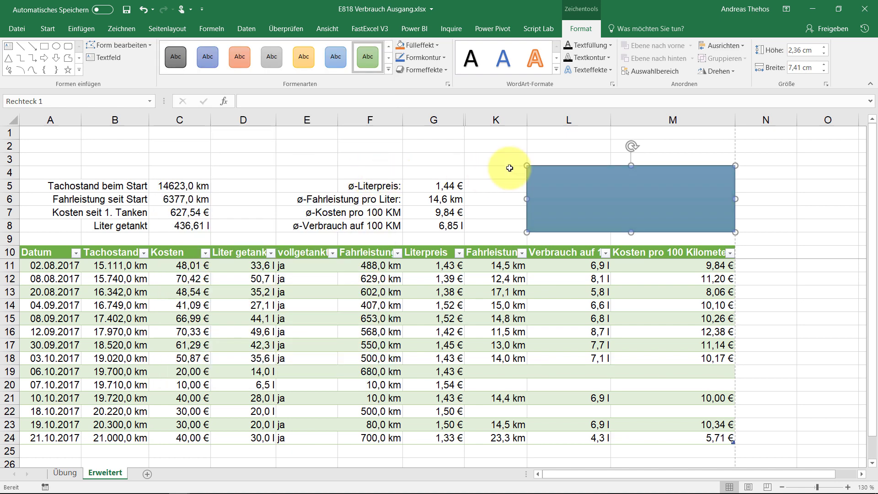
{"action": "left_click", "coordinate": [501, 159]}
{"action": "left_click", "coordinate": [599, 186]}
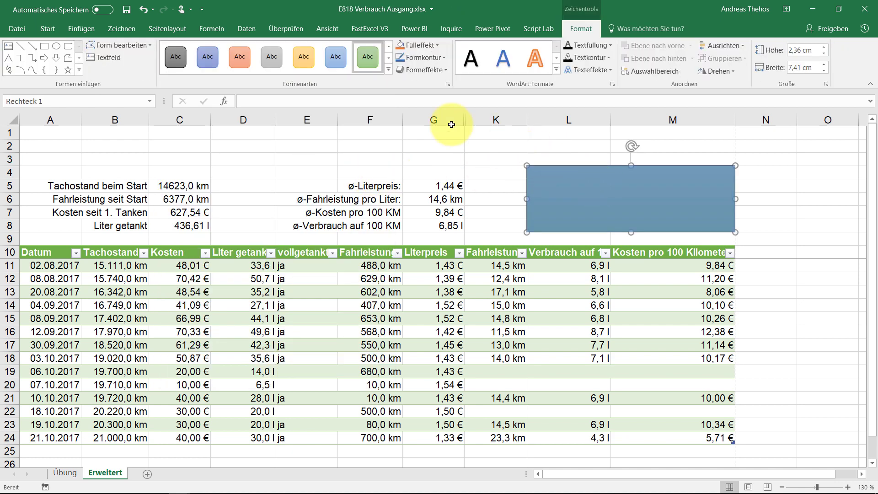
{"action": "left_click", "coordinate": [387, 70]}
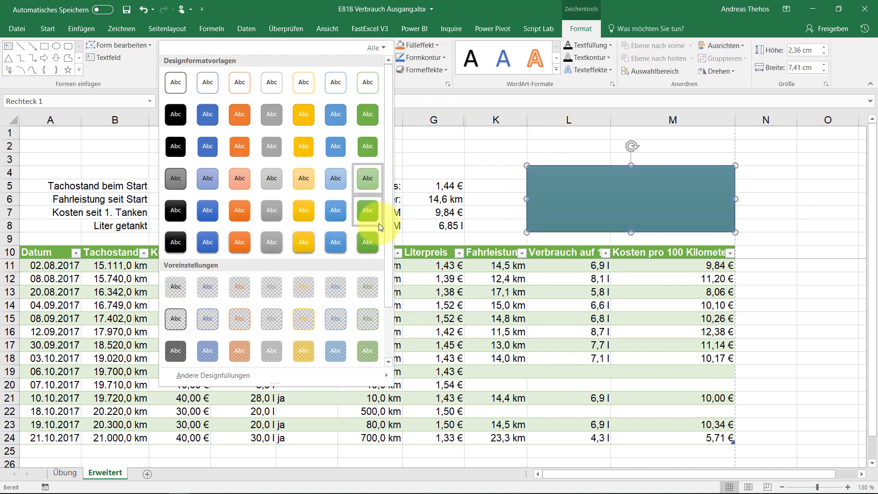
{"action": "key", "text": "Escape"}
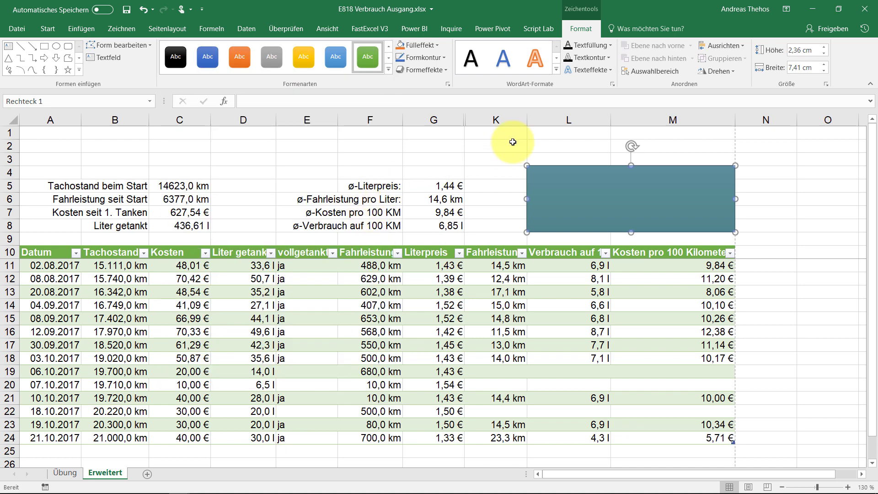
{"action": "left_click", "coordinate": [510, 143]}
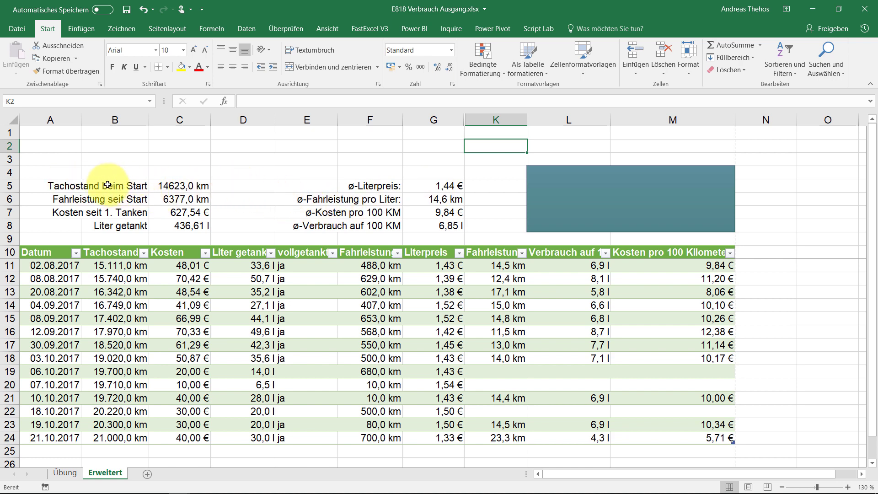
Step: Select the label ranges A5:B8 and E5:F8 as one multi-selection
{"action": "left_click_drag", "start_coordinate": [68, 185], "coordinate": [114, 226]}
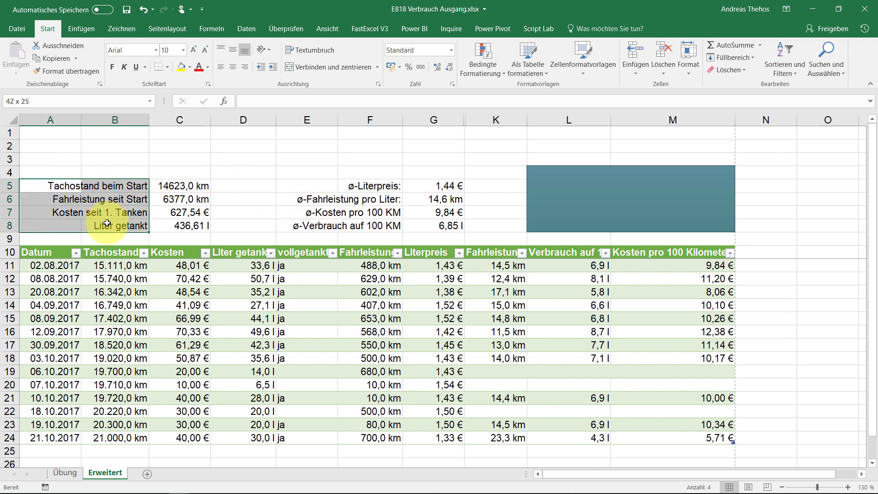
{"action": "left_click_drag", "start_coordinate": [300, 186], "coordinate": [382, 227]}
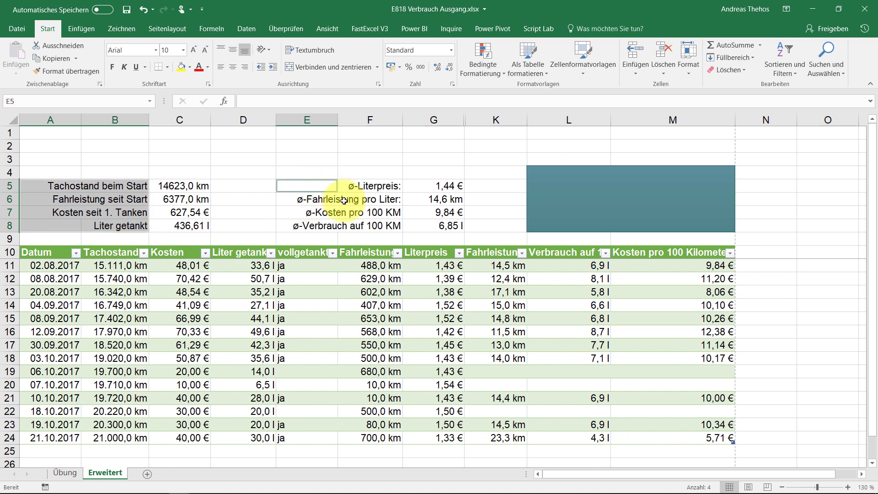
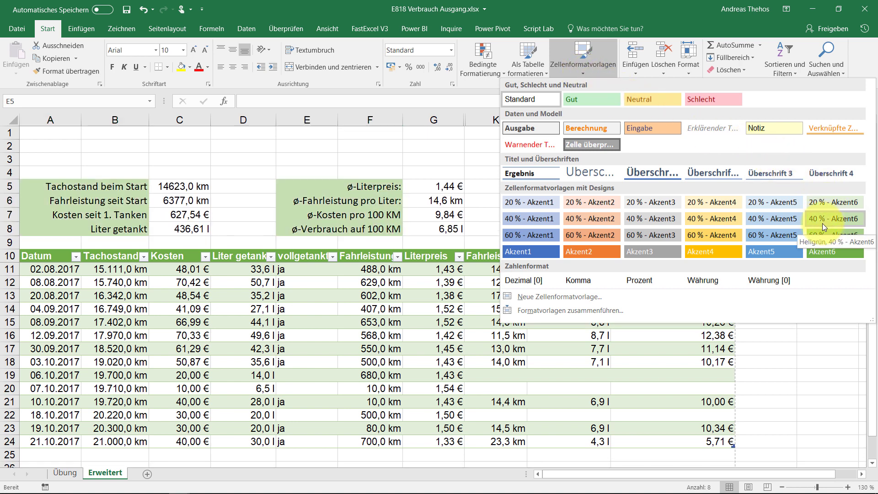
Step: Give the summary values C5:C8 and G5:G8 the light green '20 % - Akzent6' cell style
{"action": "left_click", "coordinate": [822, 223]}
{"action": "left_click_drag", "start_coordinate": [195, 192], "coordinate": [196, 224]}
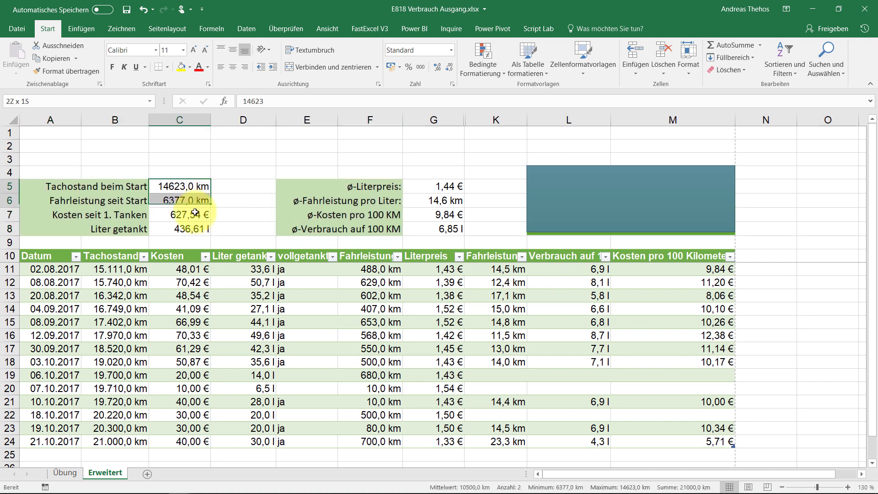
{"action": "left_click_drag", "start_coordinate": [432, 185], "coordinate": [451, 229]}
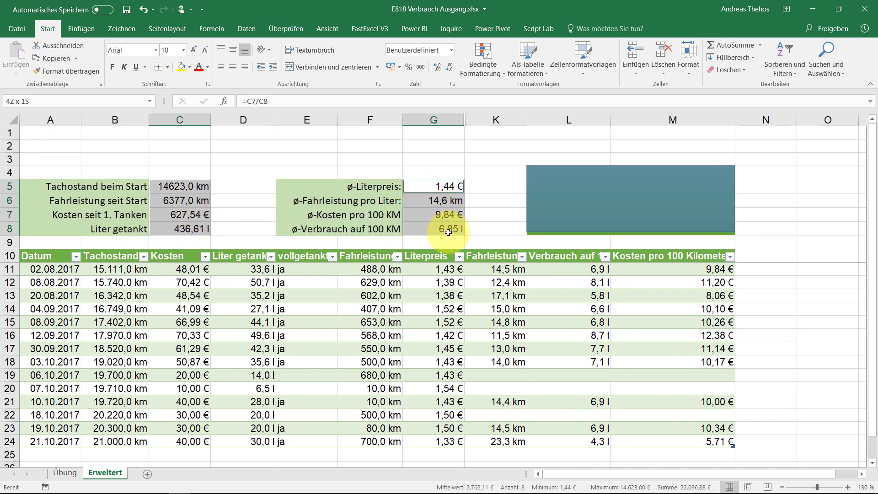
{"action": "left_click", "coordinate": [583, 74]}
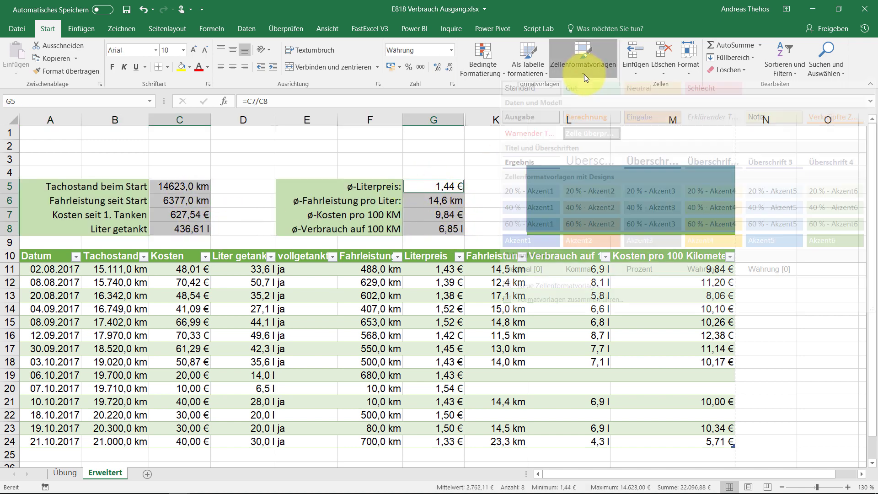
{"action": "left_click", "coordinate": [834, 204]}
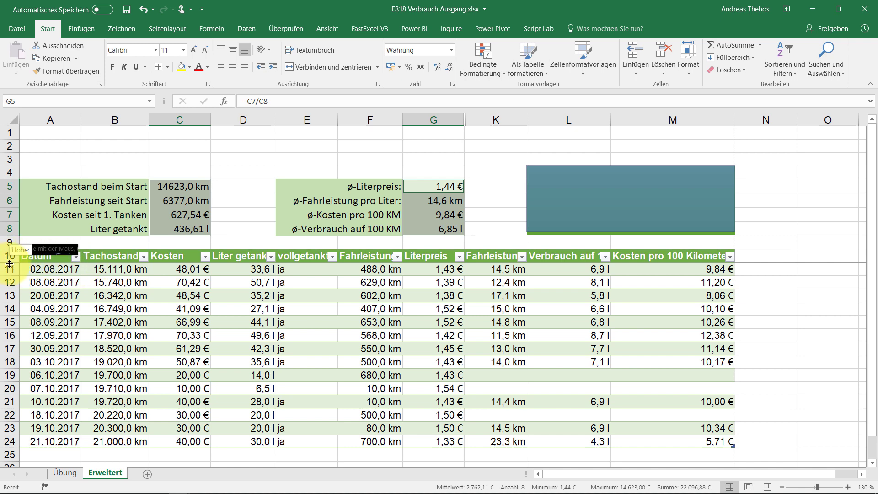
Step: Make header row 10 taller with wrapped, top-aligned, centred headings, and resize columns L and M
{"action": "mouse_move", "coordinate": [5, 262]}
{"action": "left_mouse_down"}
{"action": "mouse_move", "coordinate": [9, 278]}
{"action": "mouse_move", "coordinate": [679, 267]}
{"action": "left_mouse_up"}
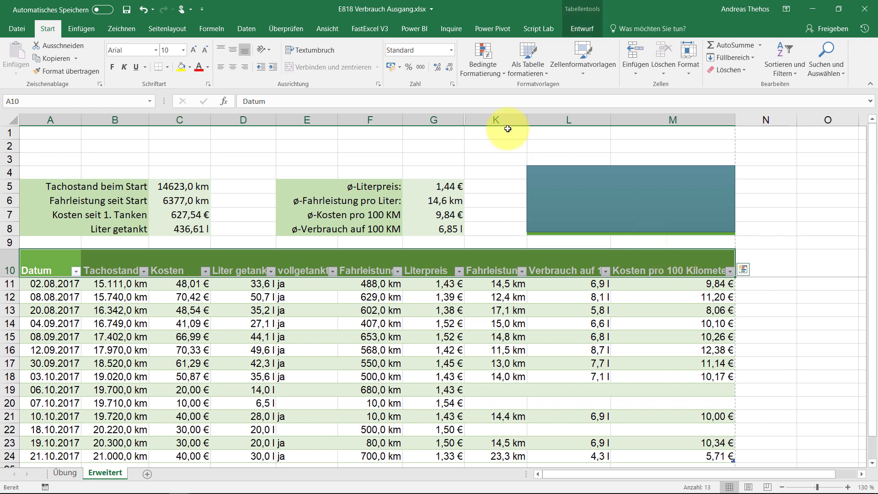
{"action": "left_click", "coordinate": [319, 54]}
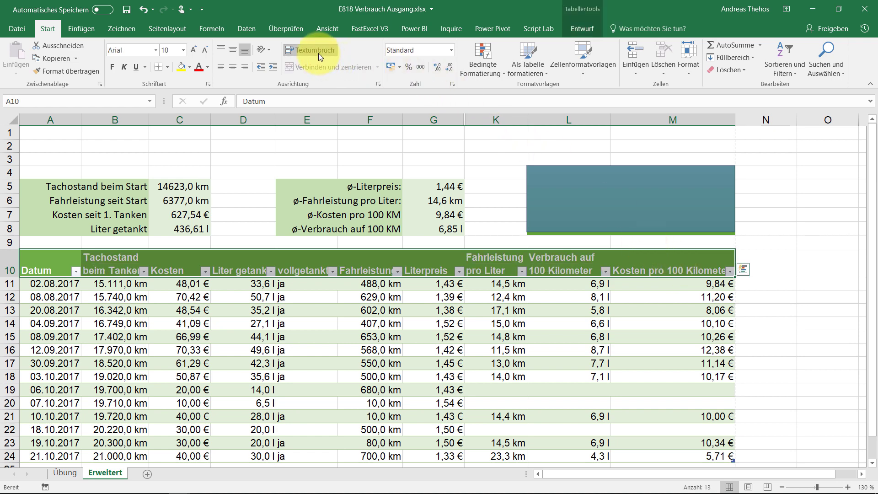
{"action": "left_click", "coordinate": [221, 50]}
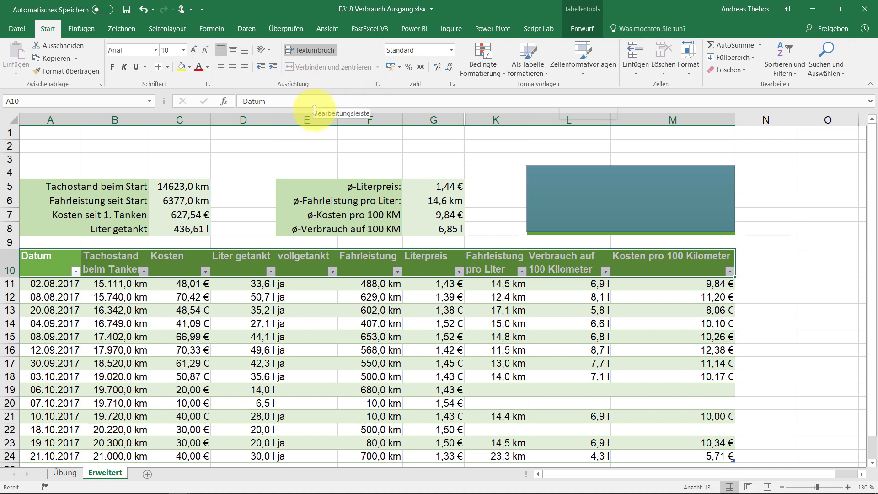
{"action": "left_click", "coordinate": [232, 67]}
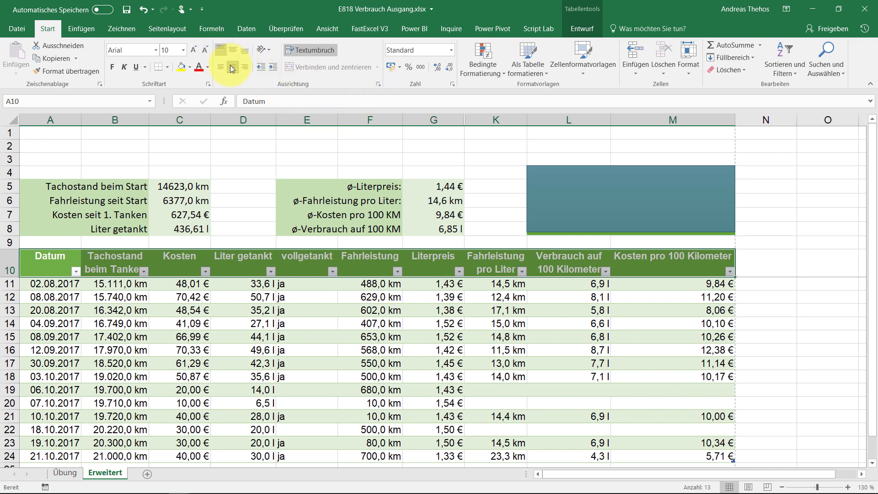
{"action": "left_click_drag", "start_coordinate": [602, 122], "coordinate": [619, 120]}
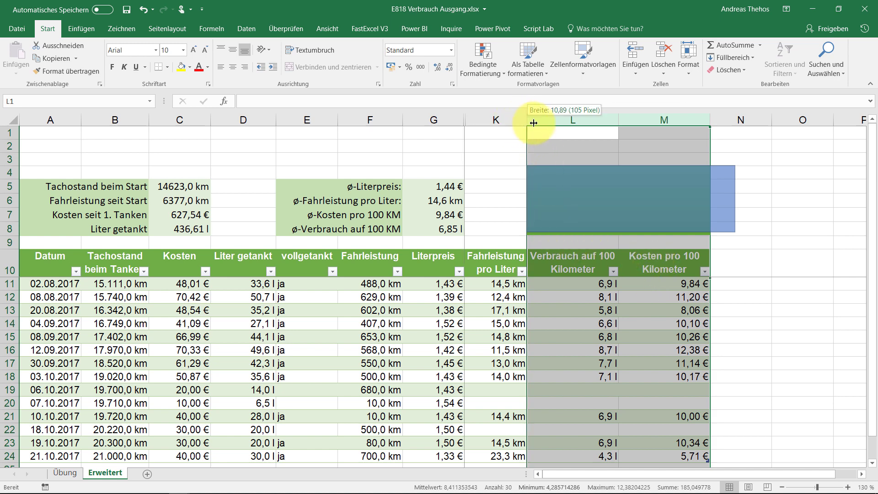
Step: Widen columns K and B so their headings fit
{"action": "left_click_drag", "start_coordinate": [527, 122], "coordinate": [534, 122]}
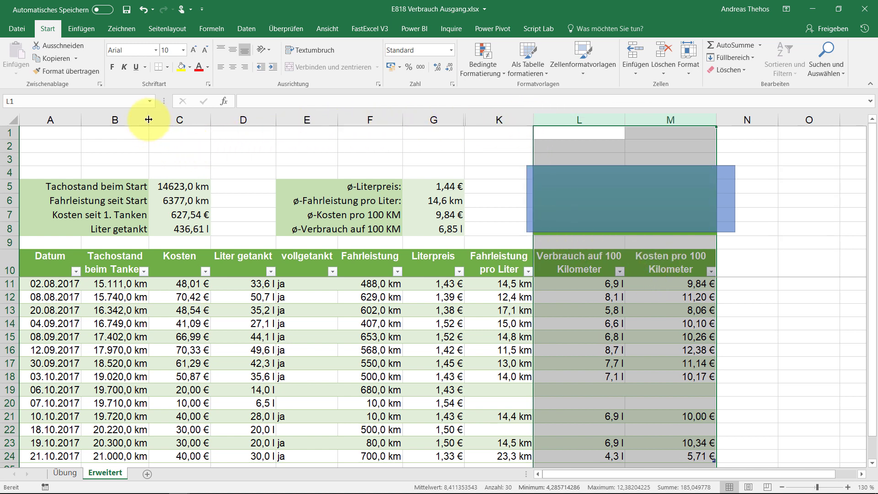
{"action": "left_click_drag", "start_coordinate": [148, 120], "coordinate": [167, 120]}
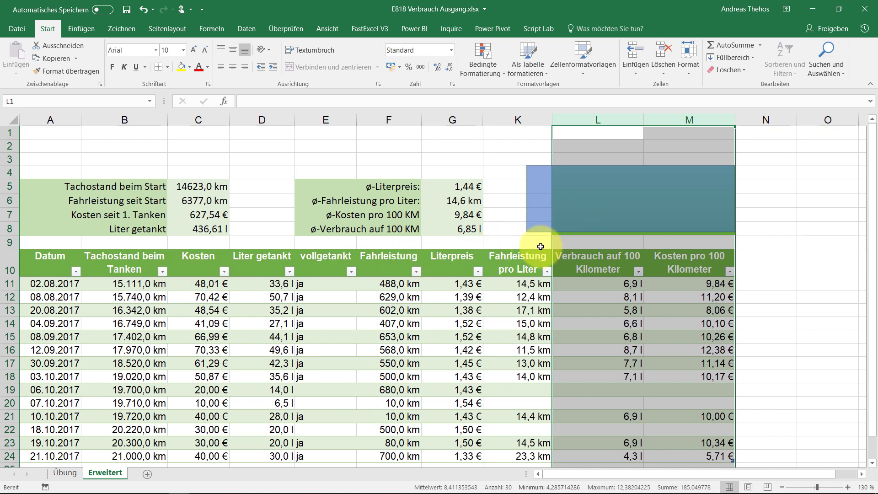
{"action": "left_click", "coordinate": [540, 281]}
Step: Select and remove the old rectangle over K5:M8 beside the summary figures
{"action": "left_click", "coordinate": [517, 215]}
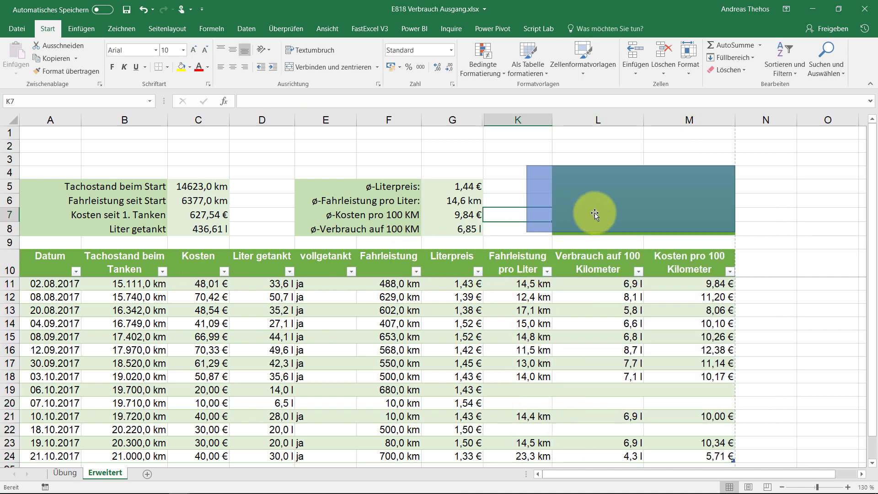
{"action": "left_click", "coordinate": [575, 197]}
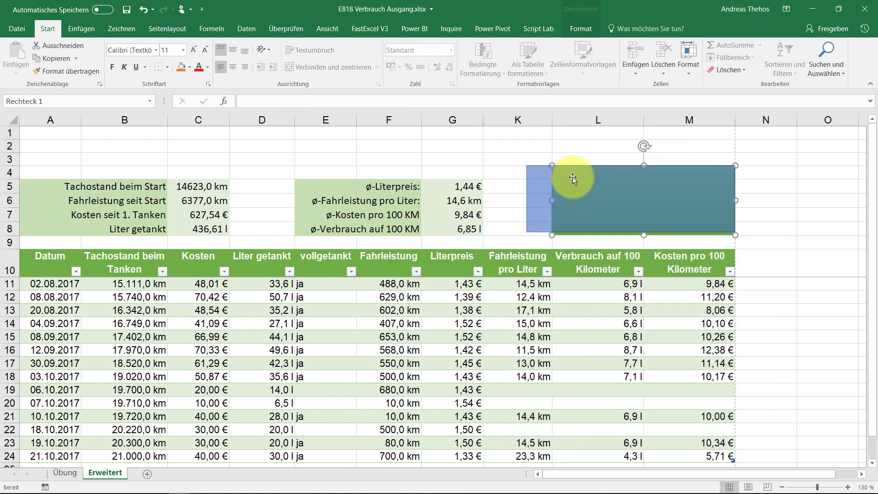
{"action": "left_click", "coordinate": [533, 181]}
{"action": "left_click", "coordinate": [602, 181]}
{"action": "left_click", "coordinate": [611, 189]}
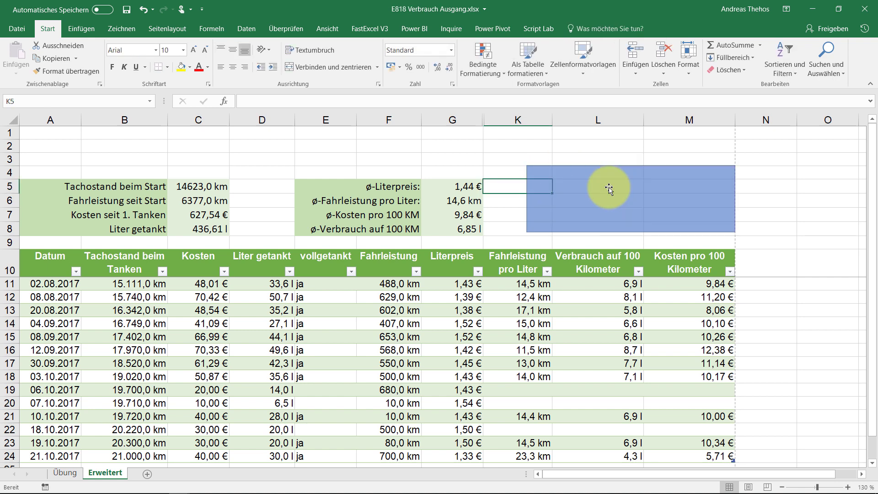
{"action": "left_click", "coordinate": [539, 172]}
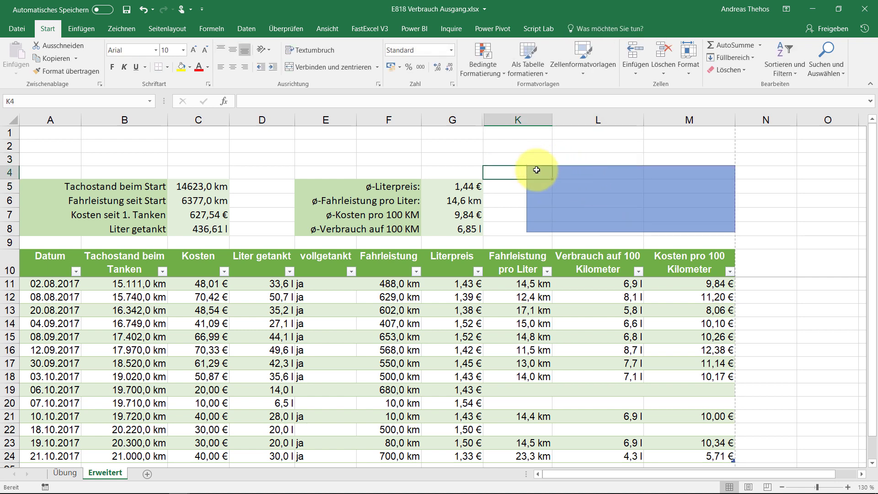
{"action": "left_click", "coordinate": [585, 214]}
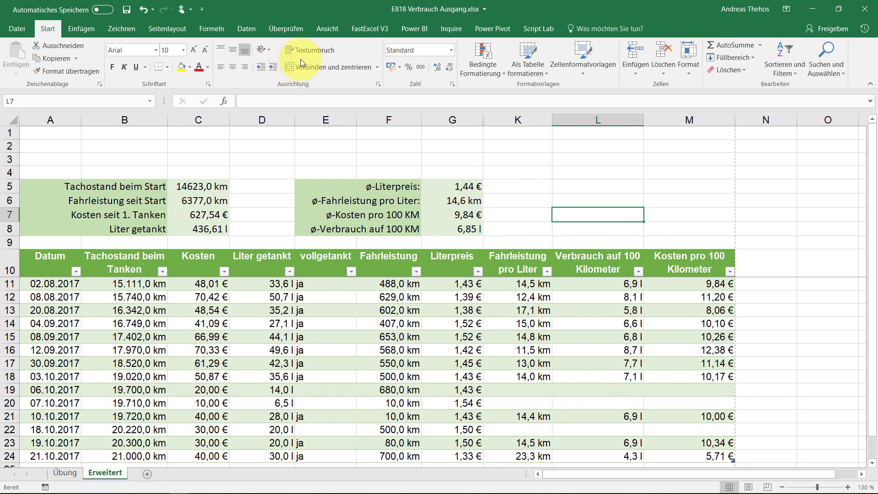
Step: Draw a rectangle over L5:M8 and give it the green shape style
{"action": "left_click", "coordinate": [125, 29]}
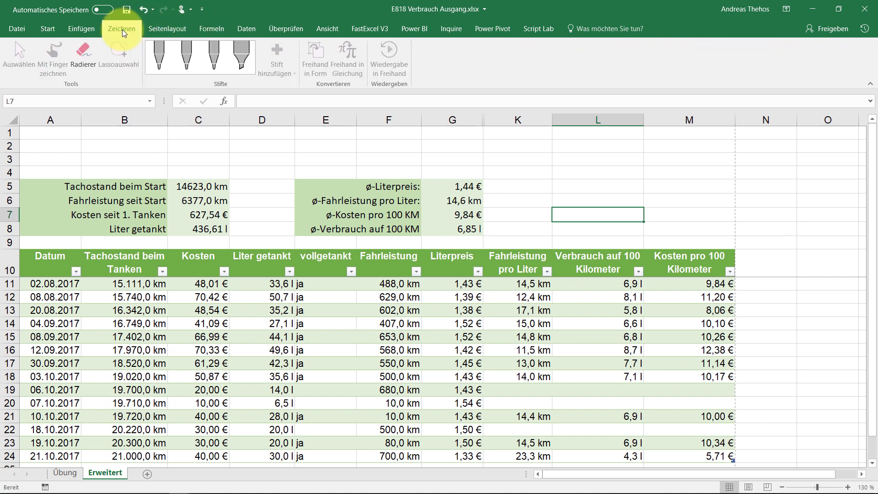
{"action": "left_click", "coordinate": [84, 29]}
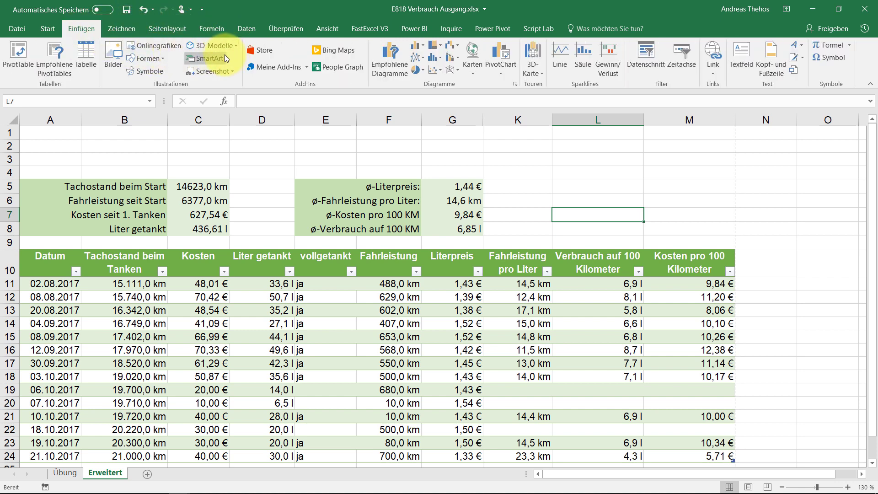
{"action": "left_click", "coordinate": [152, 61]}
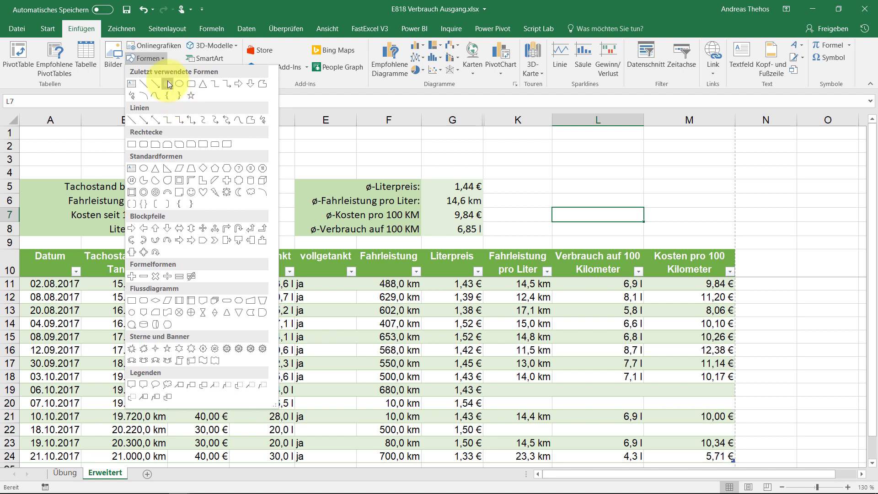
{"action": "left_click", "coordinate": [168, 84]}
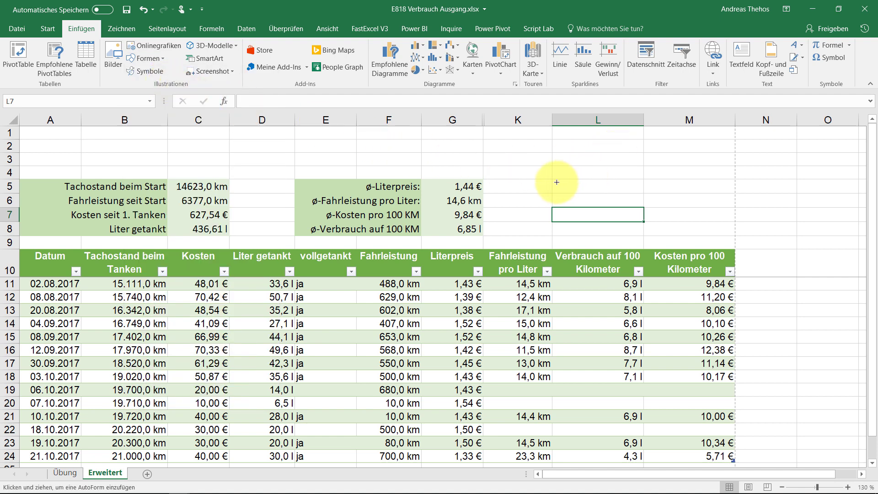
{"action": "left_click_drag", "start_coordinate": [554, 181], "coordinate": [734, 236]}
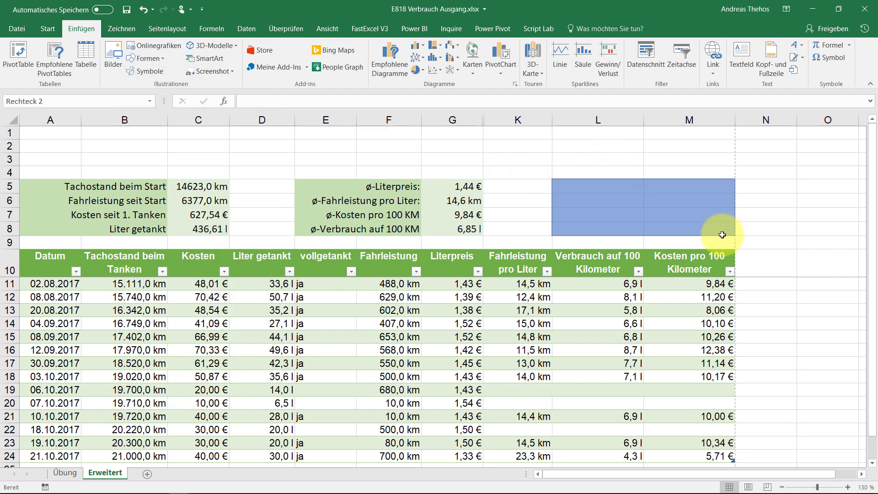
{"action": "left_click", "coordinate": [370, 63]}
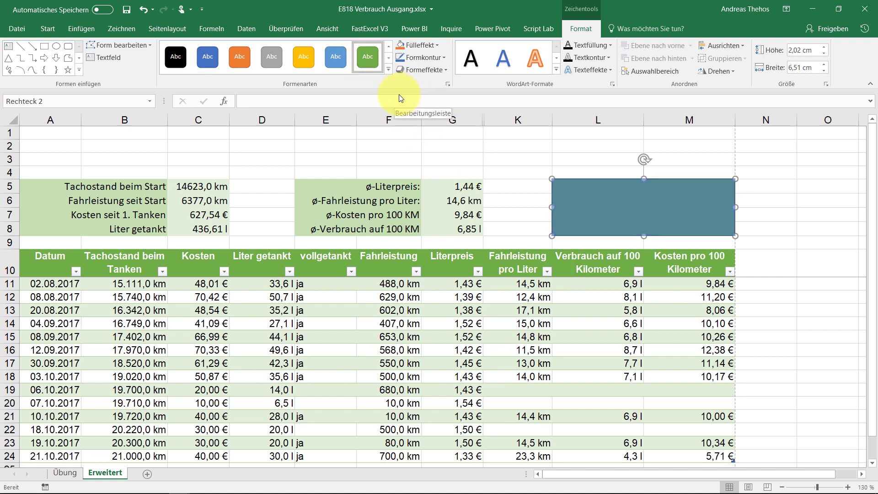
Step: Align the green rectangle precisely with cells L5:M8
{"action": "left_click", "coordinate": [540, 192]}
{"action": "mouse_move", "coordinate": [571, 208]}
{"action": "left_mouse_down"}
{"action": "mouse_move", "coordinate": [589, 198]}
{"action": "mouse_move", "coordinate": [572, 209]}
{"action": "left_mouse_up"}
{"action": "left_click", "coordinate": [549, 148]}
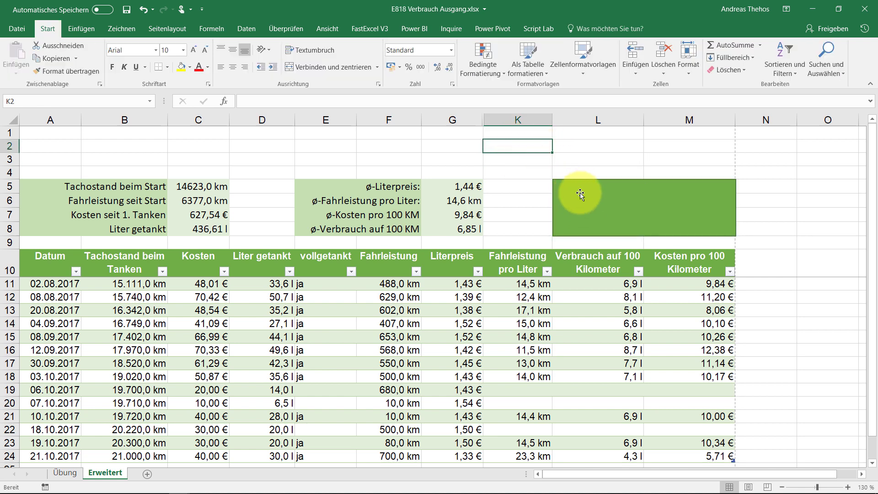
{"action": "left_click_drag", "start_coordinate": [600, 197], "coordinate": [598, 196]}
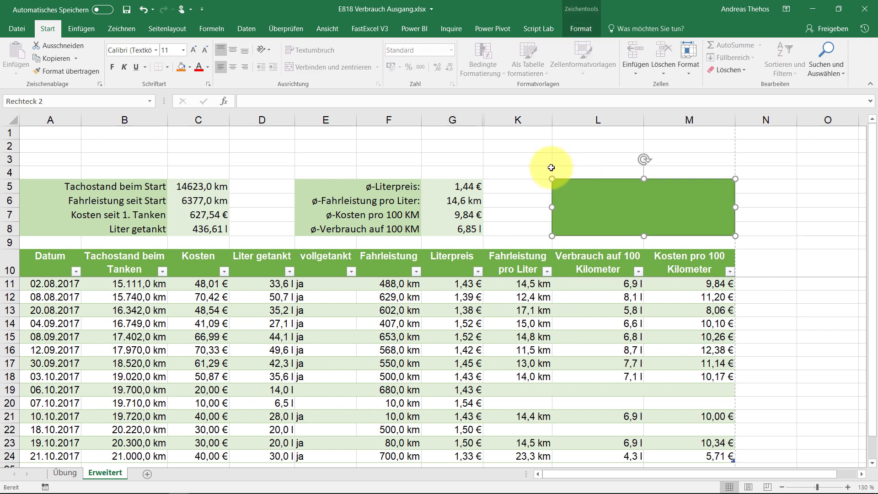
{"action": "left_click", "coordinate": [526, 160]}
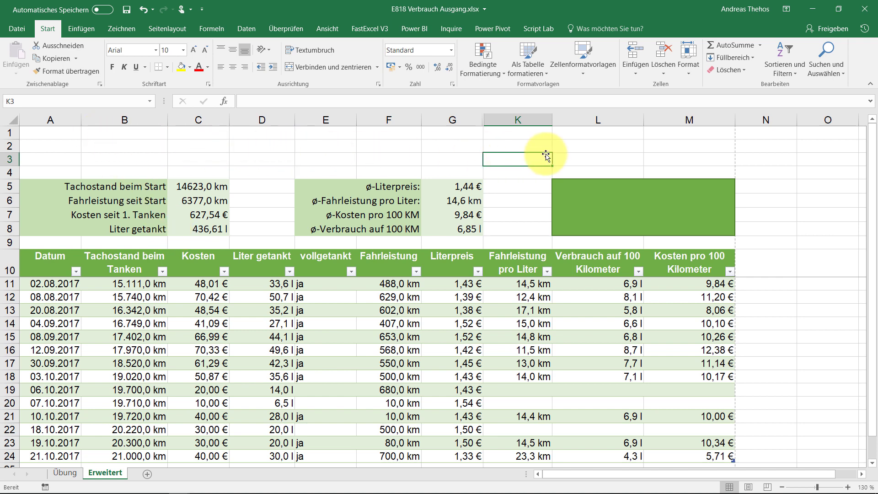
Step: Make row 3 taller and fill it dark green as the title banner
{"action": "left_click", "coordinate": [55, 158]}
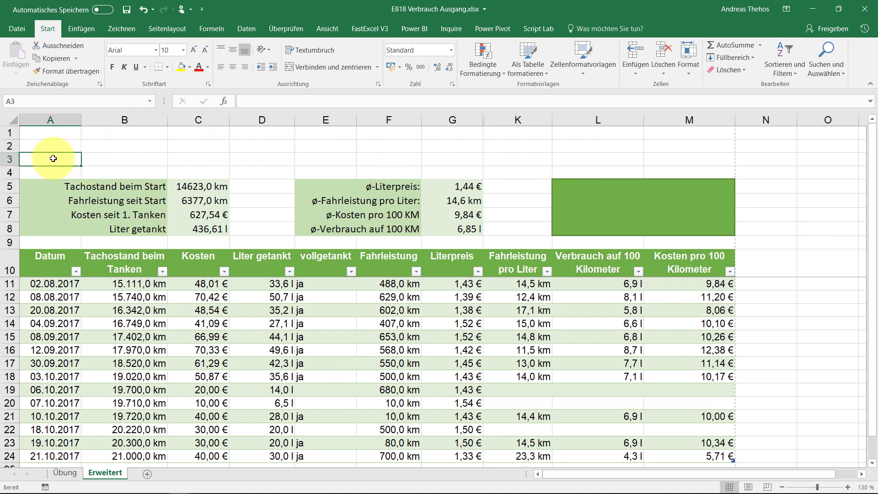
{"action": "mouse_move", "coordinate": [12, 169]}
{"action": "left_mouse_down"}
{"action": "mouse_move", "coordinate": [11, 180]}
{"action": "mouse_move", "coordinate": [679, 165]}
{"action": "left_mouse_up"}
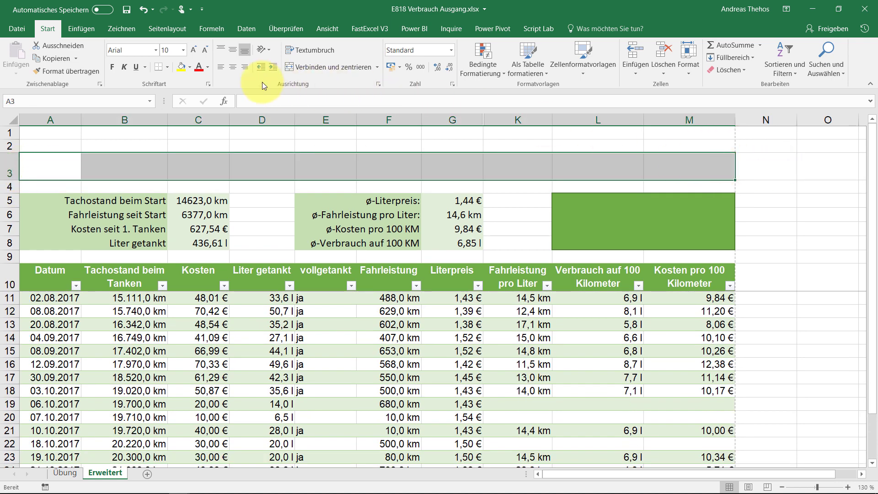
{"action": "left_click", "coordinate": [190, 67]}
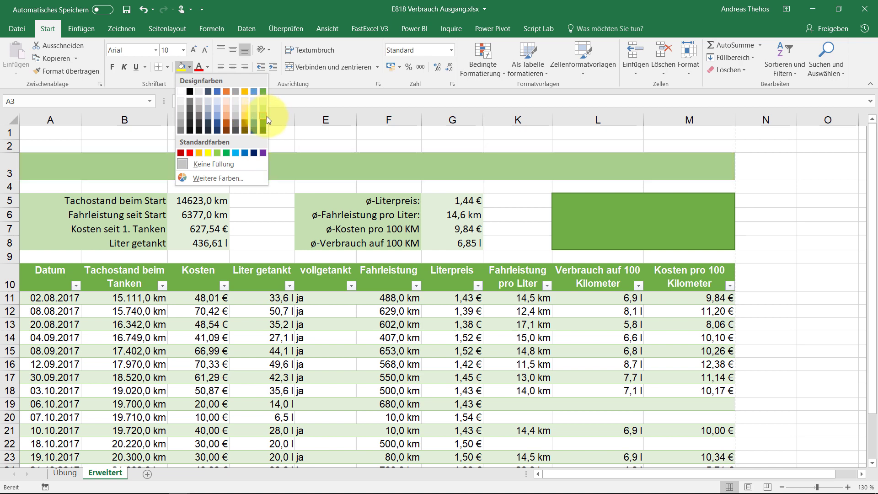
{"action": "left_click", "coordinate": [263, 123]}
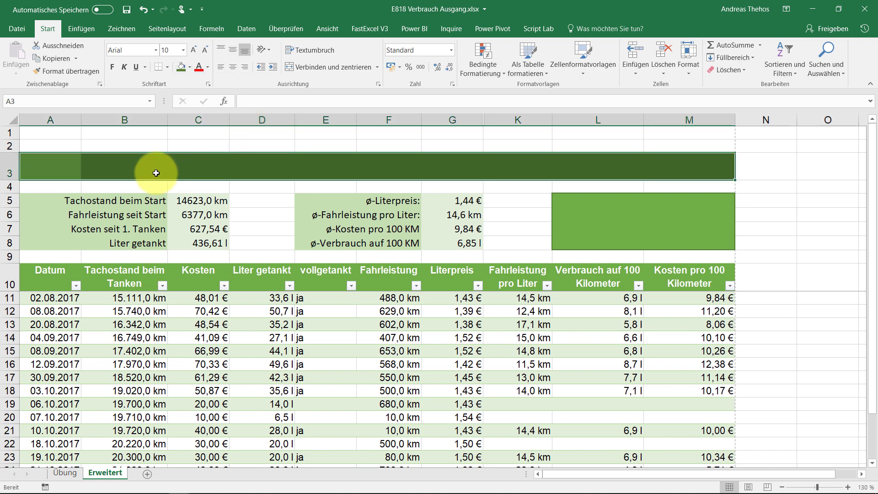
{"action": "left_click", "coordinate": [156, 169]}
{"action": "type", "text": "Tre"}
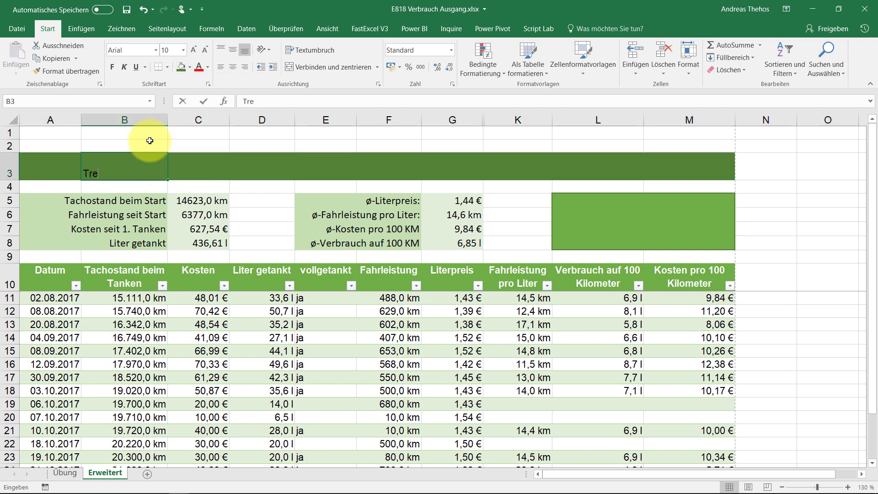
Step: Complete the 'Treibstoffkosten' title in B3 and merge-and-centre it across B3:F3
{"action": "type", "text": "ibstoffkosten"}
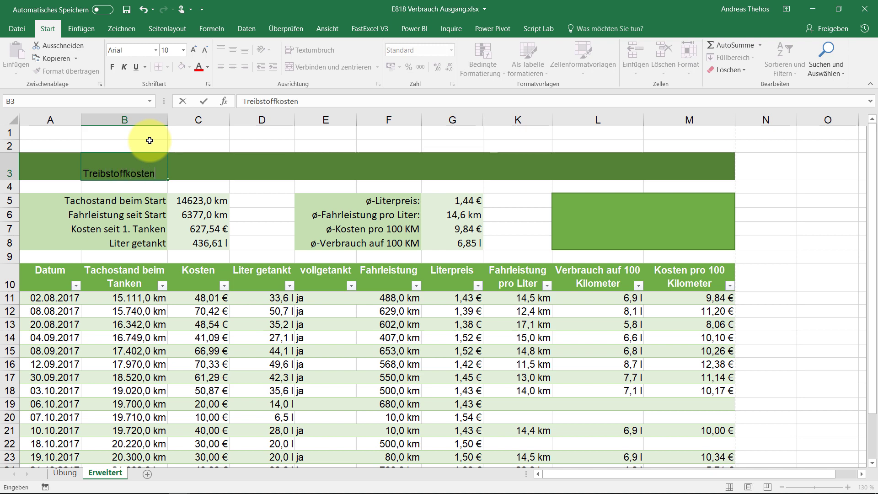
{"action": "key", "text": "F2"}
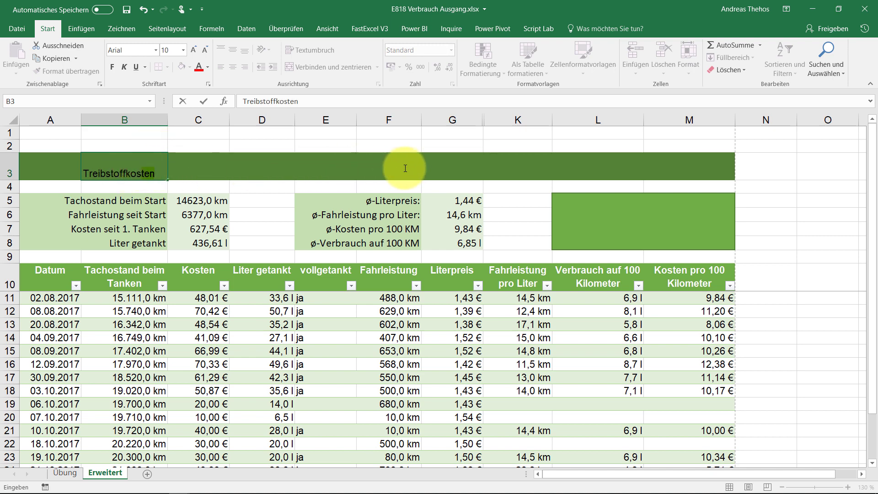
{"action": "key", "text": "shift+Left"}
{"action": "key", "text": "shift+Left"}
{"action": "left_click_drag", "start_coordinate": [391, 165], "coordinate": [144, 158]}
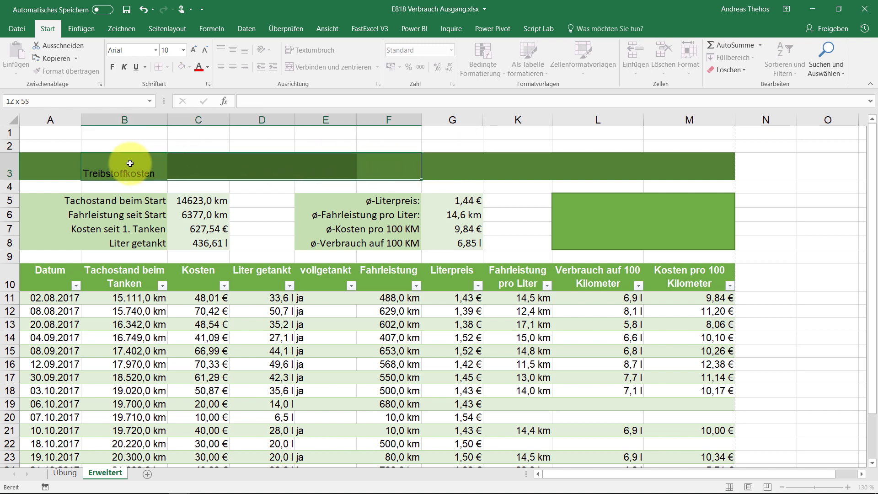
{"action": "left_click", "coordinate": [308, 68]}
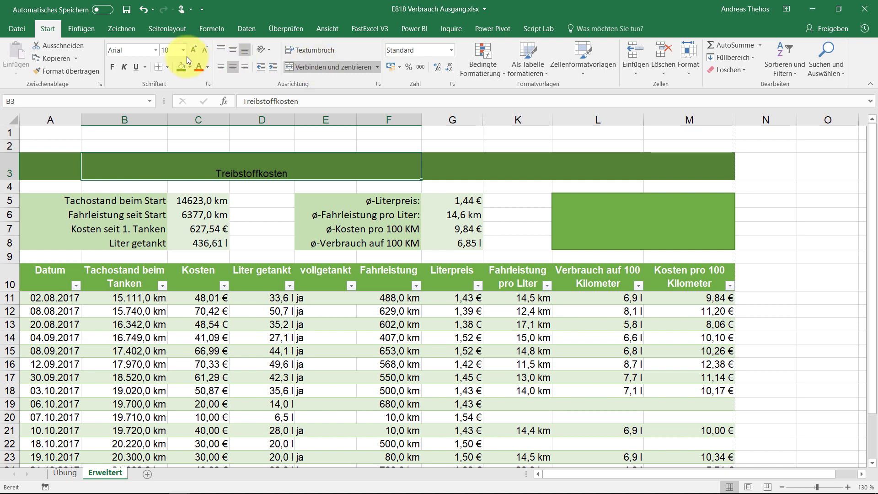
Step: Make the title white, vertically centred, size 20, then undo the B3:F3 merge
{"action": "left_click", "coordinate": [207, 68]}
{"action": "left_click", "coordinate": [199, 102]}
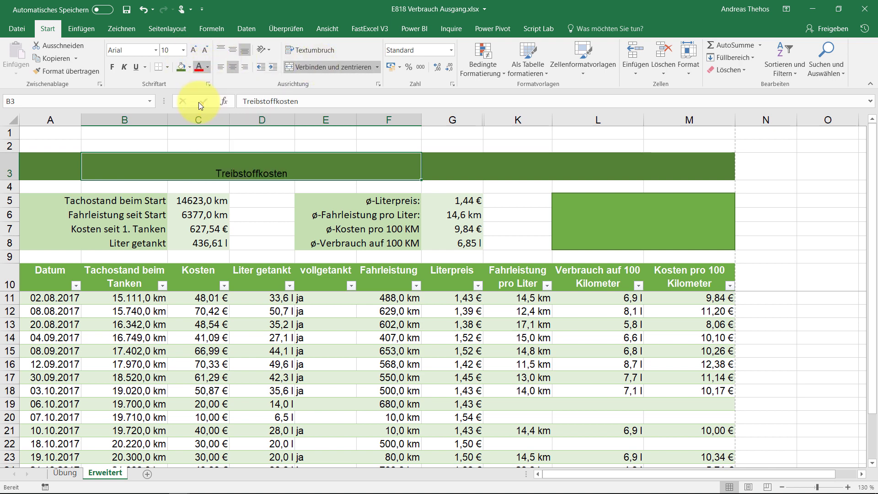
{"action": "left_click", "coordinate": [233, 52]}
{"action": "left_click", "coordinate": [192, 49]}
{"action": "left_click", "coordinate": [194, 50]}
{"action": "left_click", "coordinate": [194, 49]}
{"action": "left_click", "coordinate": [194, 50]}
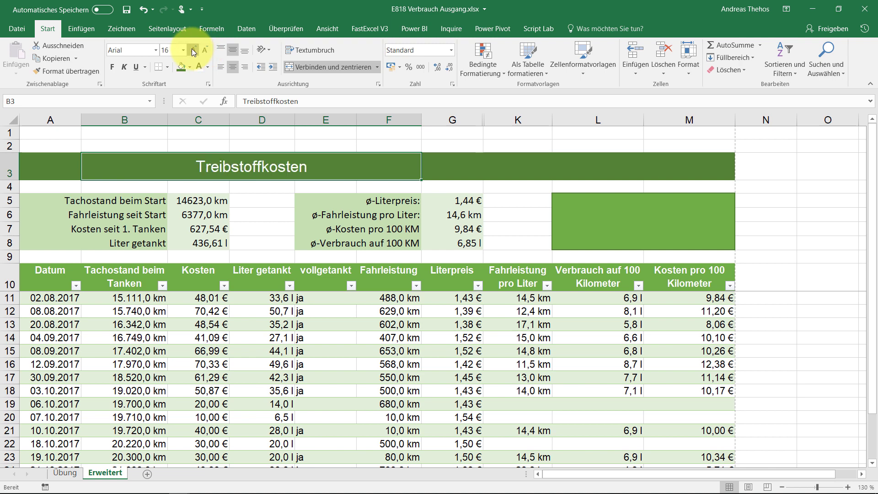
{"action": "left_click", "coordinate": [194, 49]}
{"action": "left_click", "coordinate": [194, 49]}
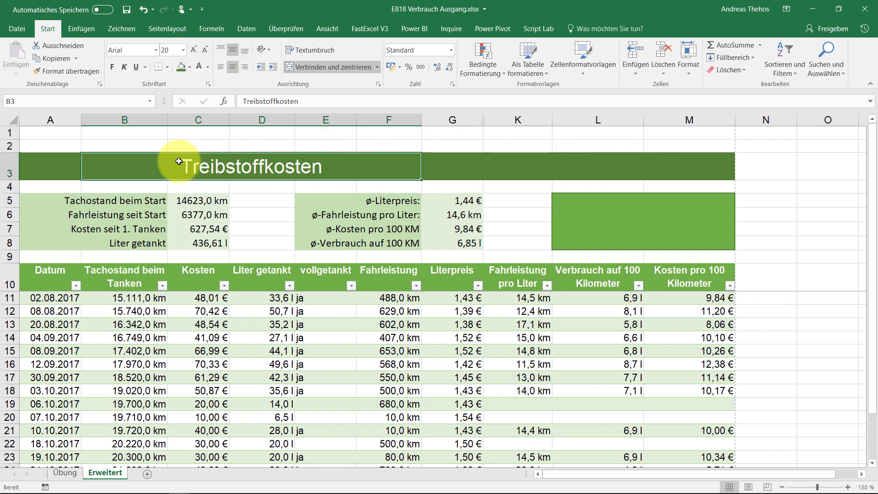
{"action": "left_click", "coordinate": [328, 68]}
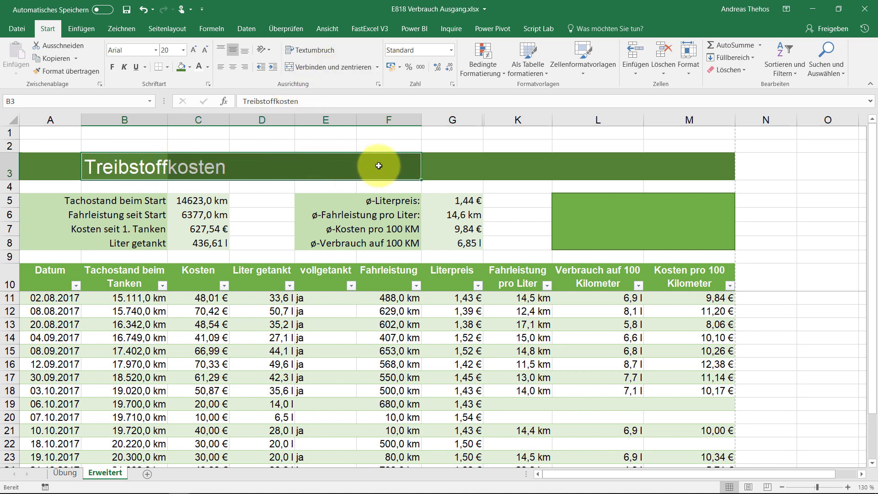
Step: Centre the title across B3:F3 using Center Across Selection horizontal alignment
{"action": "left_click", "coordinate": [379, 85]}
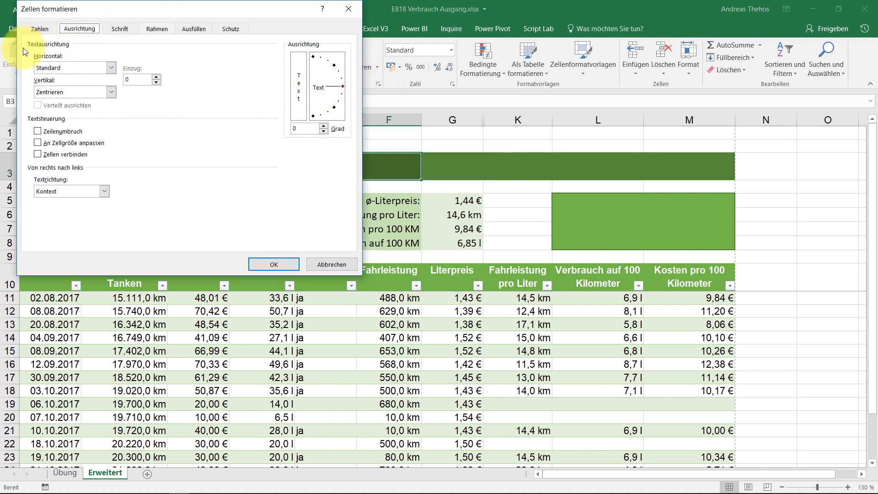
{"action": "left_click", "coordinate": [111, 68]}
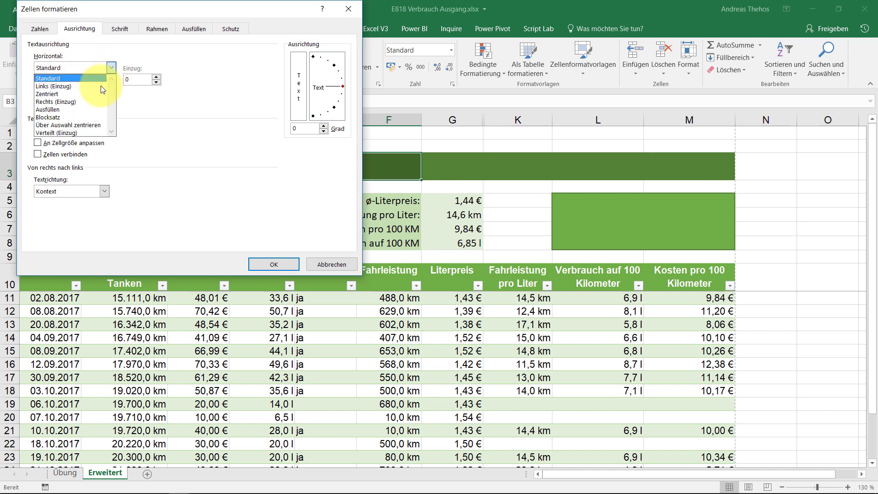
{"action": "left_click", "coordinate": [81, 125]}
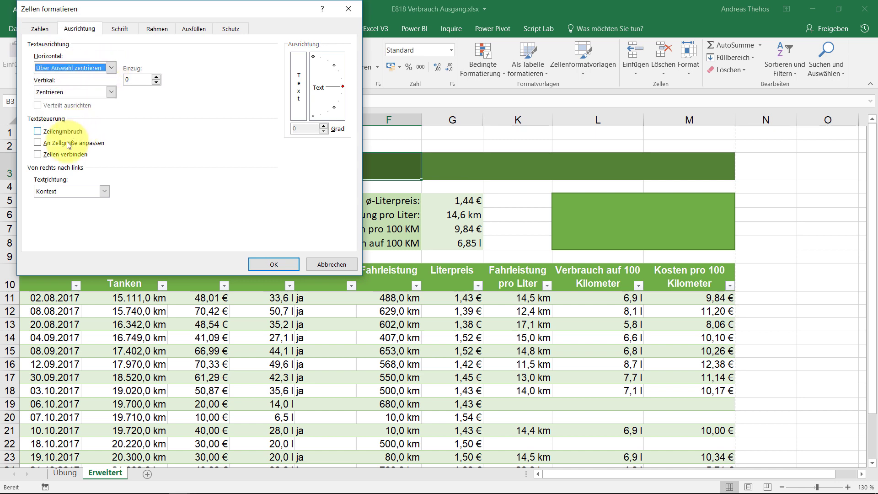
{"action": "left_click", "coordinate": [290, 264]}
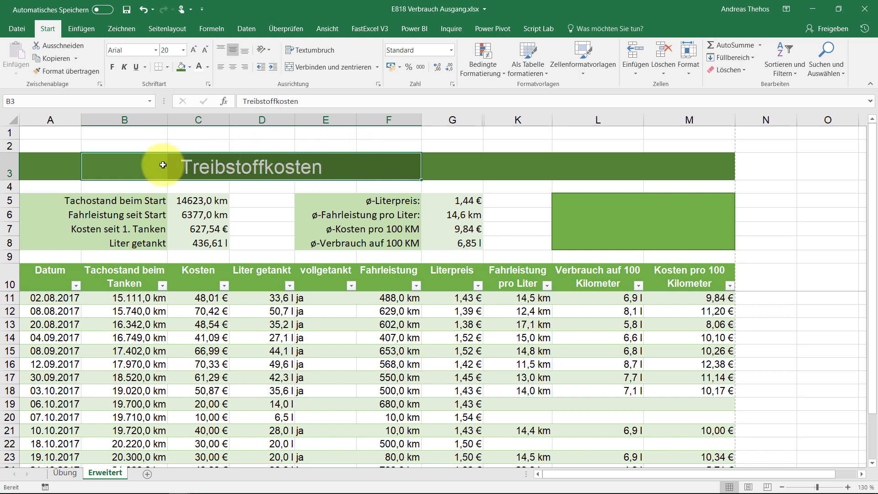
Step: Copy the B3:C3 title formatting onto L3 with Format Painter
{"action": "left_click_drag", "start_coordinate": [144, 168], "coordinate": [206, 170]}
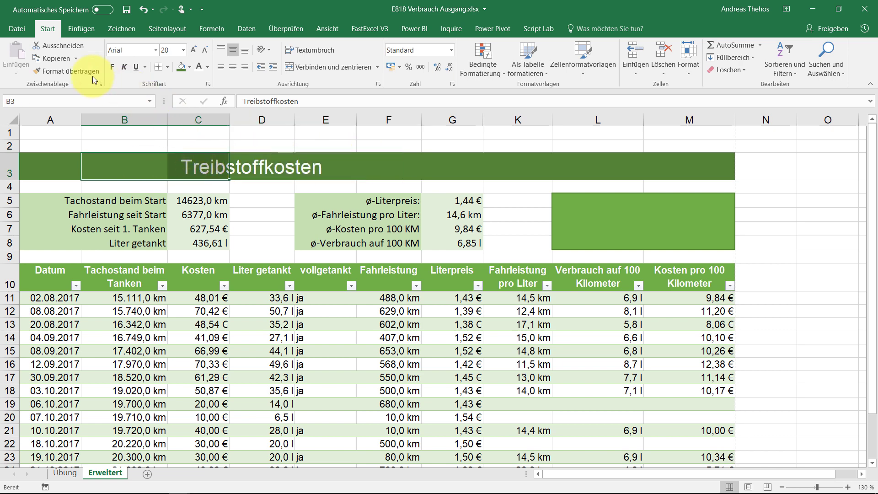
{"action": "left_click", "coordinate": [66, 70]}
{"action": "left_click", "coordinate": [613, 167]}
{"action": "type", "text": "Fah"}
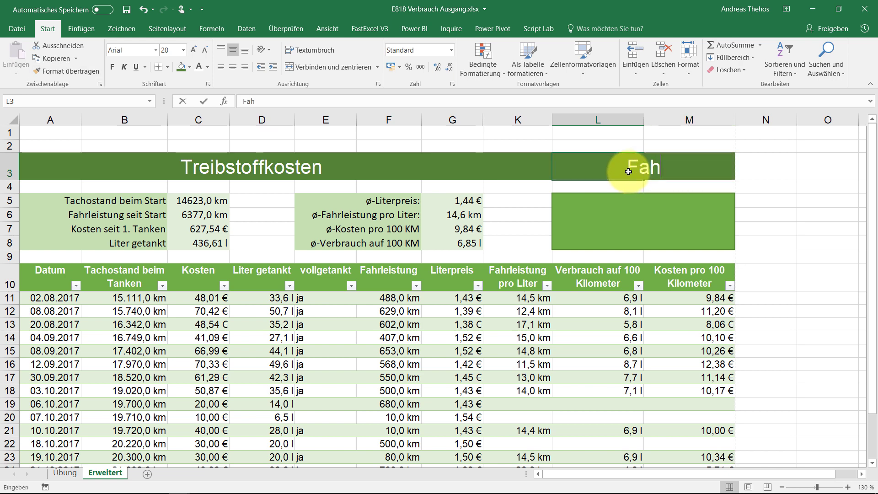
Step: Enter 'Fahrzeug 11' in L3 and check the layout of the row 3 title cells
{"action": "type", "text": "rh"}
{"action": "type", "text": "g"}
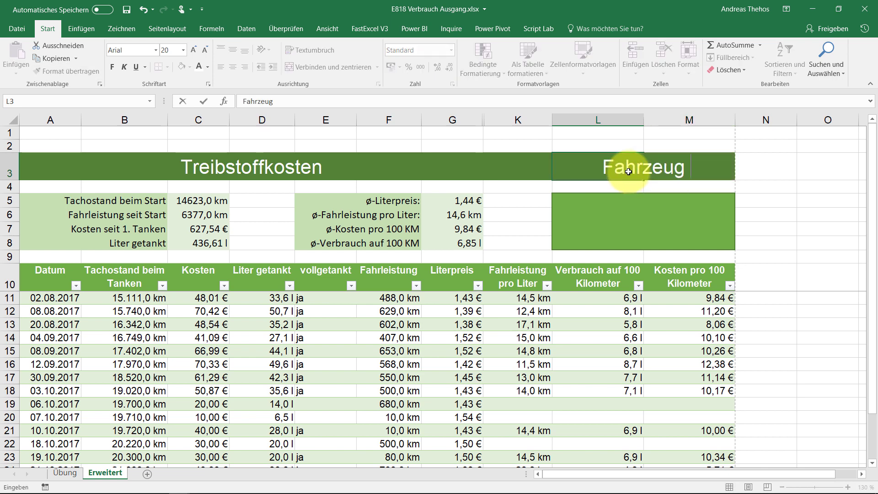
{"action": "type", "text": " 11"}
{"action": "left_click", "coordinate": [512, 201]}
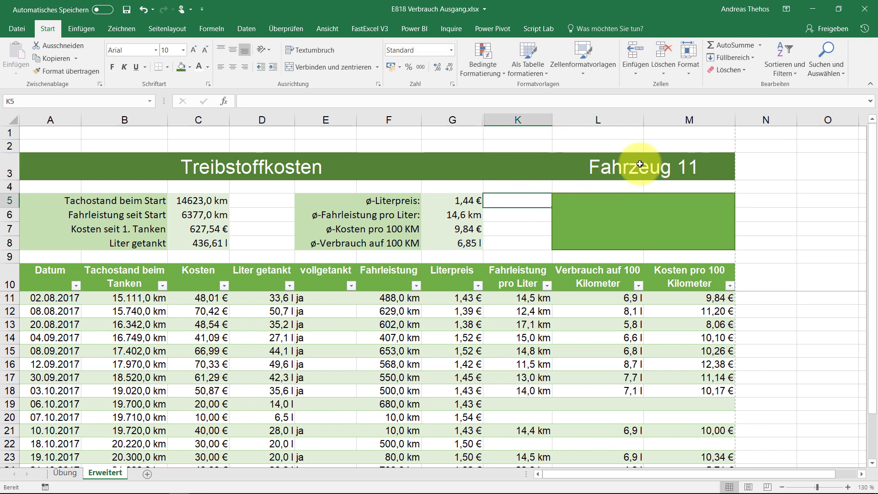
{"action": "left_click", "coordinate": [612, 162]}
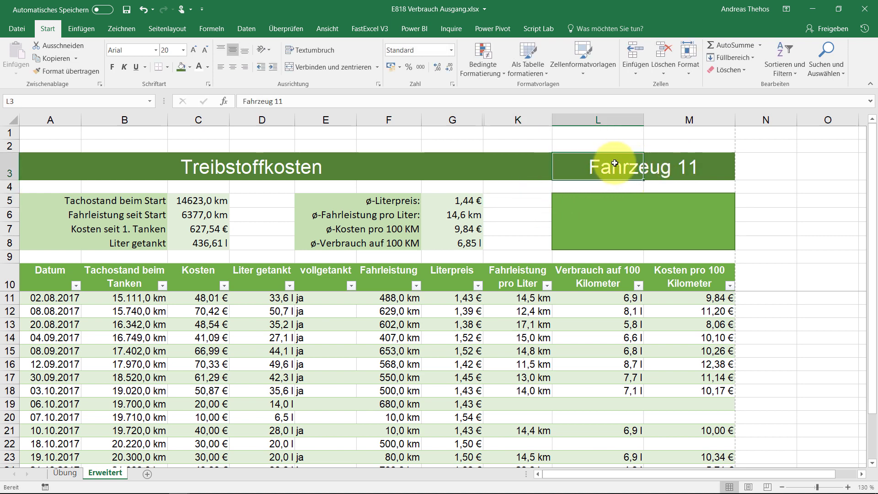
{"action": "left_click", "coordinate": [677, 164]}
{"action": "left_click", "coordinate": [623, 164]}
{"action": "left_click", "coordinate": [667, 163]}
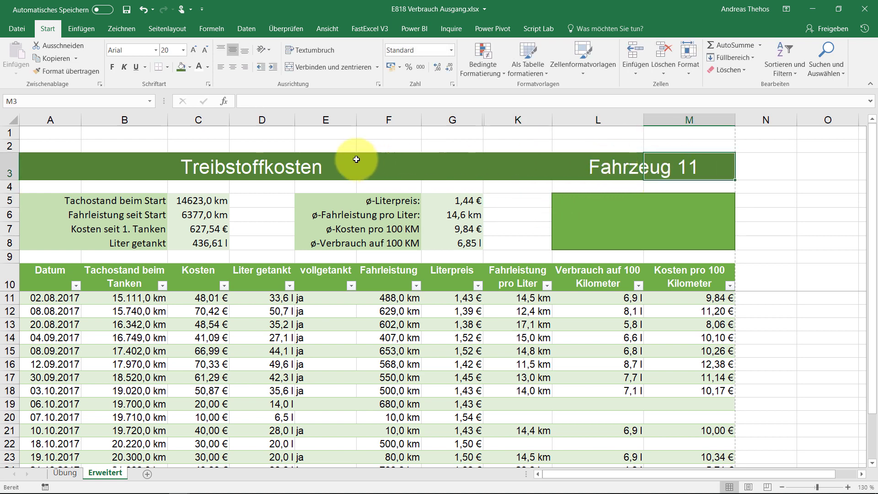
{"action": "left_click", "coordinate": [311, 166]}
{"action": "left_click", "coordinate": [275, 168]}
{"action": "left_click", "coordinate": [183, 157]}
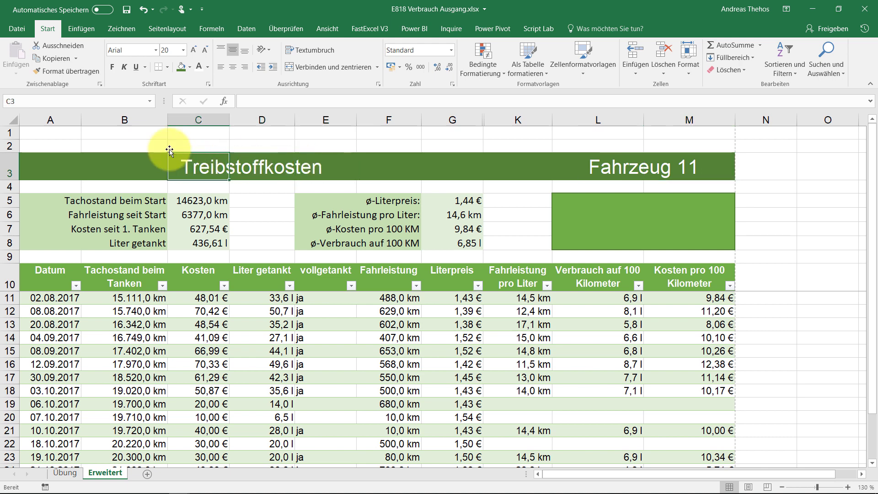
Step: Shrink rows 1 and 2 to height 7.80 and hide the worksheet gridlines
{"action": "mouse_move", "coordinate": [7, 133]}
{"action": "left_mouse_down"}
{"action": "mouse_move", "coordinate": [7, 145]}
{"action": "mouse_move", "coordinate": [13, 134]}
{"action": "left_mouse_up"}
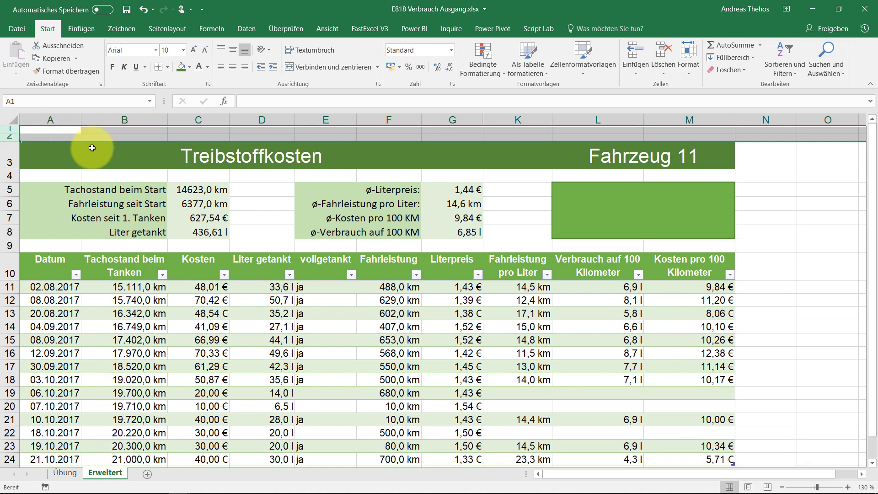
{"action": "left_click", "coordinate": [259, 197]}
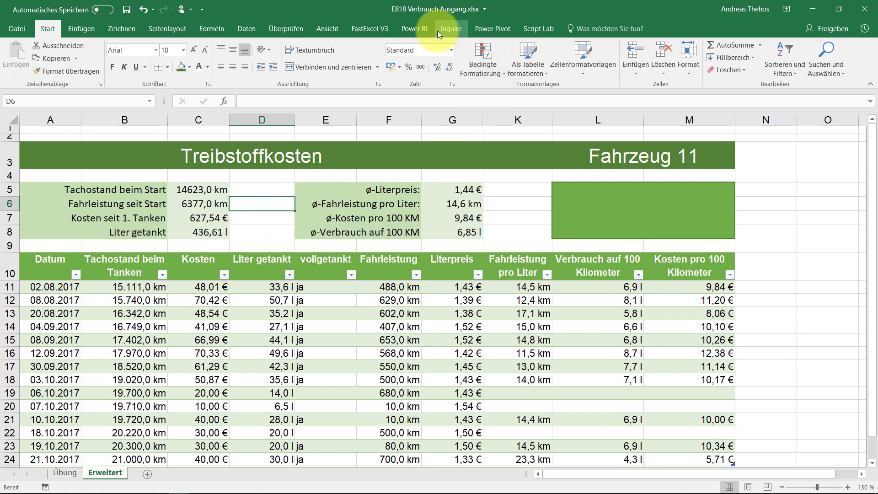
{"action": "left_click", "coordinate": [327, 30]}
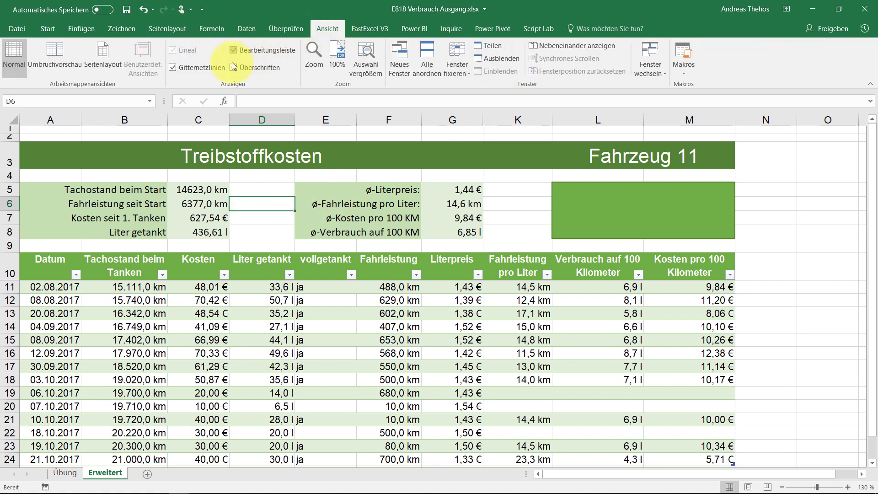
{"action": "left_click", "coordinate": [203, 68]}
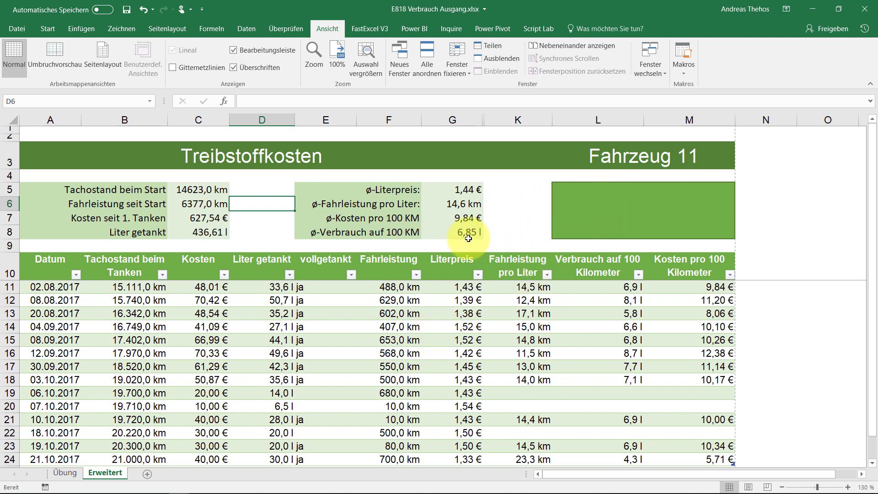
Step: Review the fuel log and close a filter list without applying any filter
{"action": "scroll", "coordinate": [462, 242], "scroll_direction": "down", "scroll_amount": 4}
{"action": "scroll", "coordinate": [453, 259], "scroll_direction": "up", "scroll_amount": 4}
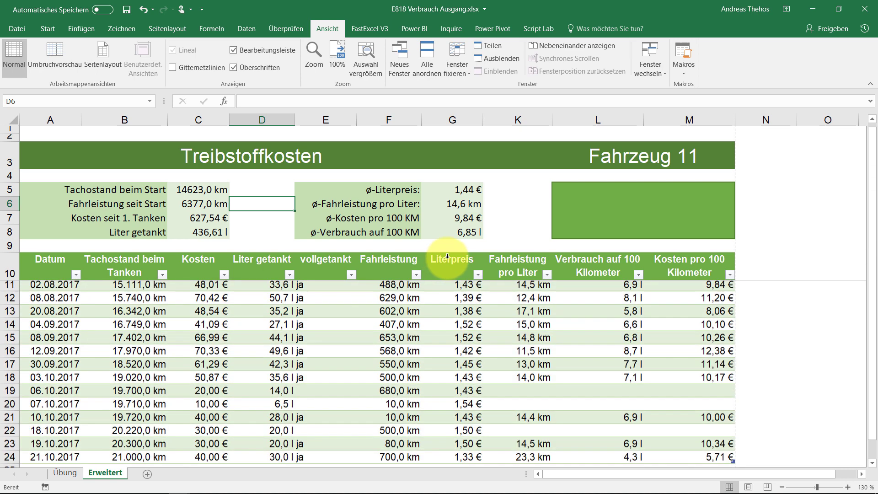
{"action": "scroll", "coordinate": [453, 261], "scroll_direction": "down", "scroll_amount": 2}
{"action": "scroll", "coordinate": [412, 311], "scroll_direction": "down", "scroll_amount": 2}
{"action": "scroll", "coordinate": [384, 329], "scroll_direction": "up", "scroll_amount": 1}
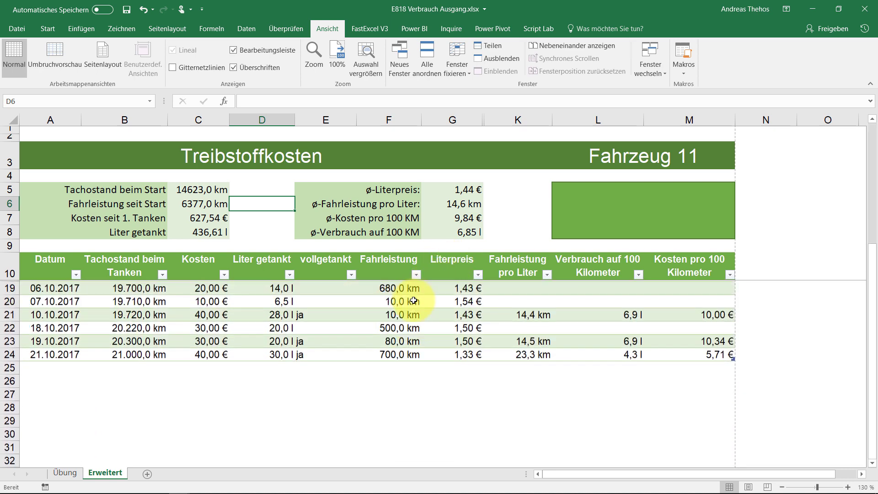
{"action": "scroll", "coordinate": [386, 302], "scroll_direction": "up", "scroll_amount": 1}
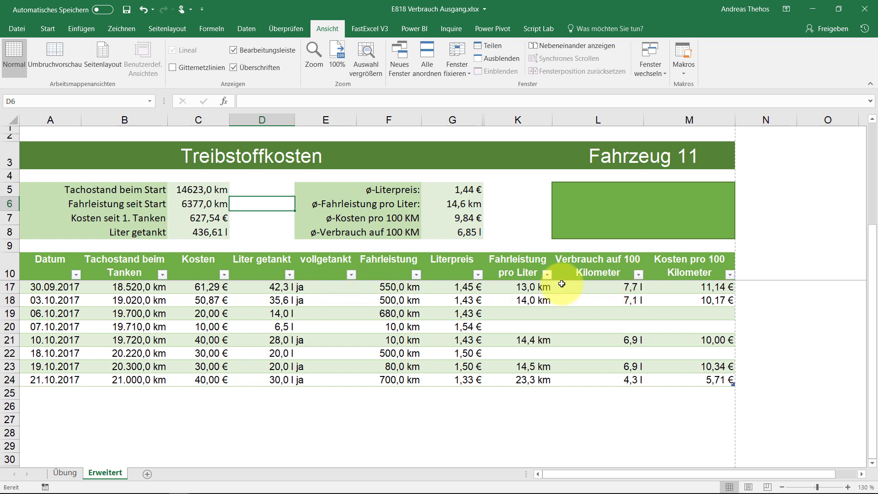
{"action": "scroll", "coordinate": [521, 314], "scroll_direction": "up", "scroll_amount": 2}
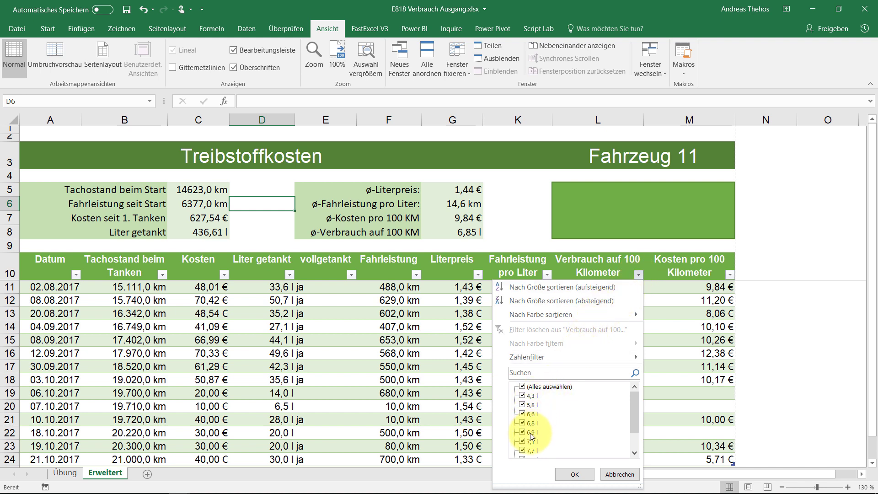
{"action": "left_click", "coordinate": [618, 475]}
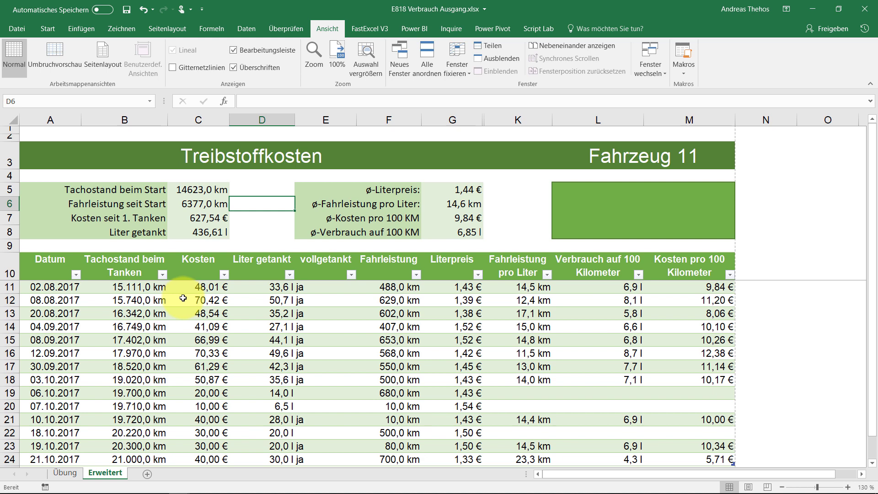
{"action": "scroll", "coordinate": [208, 300], "scroll_direction": "down", "scroll_amount": 2}
{"action": "scroll", "coordinate": [209, 302], "scroll_direction": "up", "scroll_amount": 2}
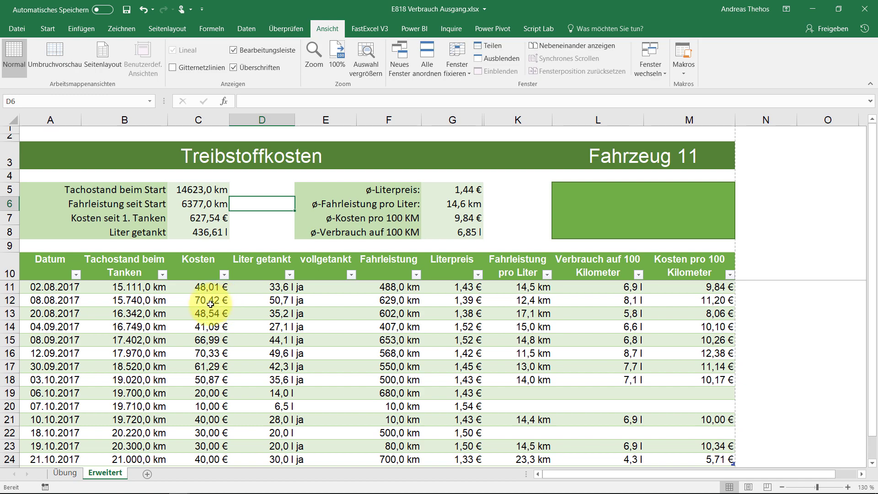
Step: Set print scaling to 'Alle Spalten auf einer Seite darstellen' so the log fits one page
{"action": "key", "text": "ctrl+p"}
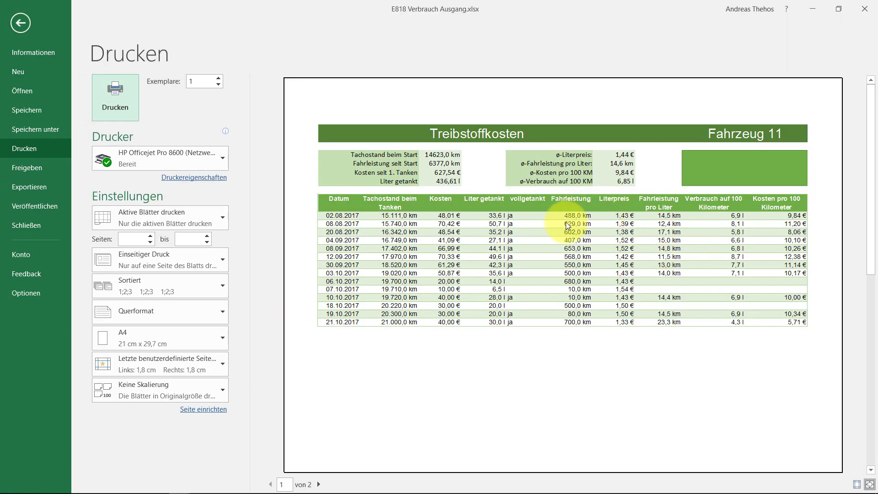
{"action": "left_click", "coordinate": [319, 484]}
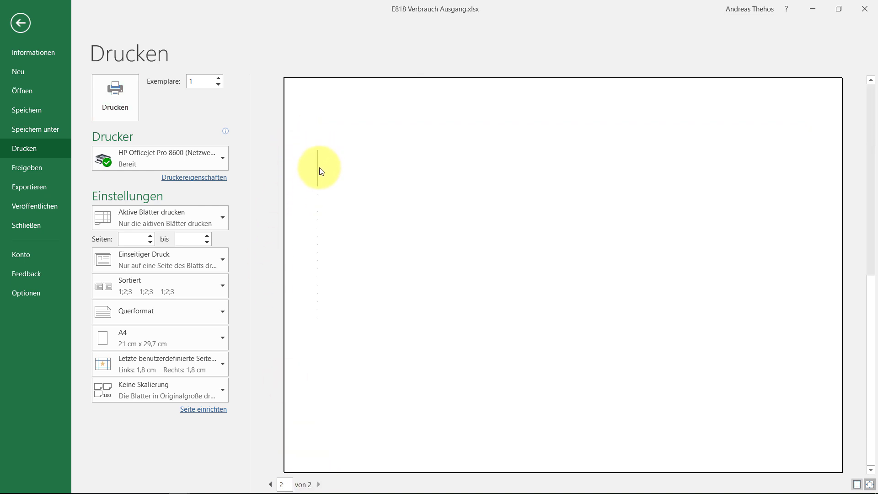
{"action": "left_click", "coordinate": [270, 484]}
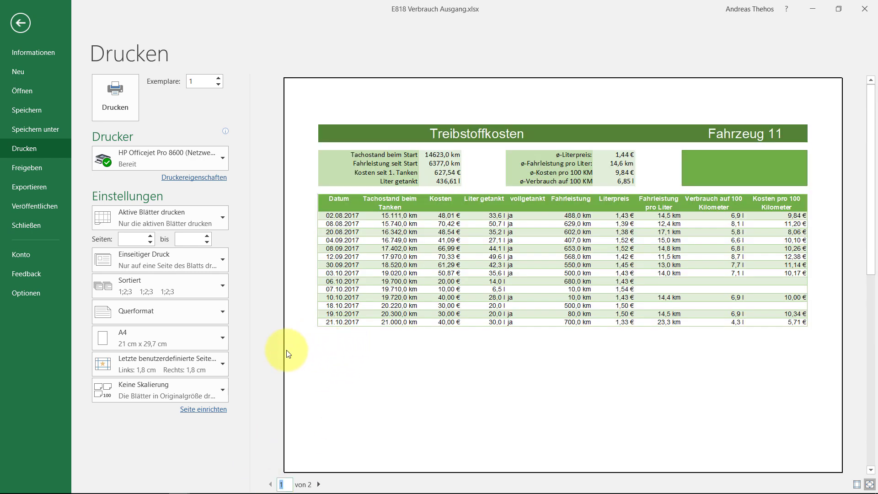
{"action": "left_click", "coordinate": [201, 388]}
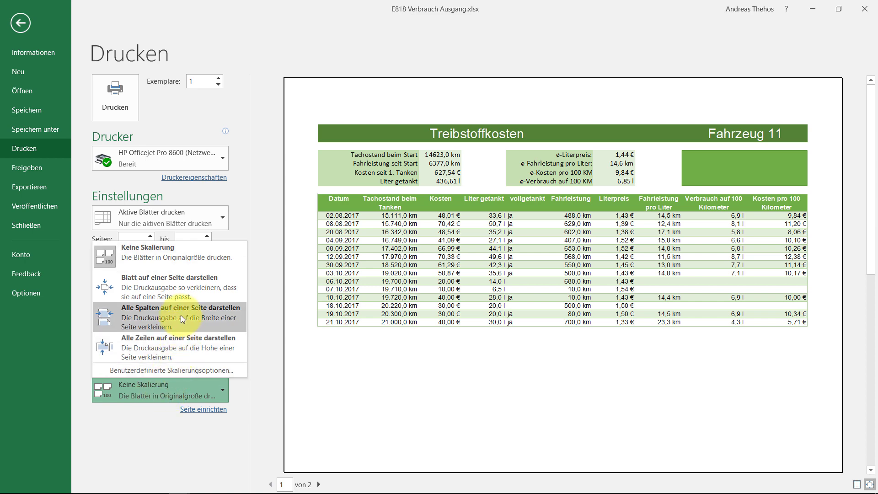
{"action": "key", "text": "Escape"}
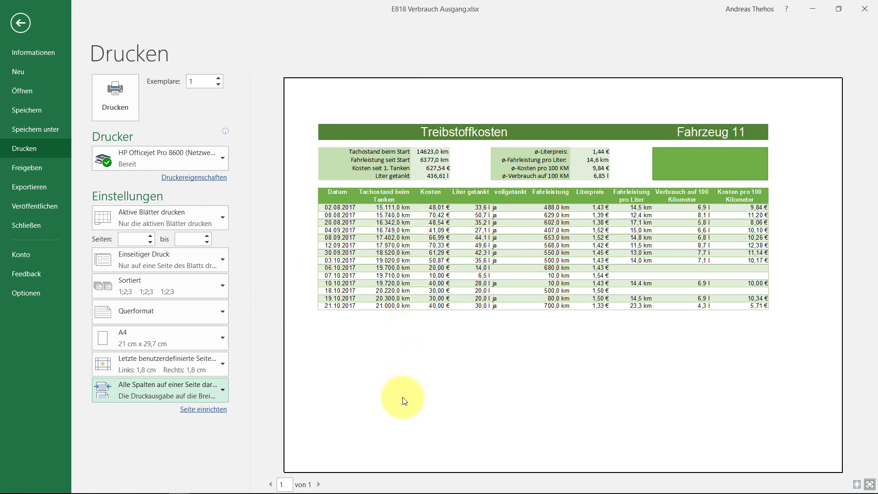
{"action": "left_click", "coordinate": [21, 23]}
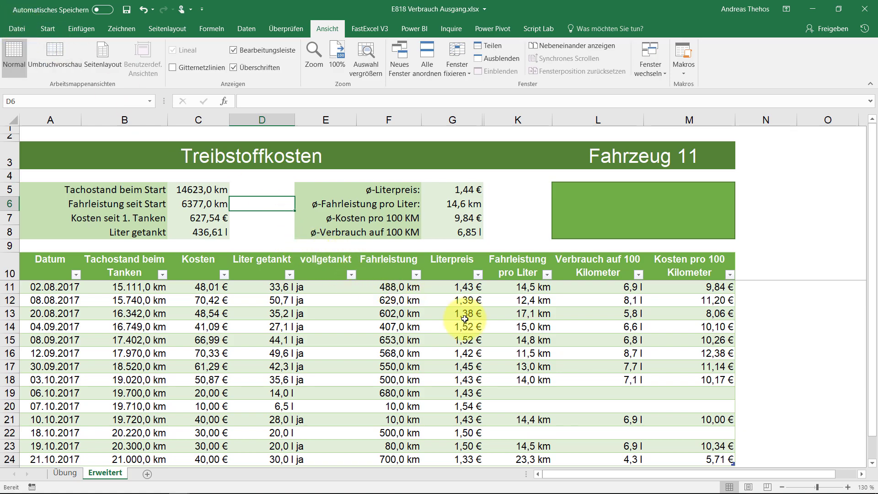
Step: Switch to Page Layout view, accepting the prompt to unfreeze panes
{"action": "left_click", "coordinate": [748, 486]}
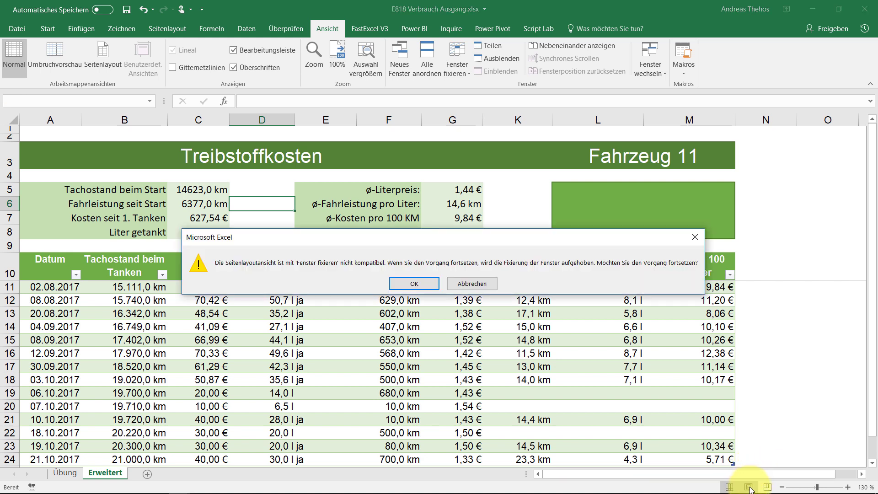
{"action": "left_click", "coordinate": [413, 284]}
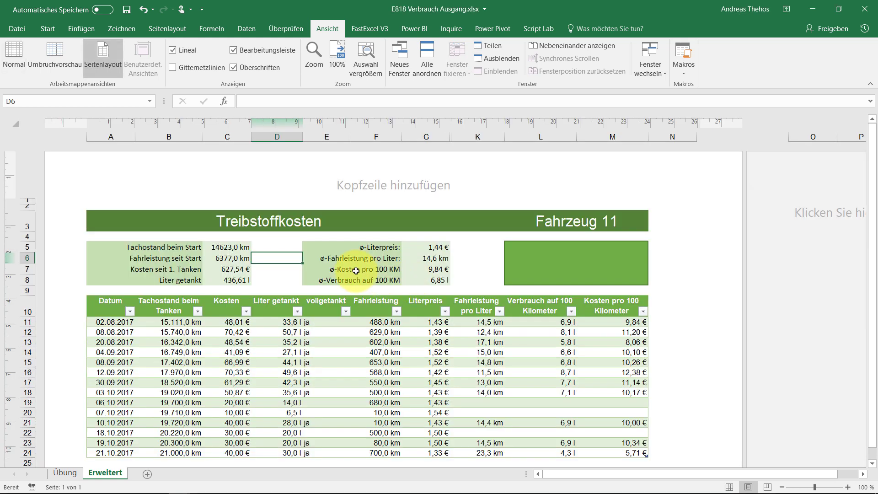
{"action": "scroll", "coordinate": [446, 304], "scroll_direction": "down", "scroll_amount": 5}
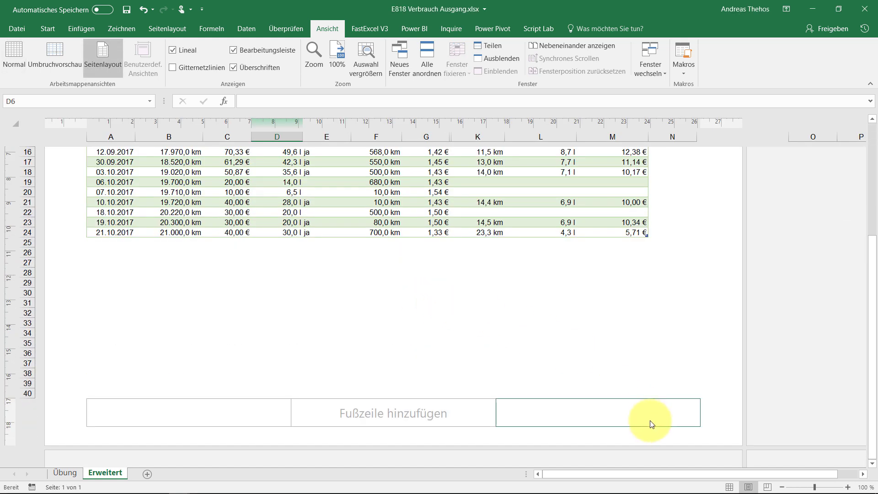
Step: Add a footer: page number / total pages on the right, 'Treibstoffverbrauch' on the left
{"action": "left_click", "coordinate": [655, 415]}
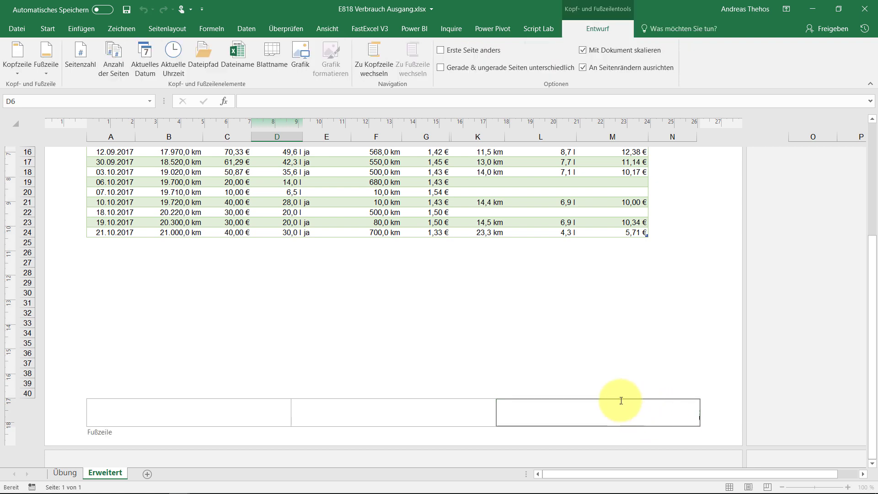
{"action": "left_click", "coordinate": [80, 55]}
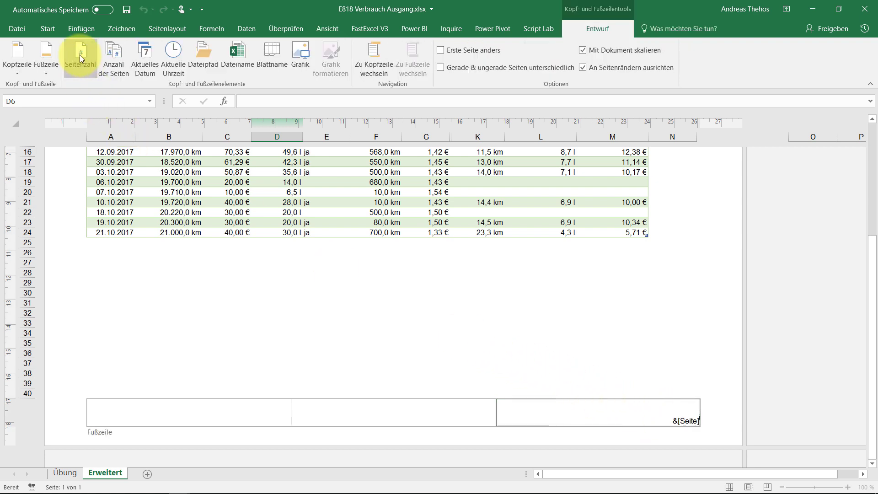
{"action": "type", "text": " /"}
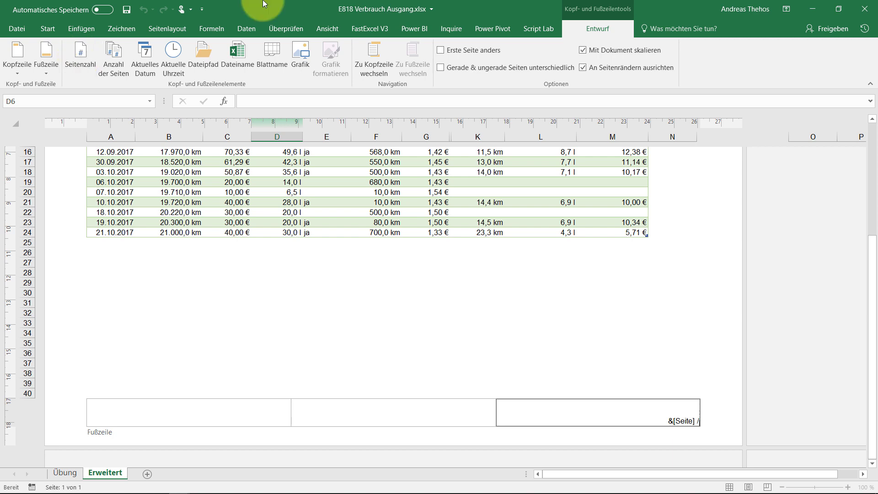
{"action": "left_click", "coordinate": [120, 49]}
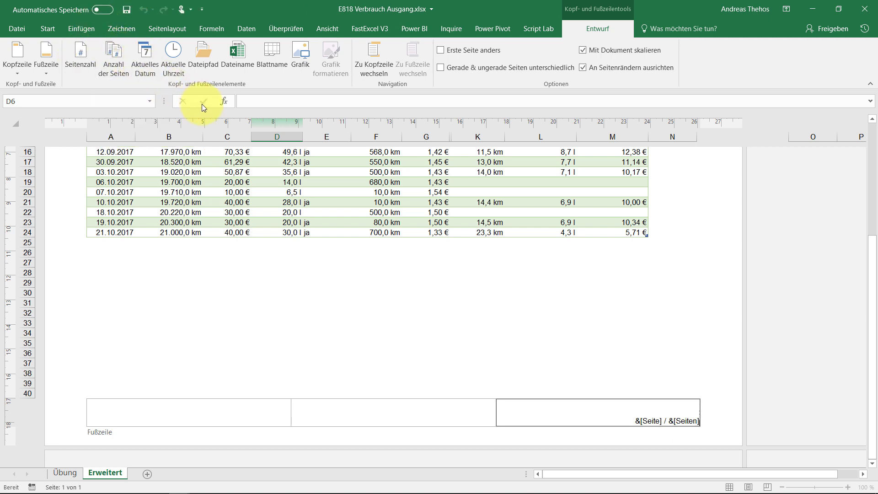
{"action": "left_click", "coordinate": [200, 402]}
{"action": "type", "text": "Treibstoffverbrauch"}
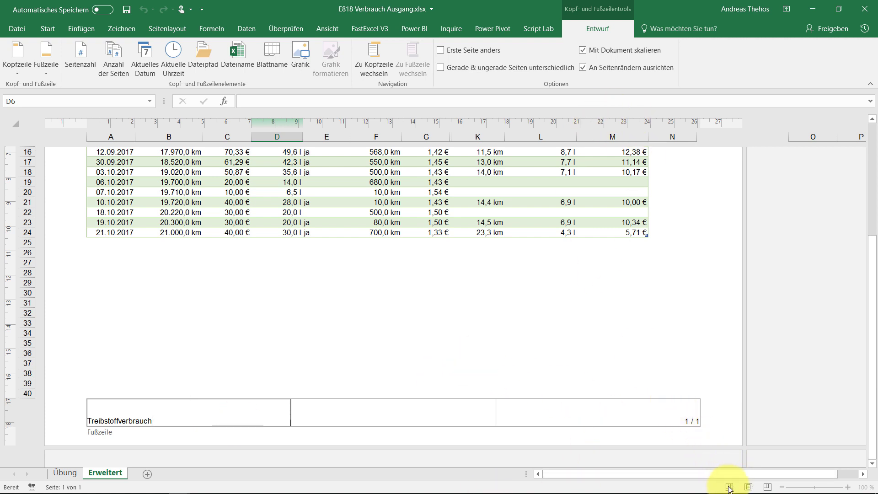
{"action": "left_click", "coordinate": [565, 203]}
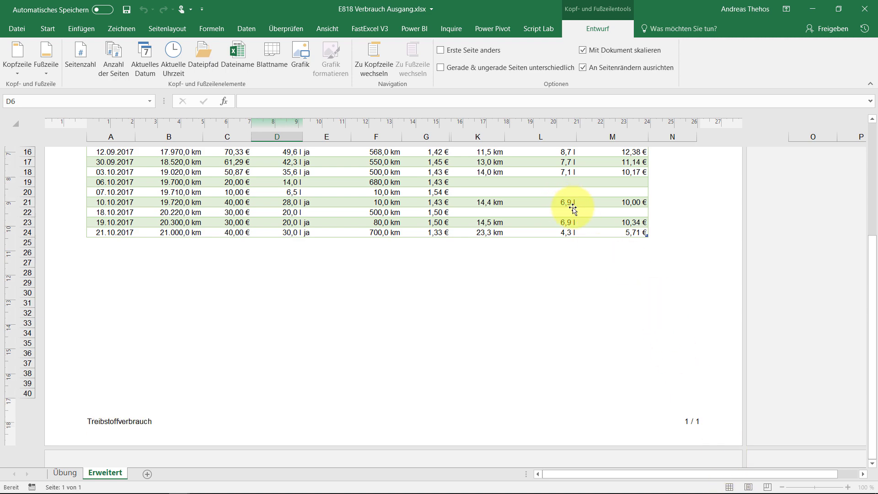
Step: Freeze panes at cell A11 so rows 1 to 10 stay fixed while scrolling
{"action": "left_click", "coordinate": [730, 487]}
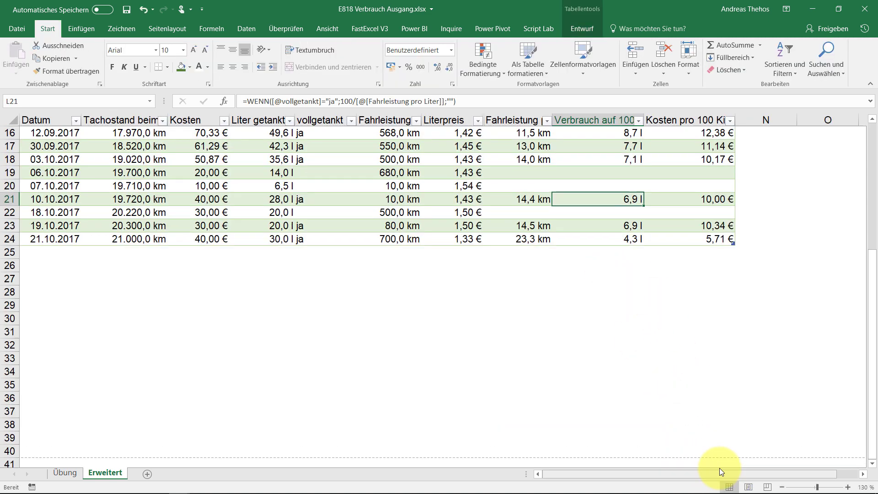
{"action": "scroll", "coordinate": [483, 333], "scroll_direction": "up", "scroll_amount": 5}
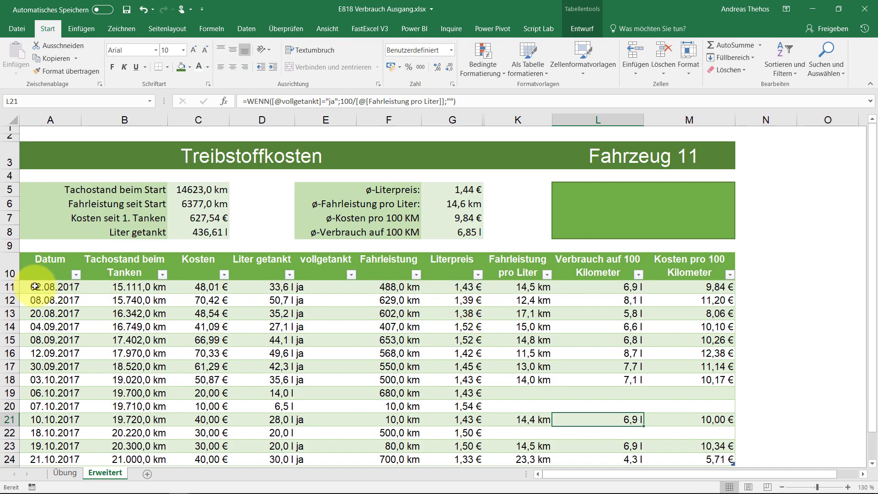
{"action": "left_click", "coordinate": [60, 279]}
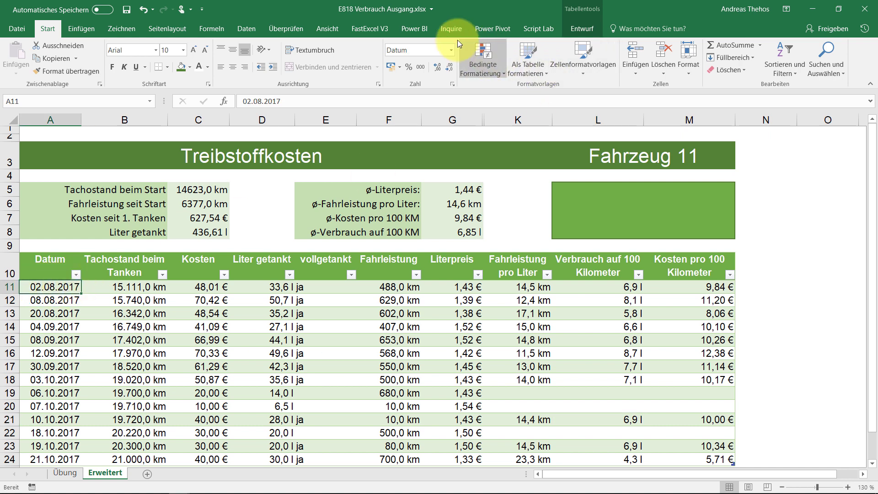
{"action": "left_click", "coordinate": [328, 28]}
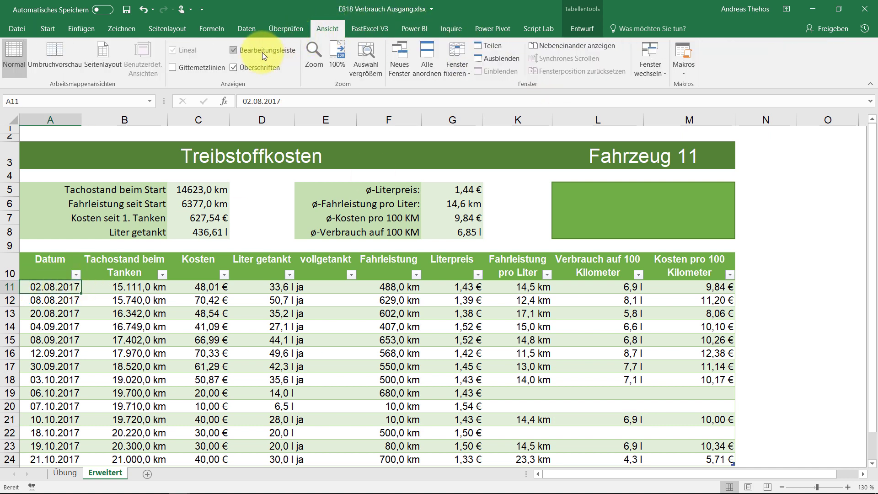
{"action": "left_click", "coordinate": [466, 70]}
{"action": "left_click", "coordinate": [466, 86]}
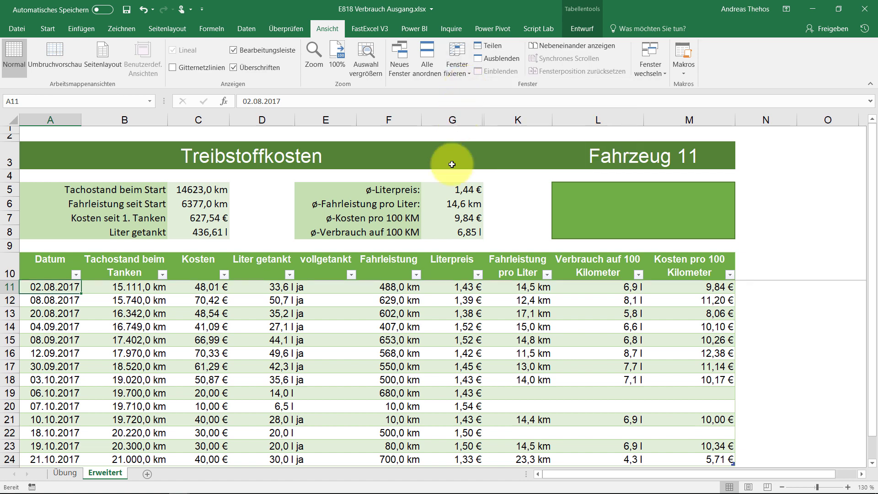
Step: Check the frozen header rows and preview the one-page landscape printout with its footer
{"action": "scroll", "coordinate": [449, 241], "scroll_direction": "down", "scroll_amount": 3}
{"action": "scroll", "coordinate": [448, 240], "scroll_direction": "up", "scroll_amount": 2}
{"action": "scroll", "coordinate": [447, 237], "scroll_direction": "up", "scroll_amount": 1}
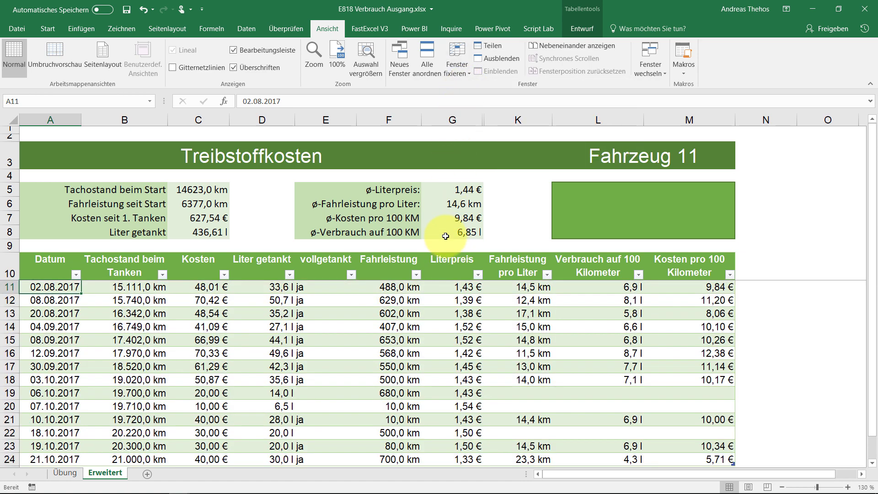
{"action": "key", "text": "ctrl+p"}
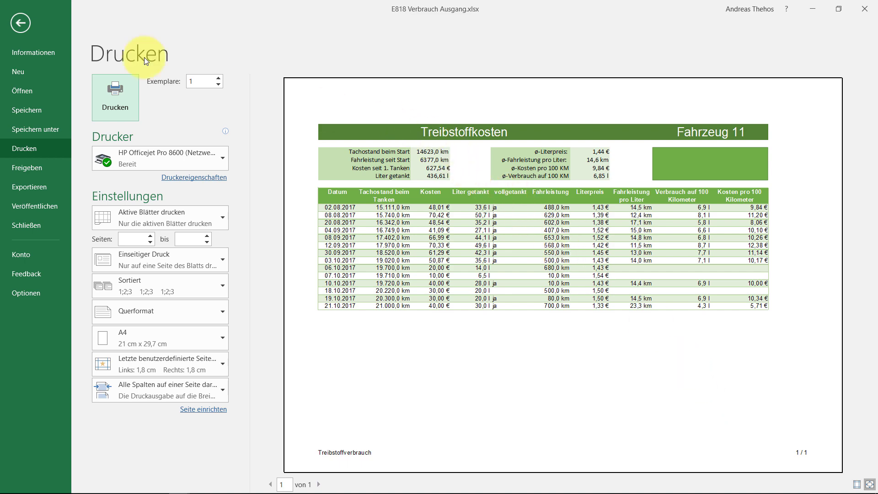
{"action": "left_click", "coordinate": [20, 23]}
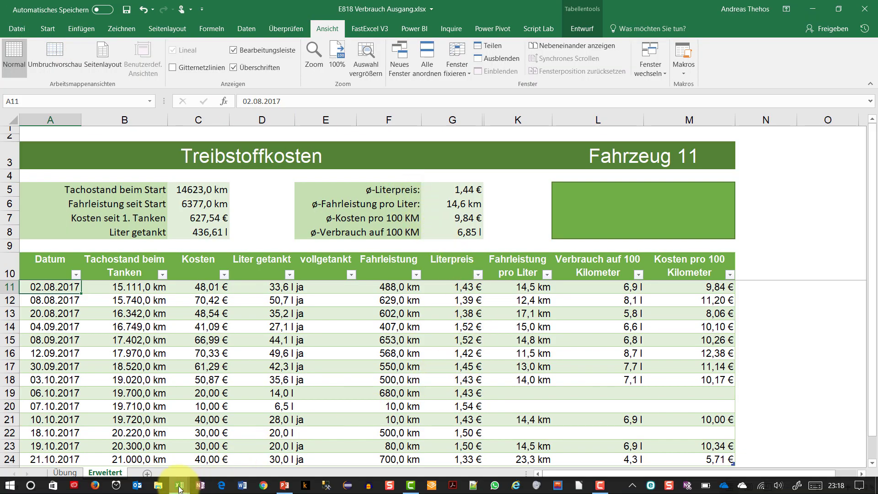
Step: Switch to E817 Verbrauch.xlsx and review the Original sheet's Fahrzeug 12 table and Tachostand beim Tanken chart
{"action": "left_click", "coordinate": [144, 461]}
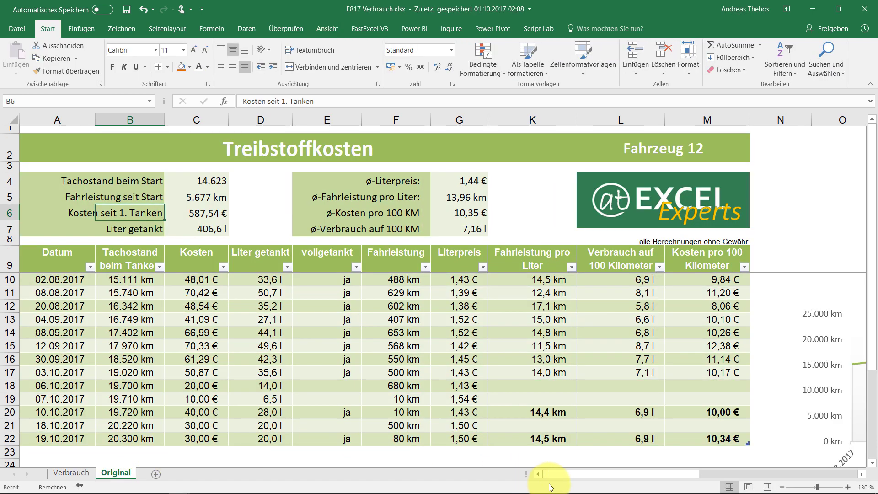
{"action": "left_click_drag", "start_coordinate": [572, 474], "coordinate": [669, 473]}
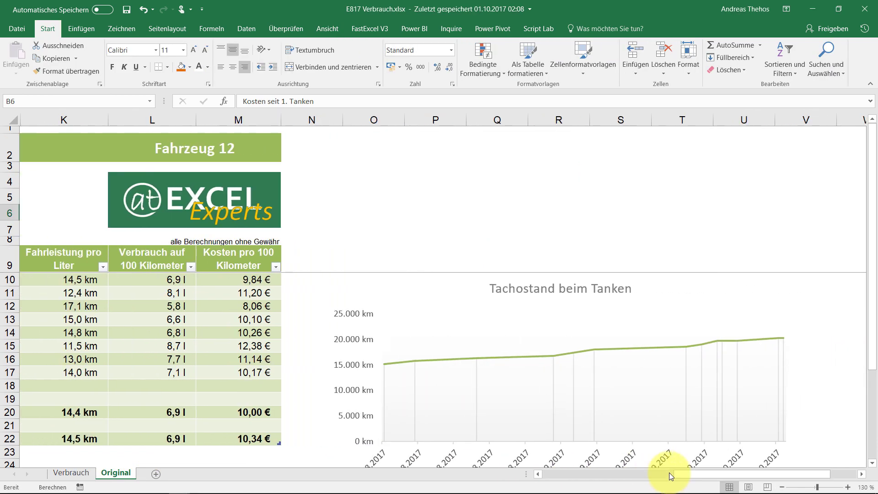
{"action": "scroll", "coordinate": [608, 398], "scroll_direction": "down", "scroll_amount": 1}
{"action": "scroll", "coordinate": [597, 398], "scroll_direction": "down", "scroll_amount": 1}
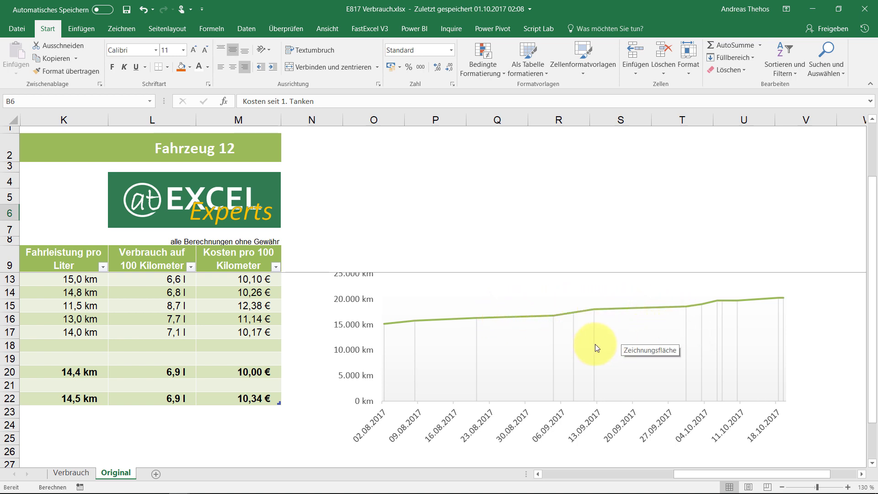
{"action": "scroll", "coordinate": [588, 360], "scroll_direction": "up", "scroll_amount": 1}
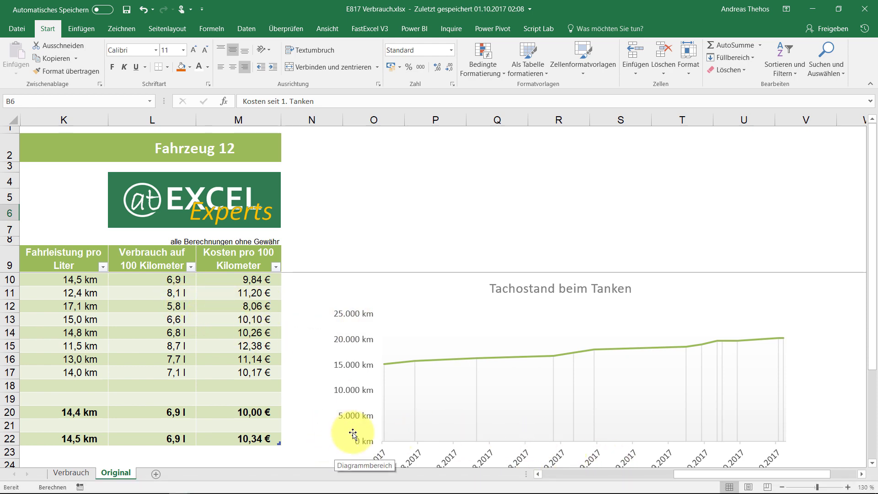
{"action": "left_click", "coordinate": [562, 474]}
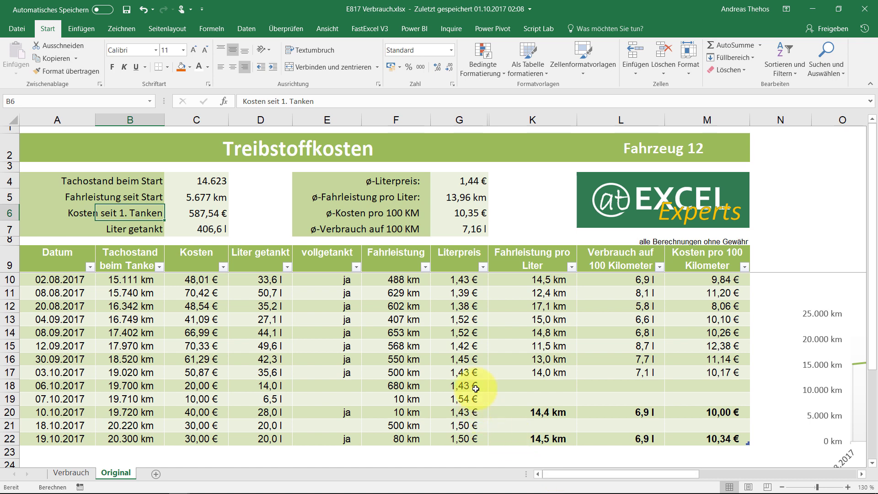